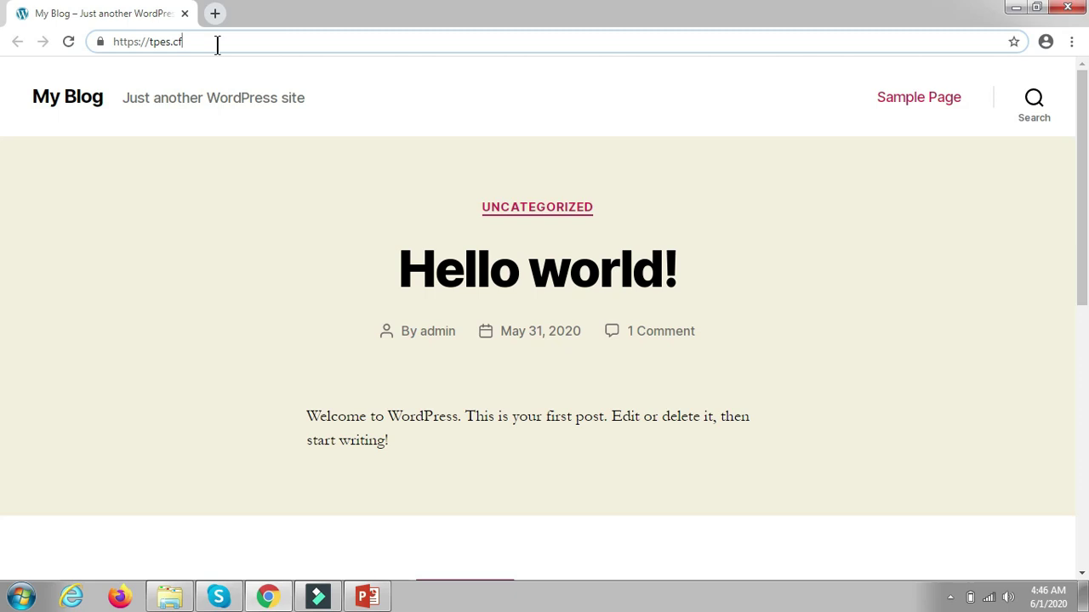
type("/")
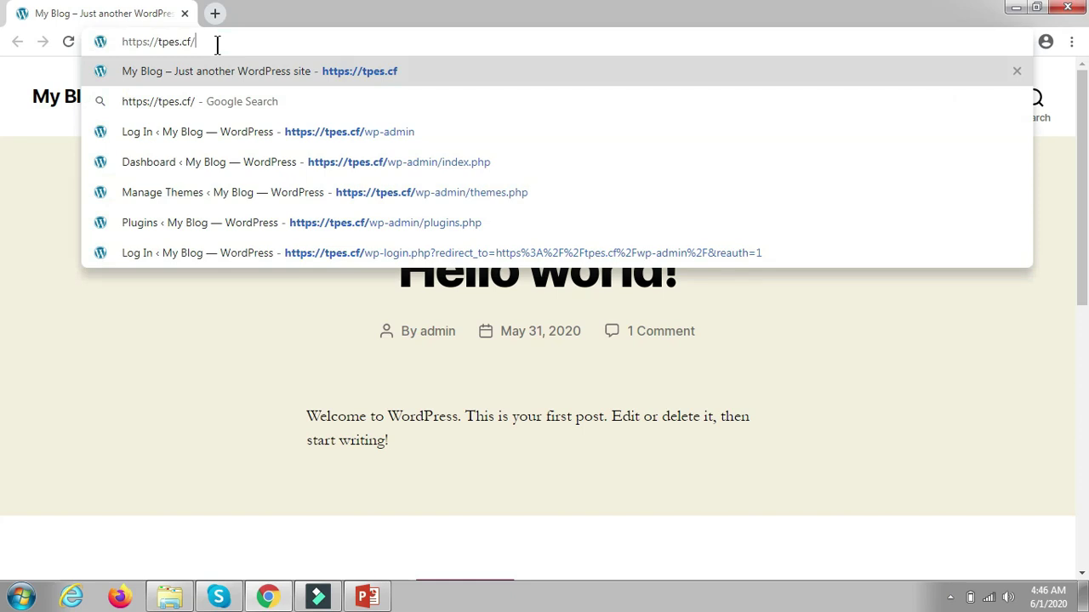
type("wp-ad")
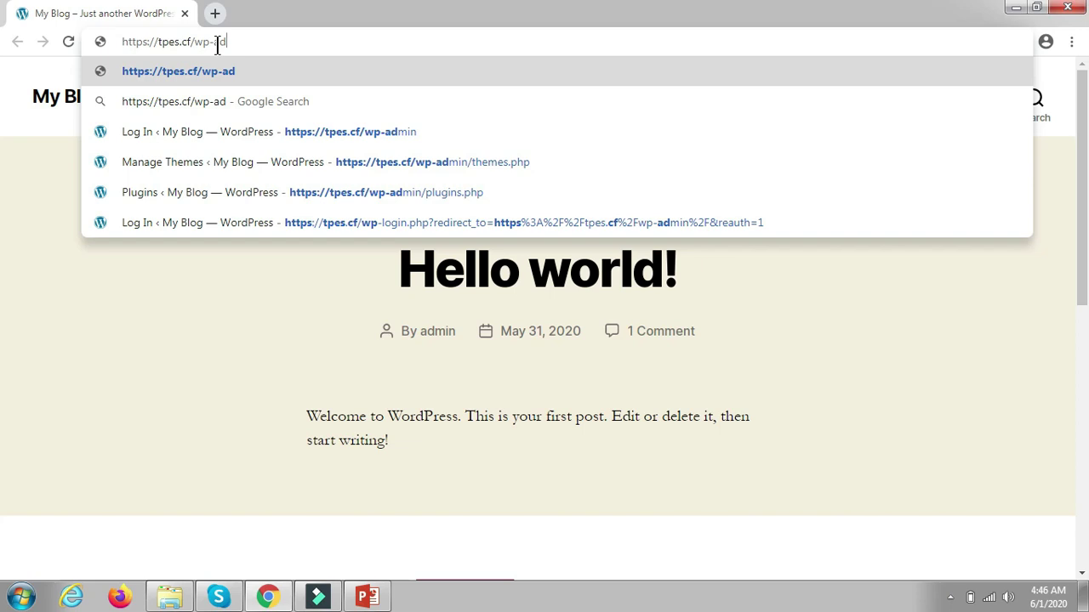
type("mi")
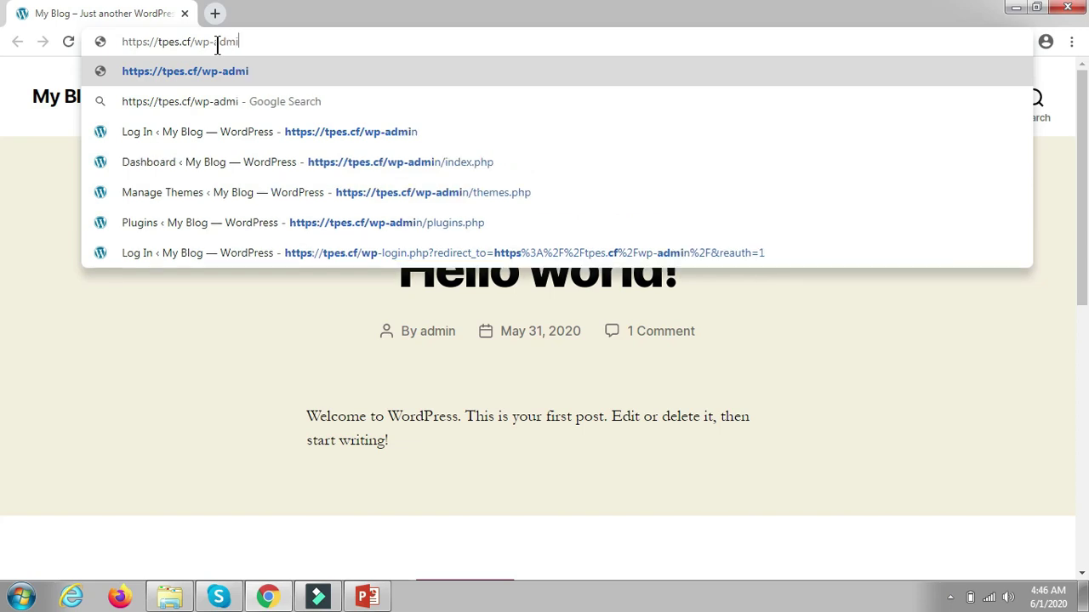
type("n")
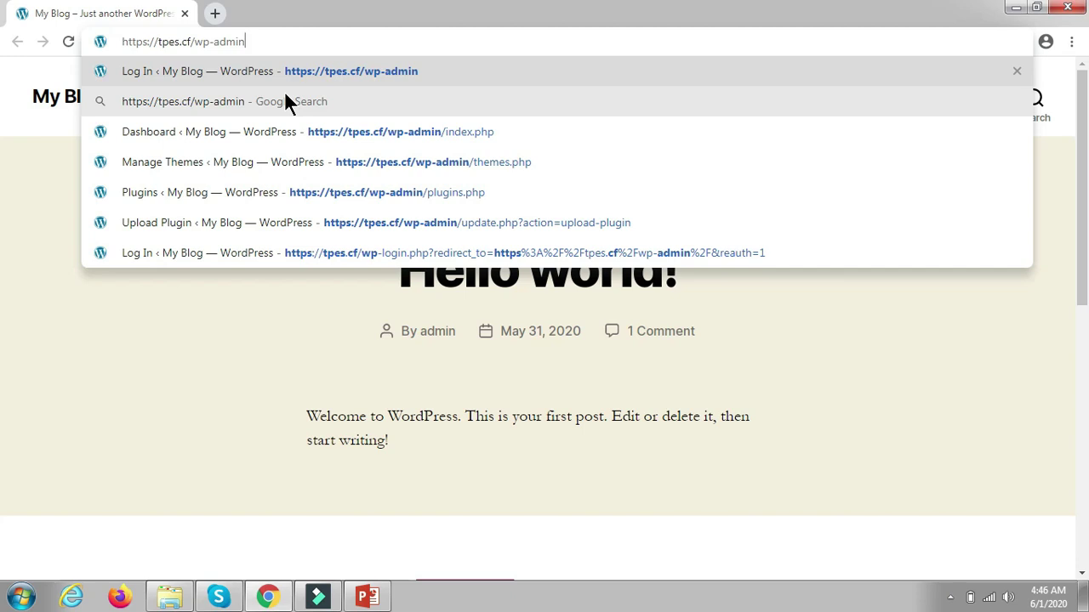
key("Return")
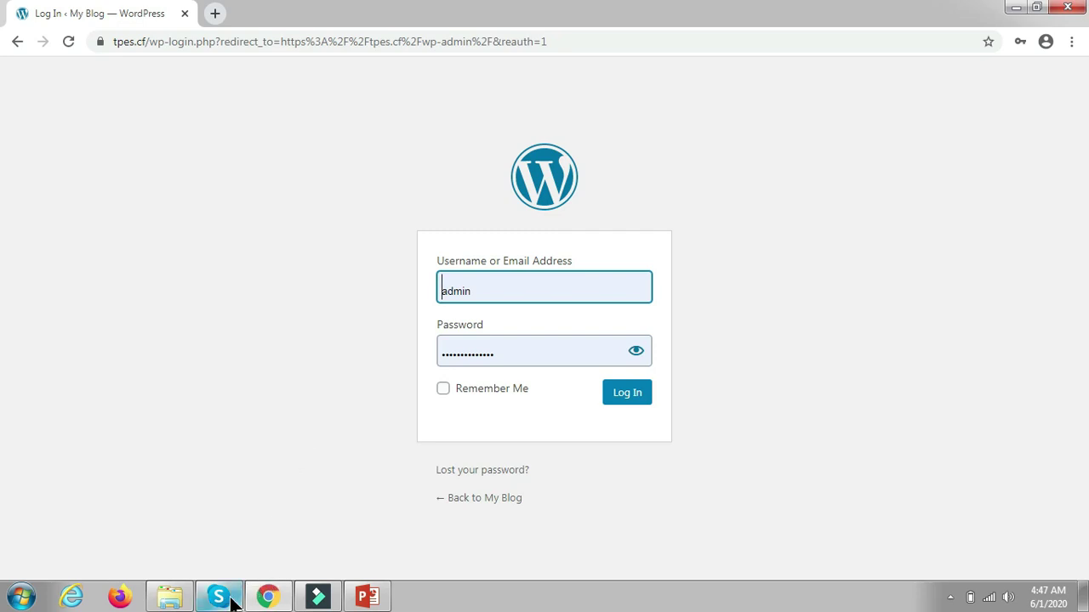
Check the login details in the Skype chat, log in to WordPress with the prefilled credentials, and dismiss the Windows color scheme prompt
mouse_move(231, 602)
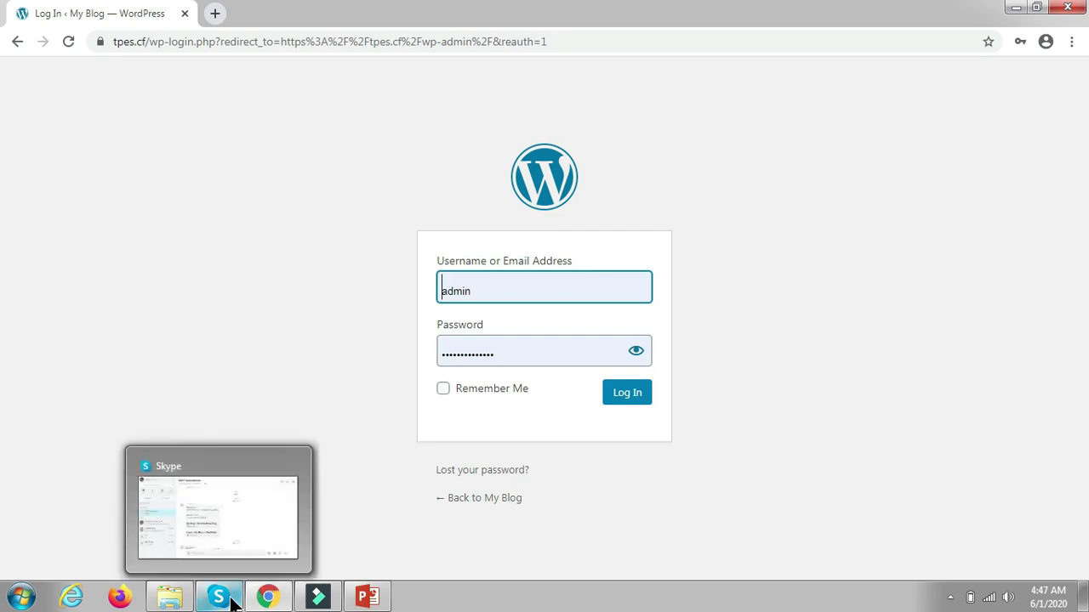
left_click(231, 603)
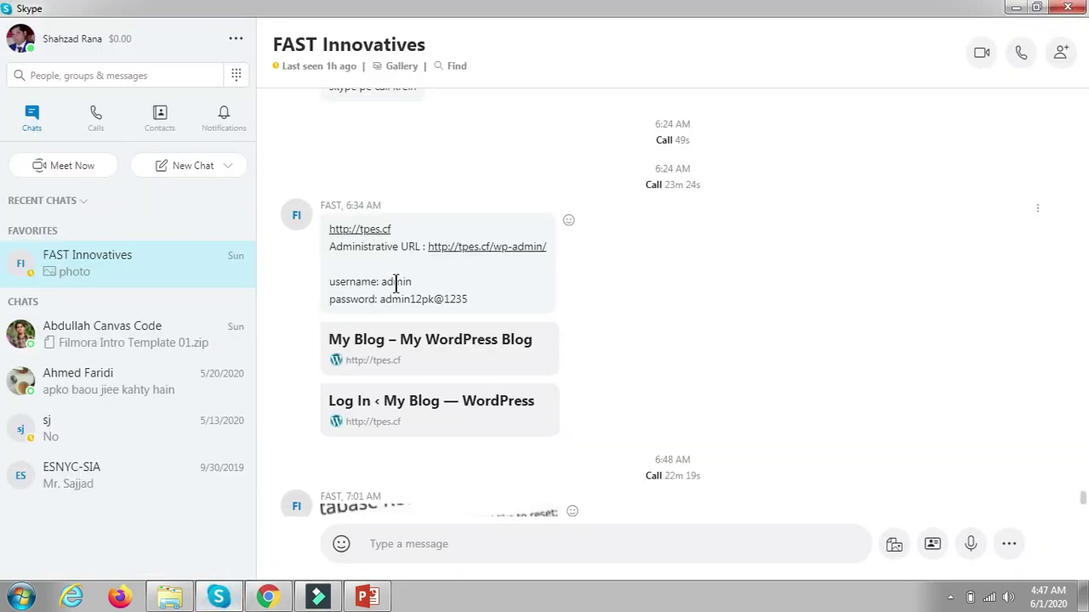
left_click(279, 600)
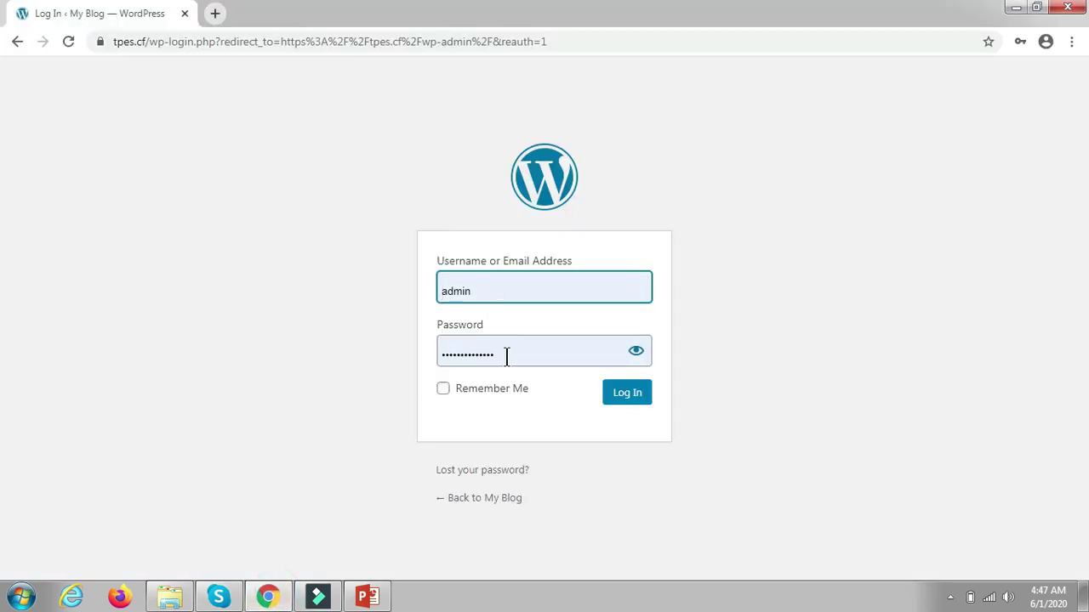
left_click(620, 403)
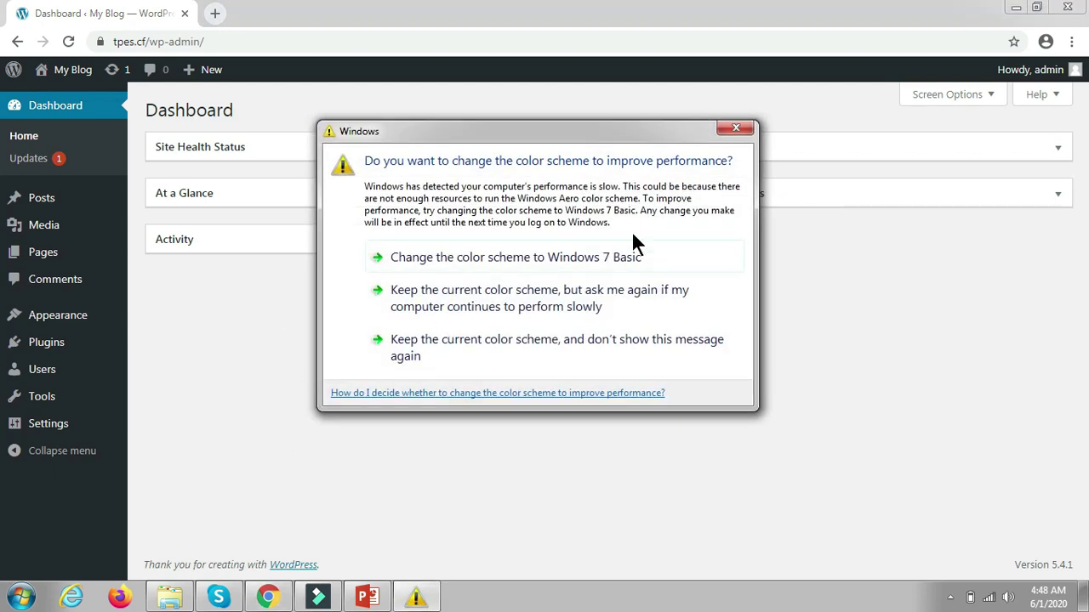
left_click(749, 128)
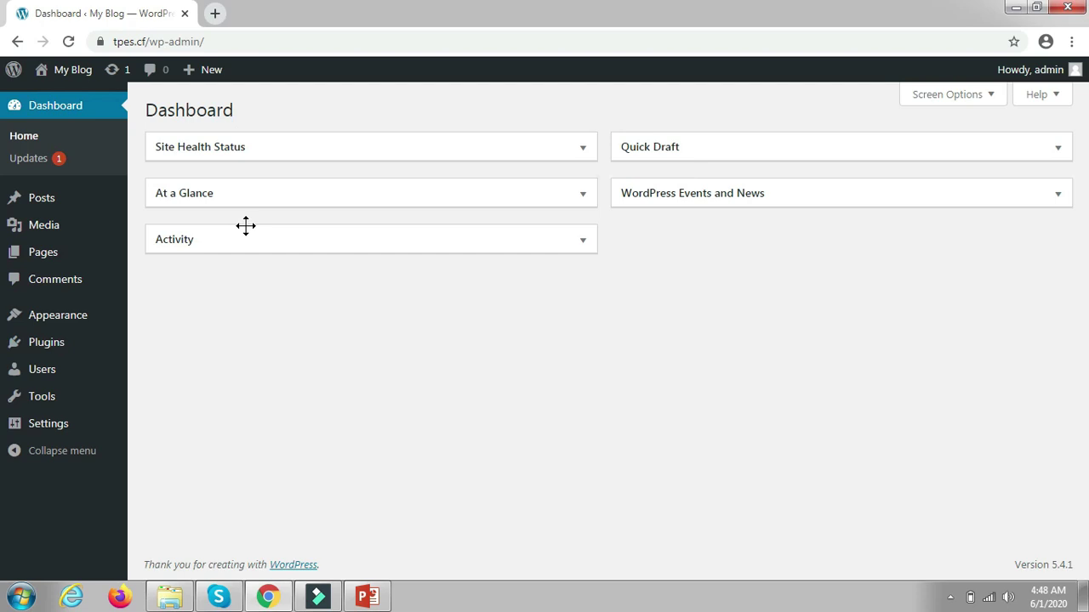
Open the coursewalls.com website in a new browser tab
left_click(216, 16)
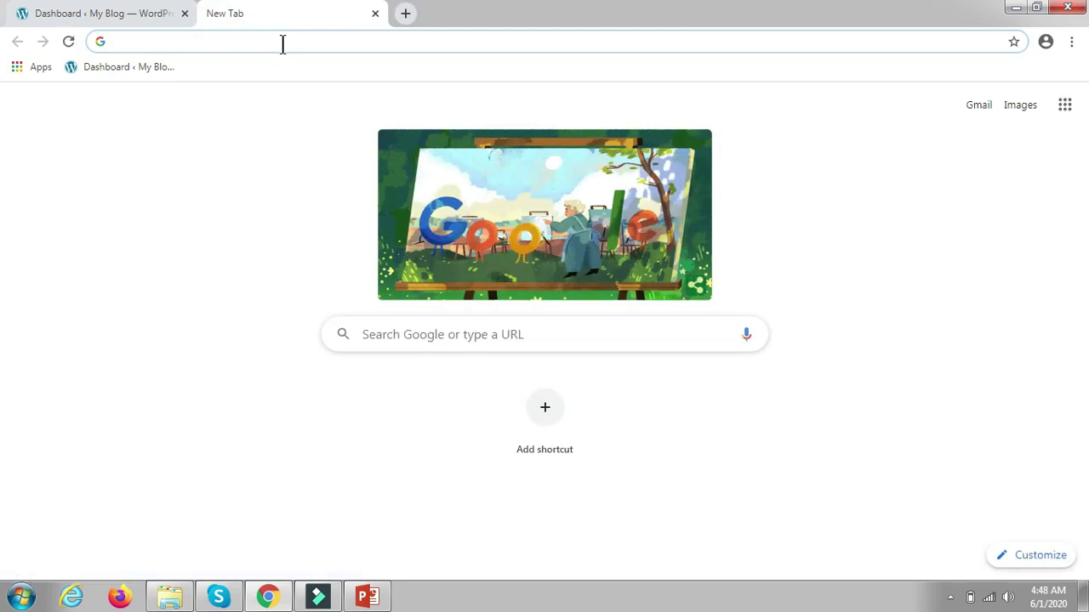
type("coursewalls.com")
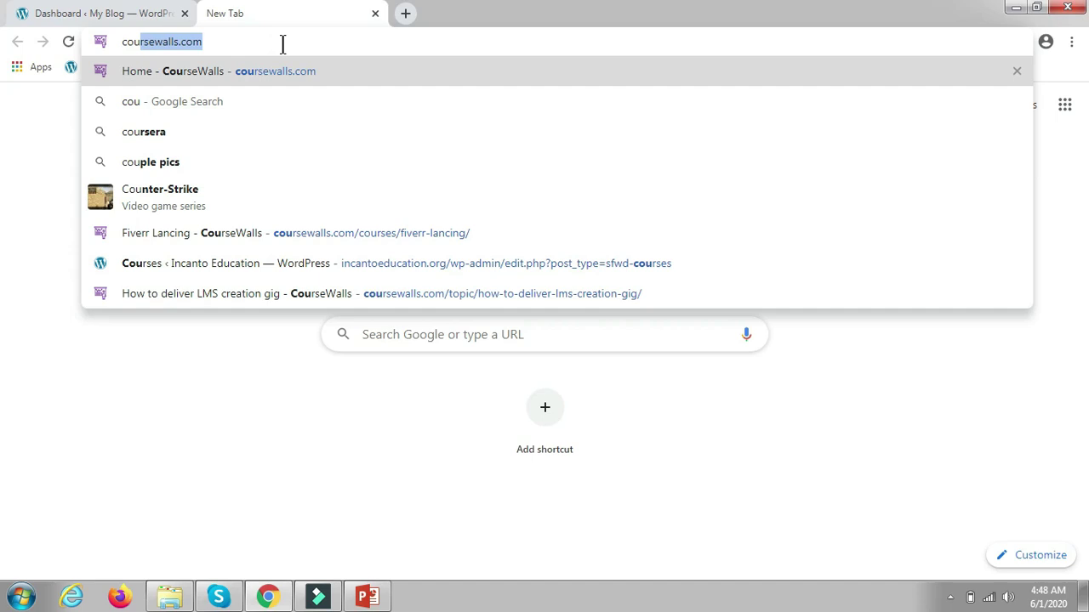
key("Return")
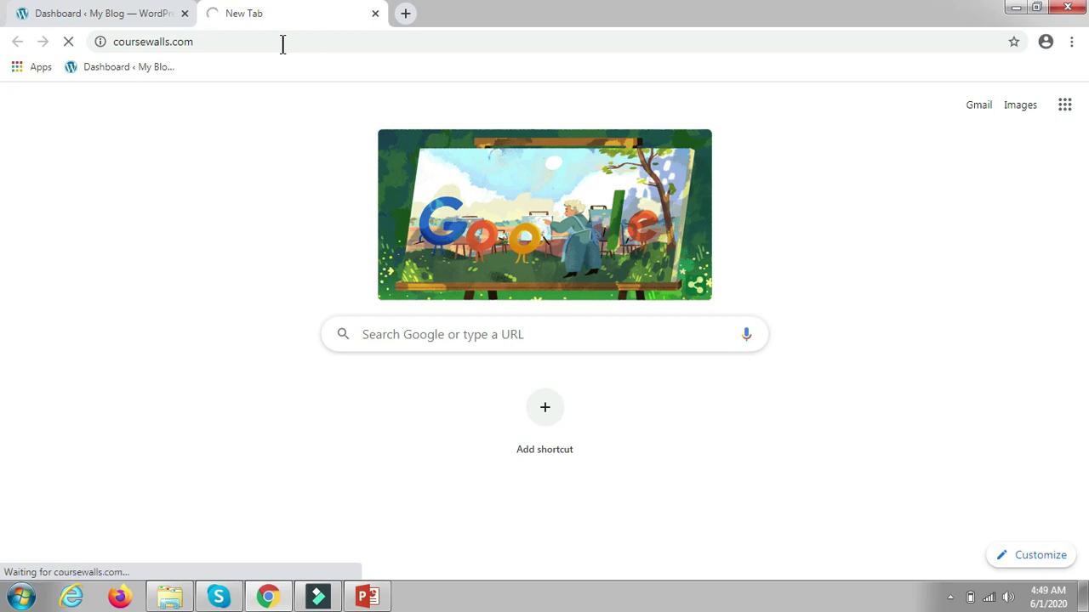
left_click(227, 43)
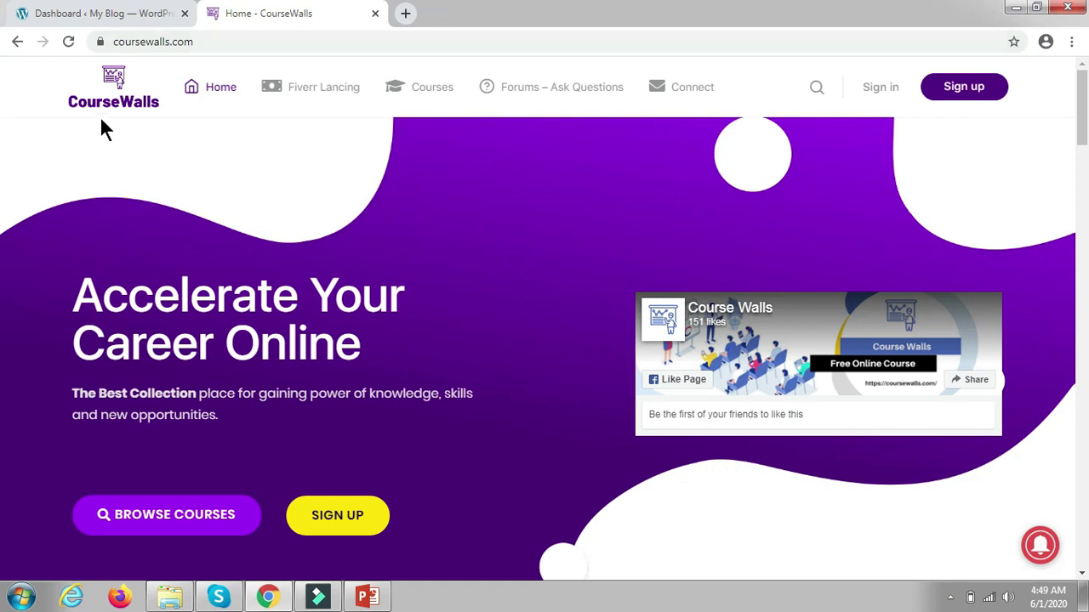
Open the Fiverr Lancing course and go to its "LMS creation gig" lesson
left_click(334, 95)
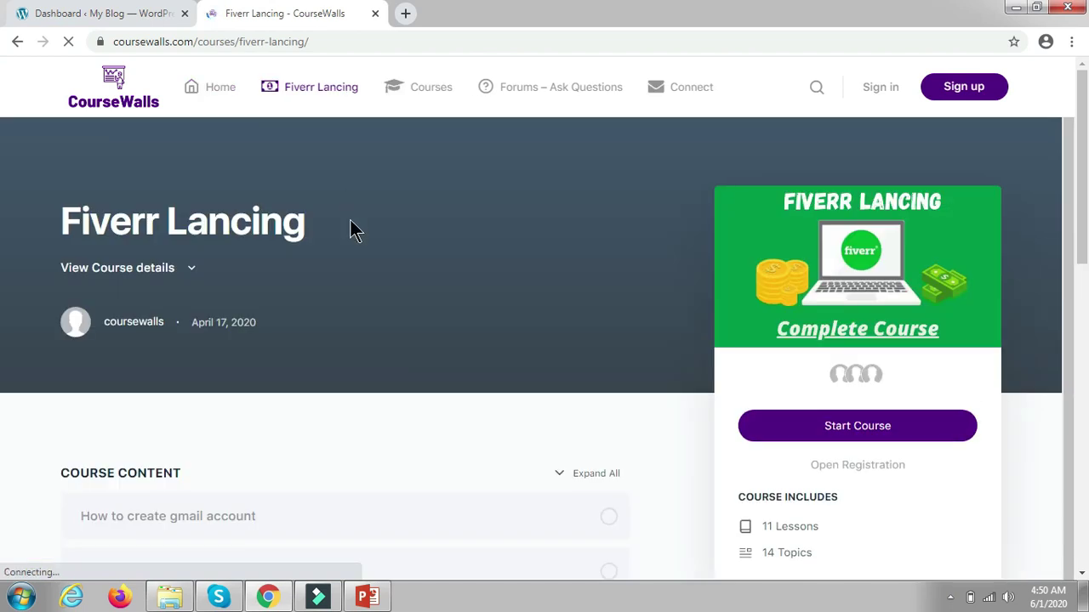
scroll(340, 226, "down", 3)
scroll(336, 218, "up", 3)
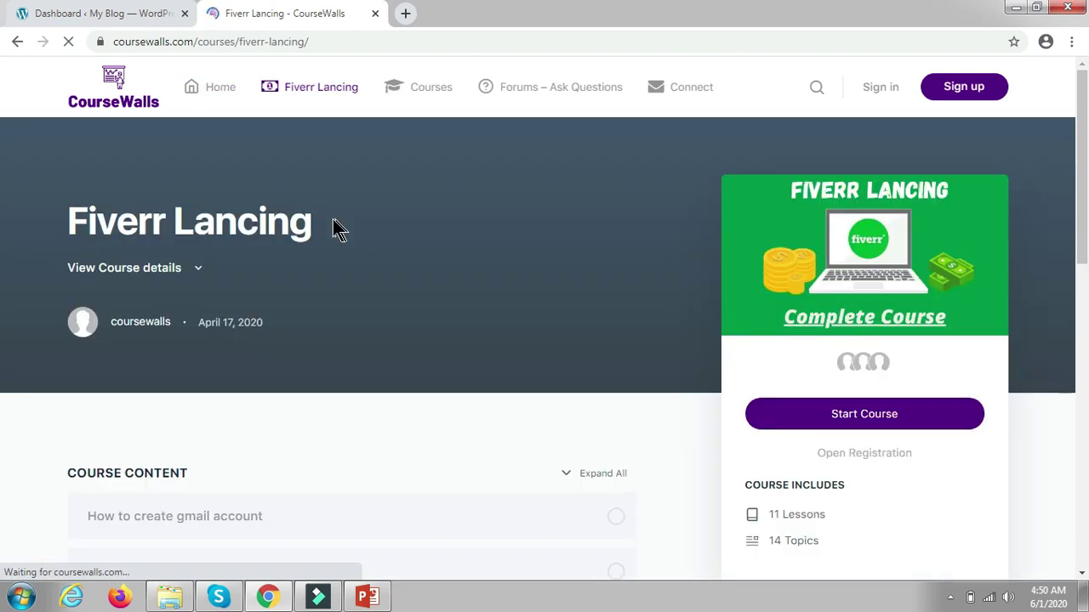
scroll(293, 320, "down", 5)
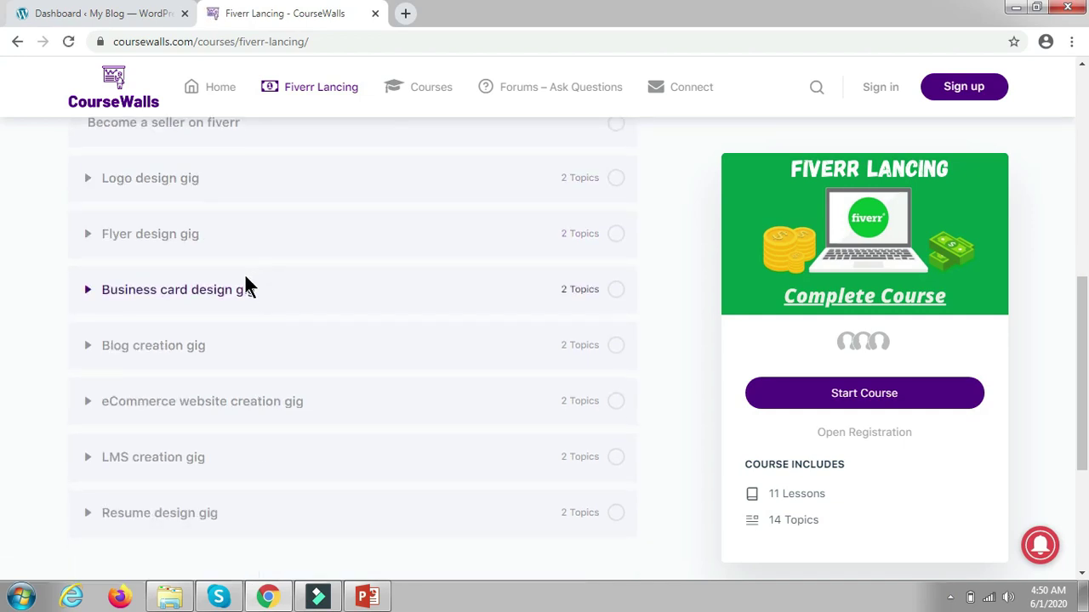
scroll(244, 285, "down", 2)
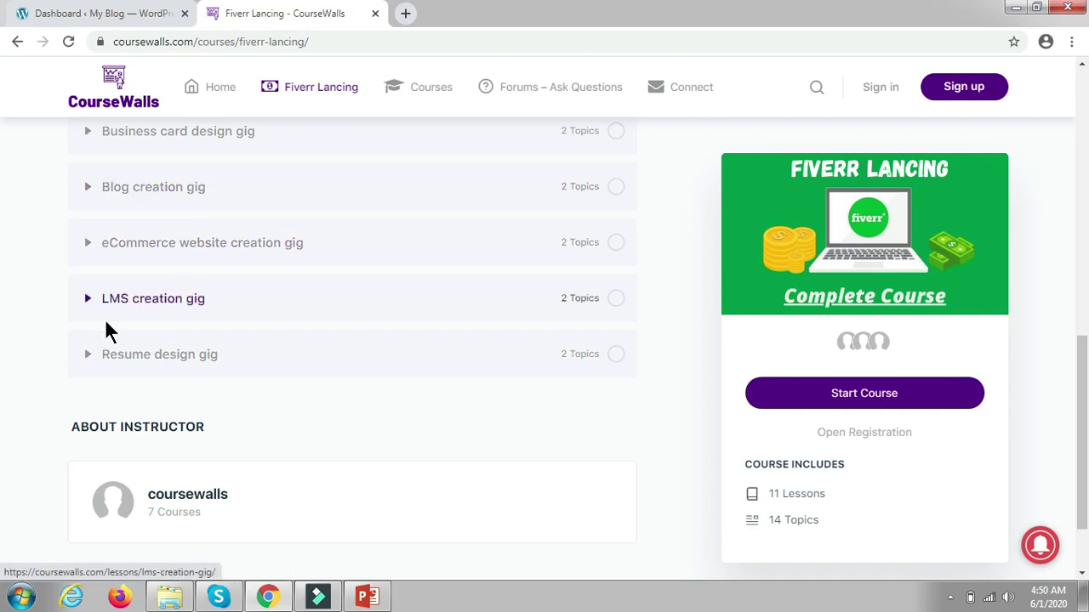
left_click(192, 299)
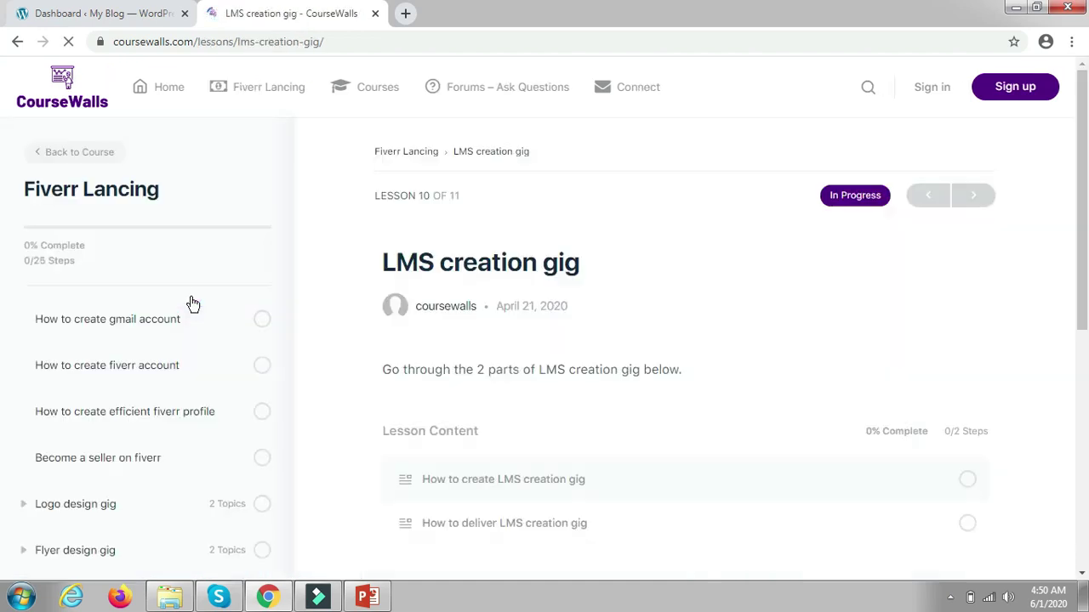
Open the "How to deliver LMS creation gig" topic from the lesson content
scroll(516, 387, "down", 2)
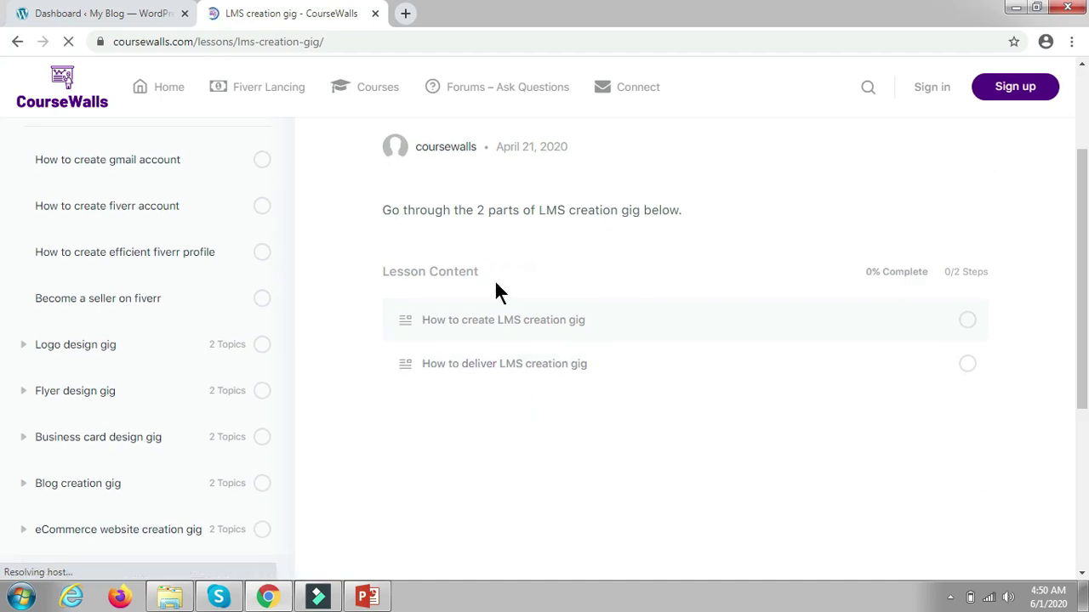
scroll(496, 289, "up", 1)
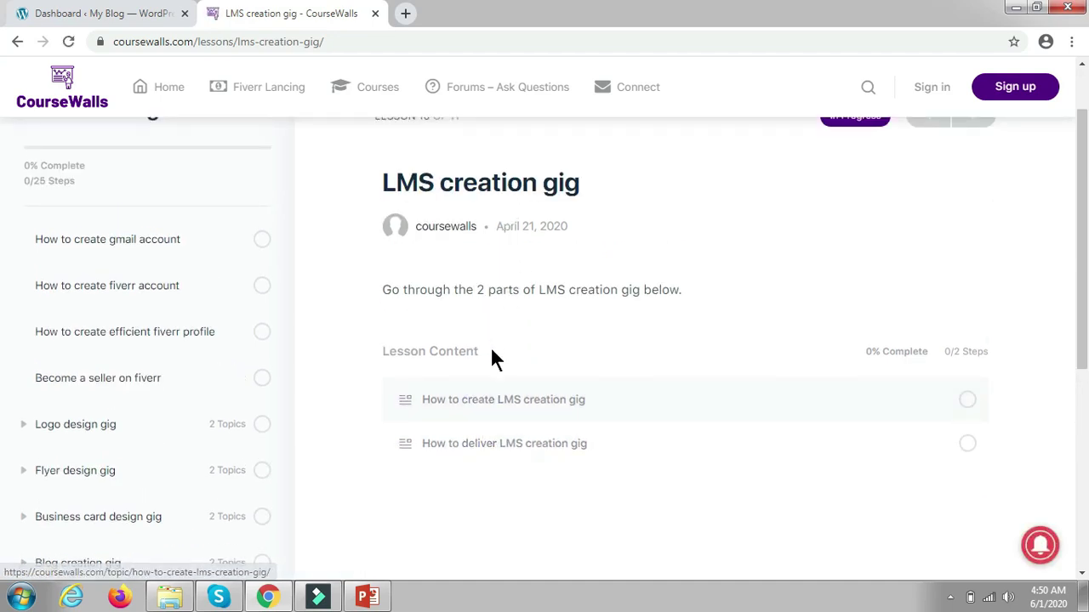
scroll(502, 357, "down", 1)
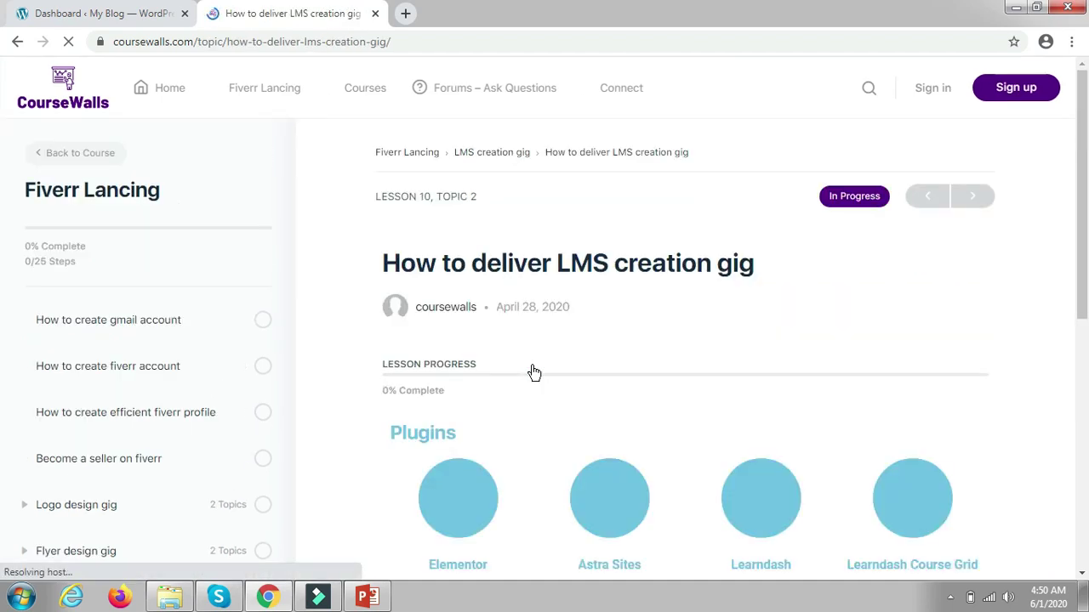
Review the topic's plugin and theme downloads and highlight the message paragraph under Note to Client
scroll(534, 372, "down", 2)
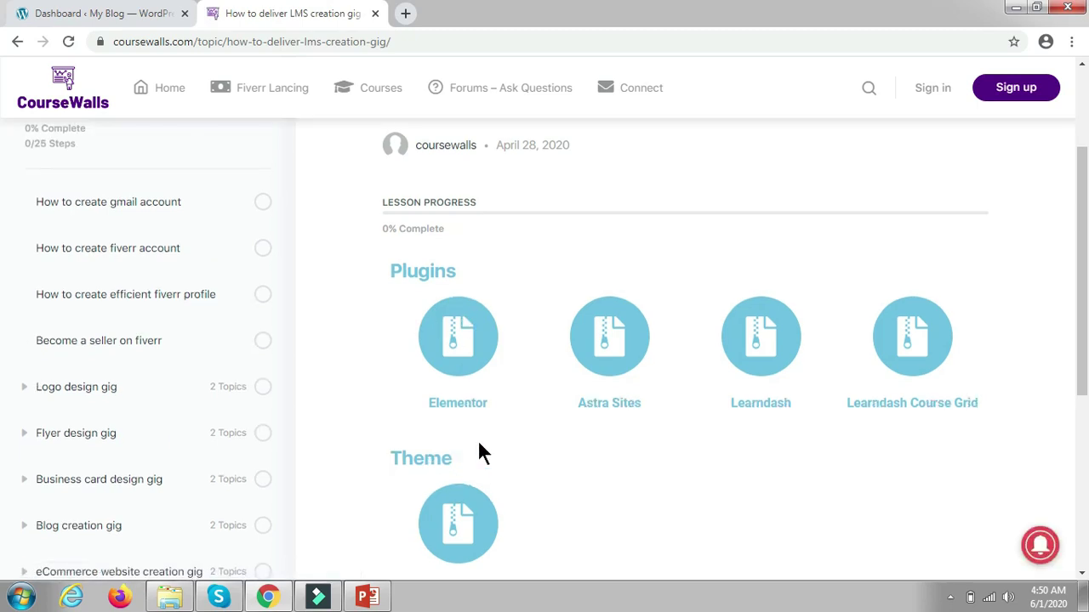
scroll(479, 453, "down", 4)
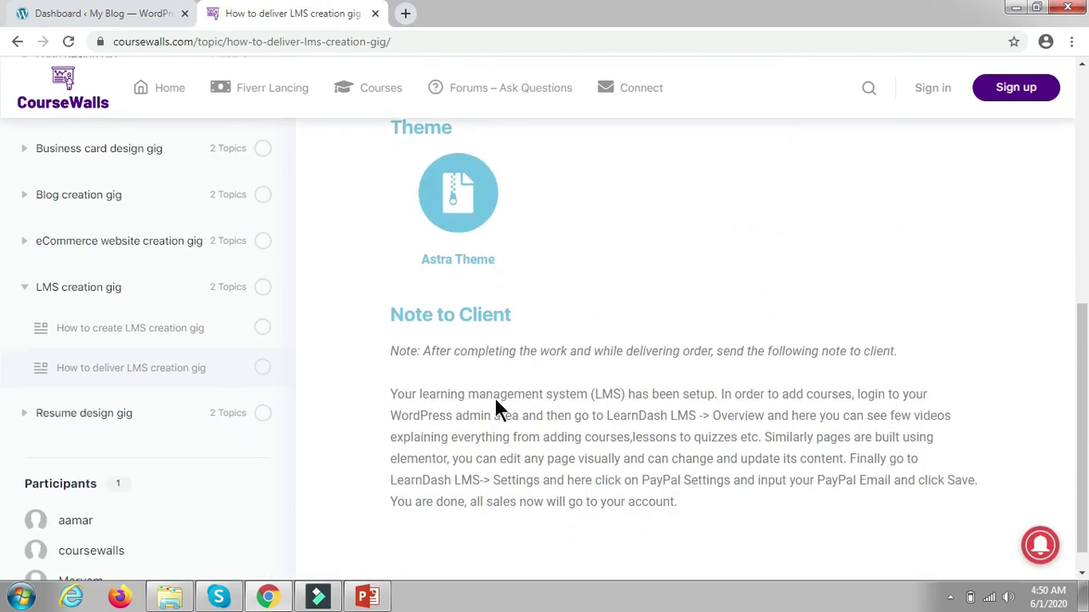
scroll(499, 408, "down", 1)
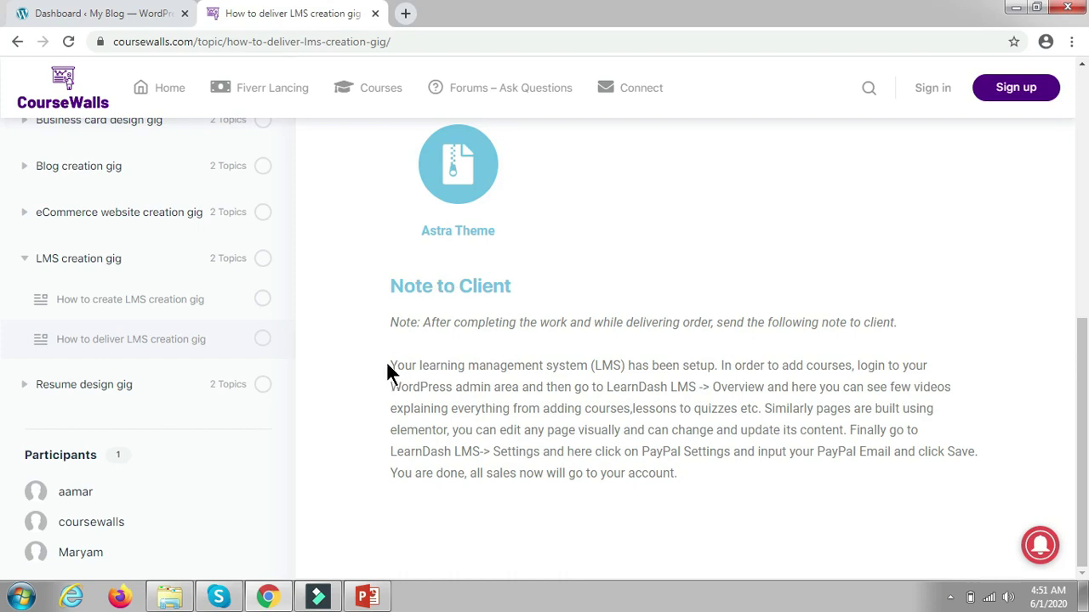
left_click_drag(388, 362, 683, 494)
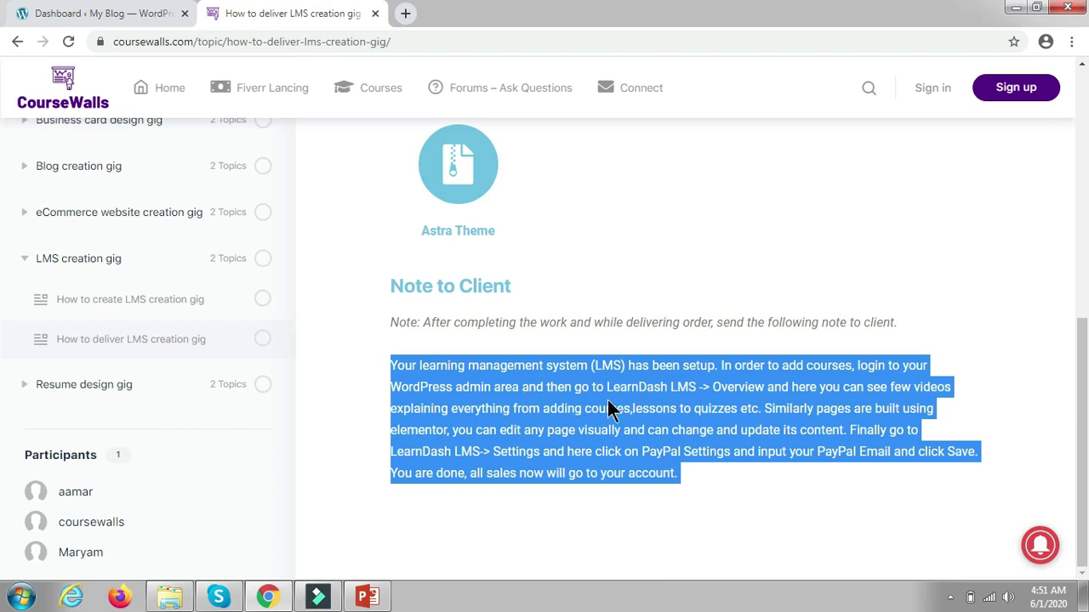
scroll(608, 408, "up", 4)
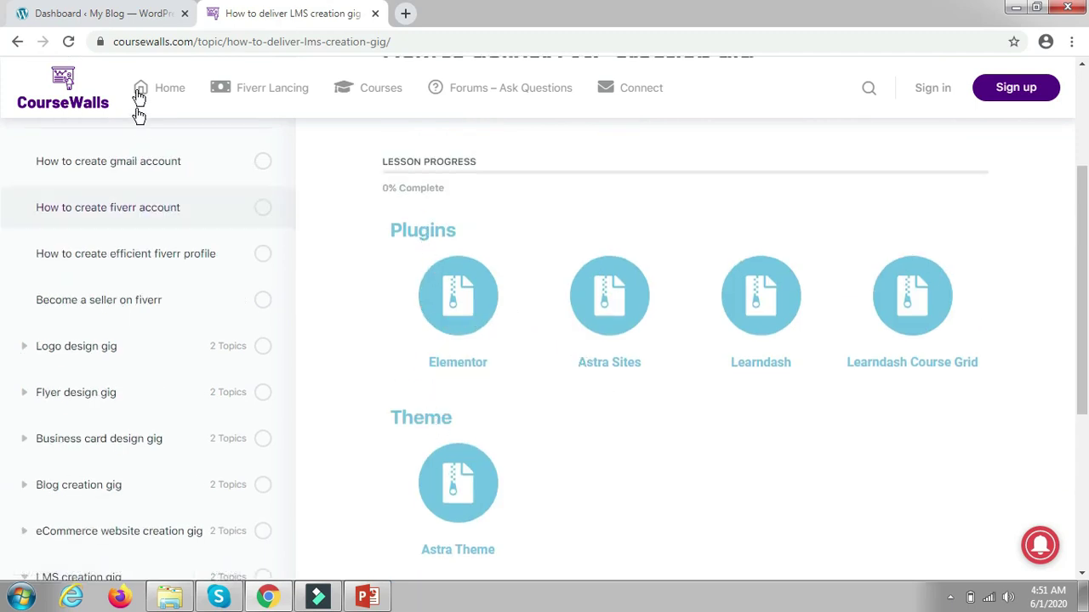
Download the Elementor plugin zip from the topic's Plugins section, checking the WordPress dashboard before returning to the topic page
left_click(139, 10)
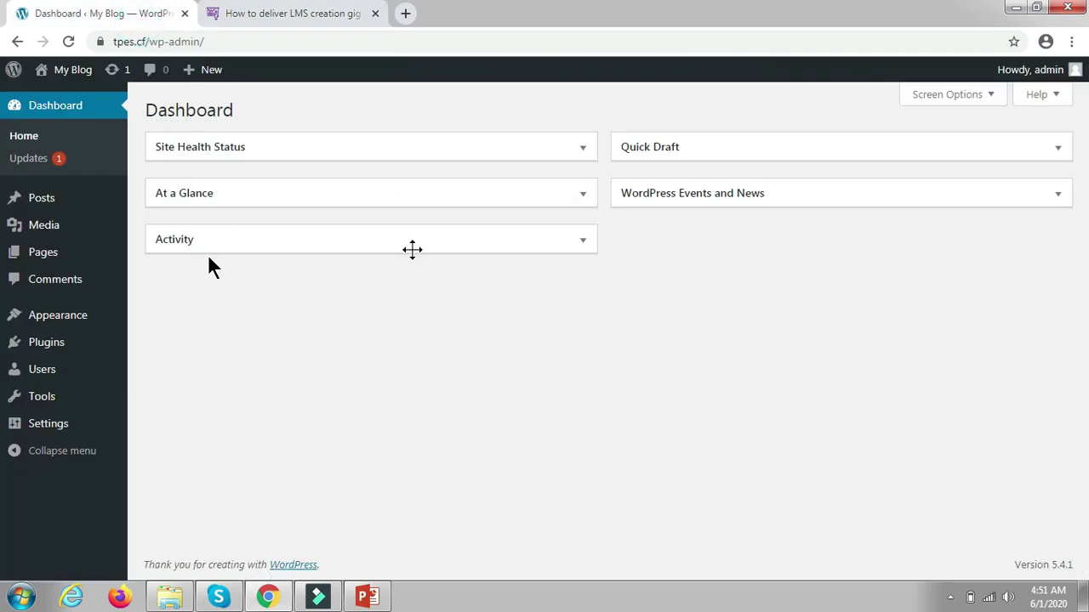
left_click(302, 14)
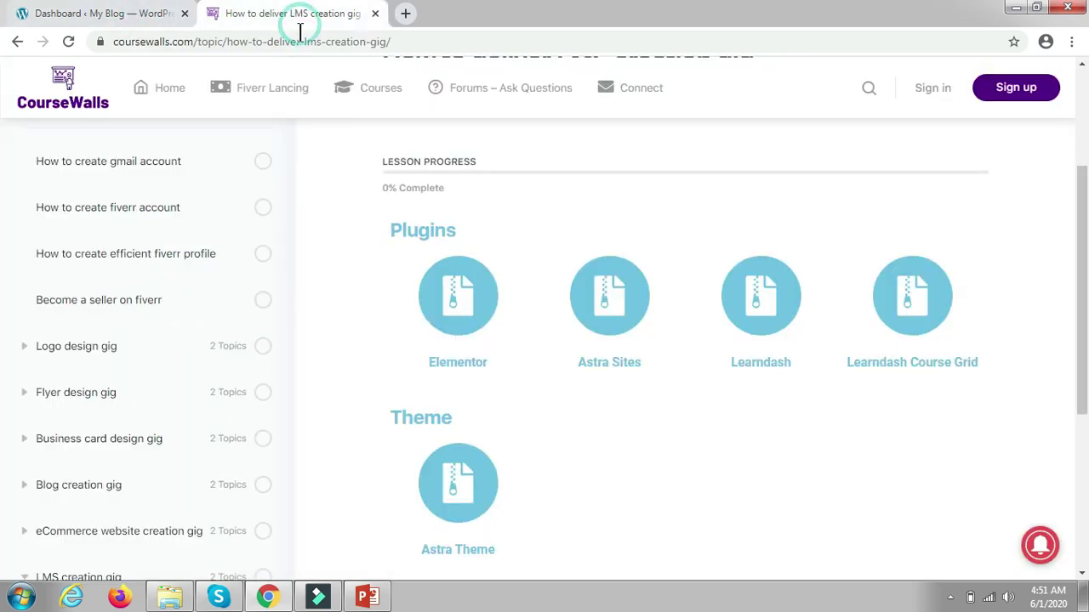
left_click(456, 305)
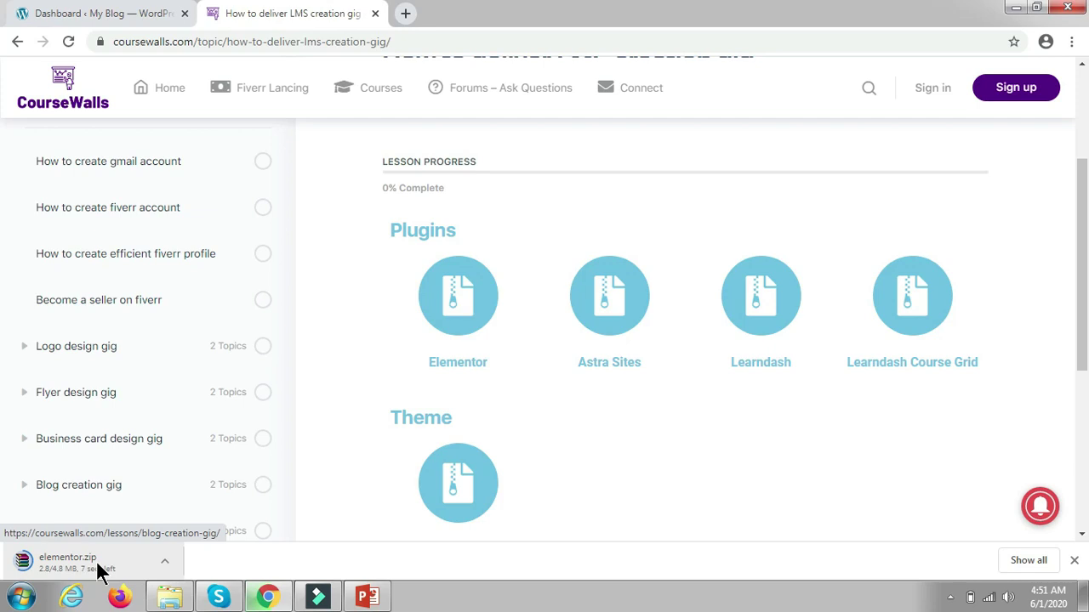
left_click(127, 12)
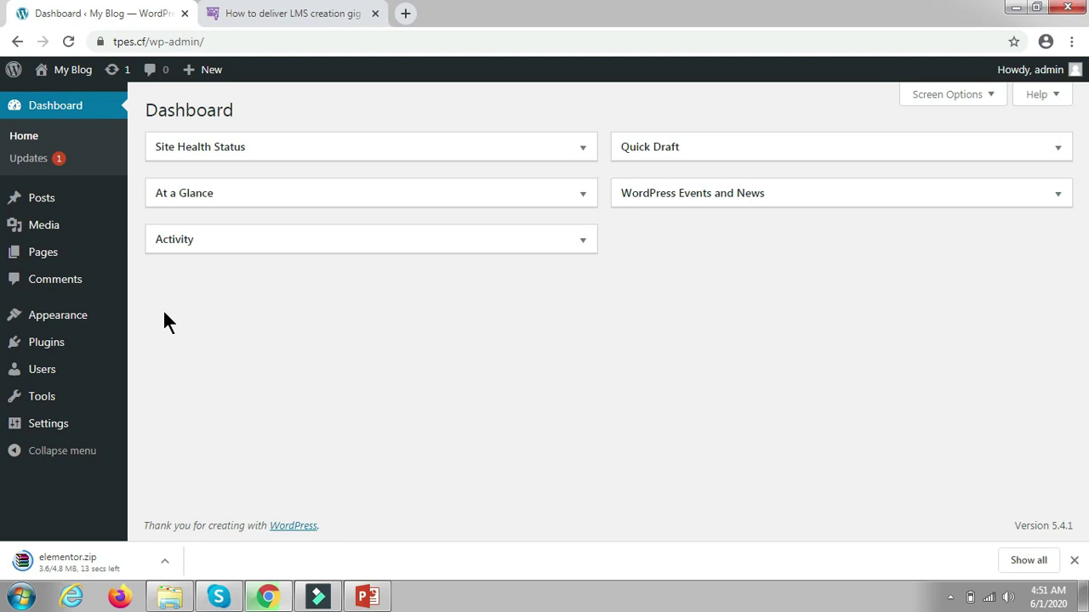
left_click(275, 13)
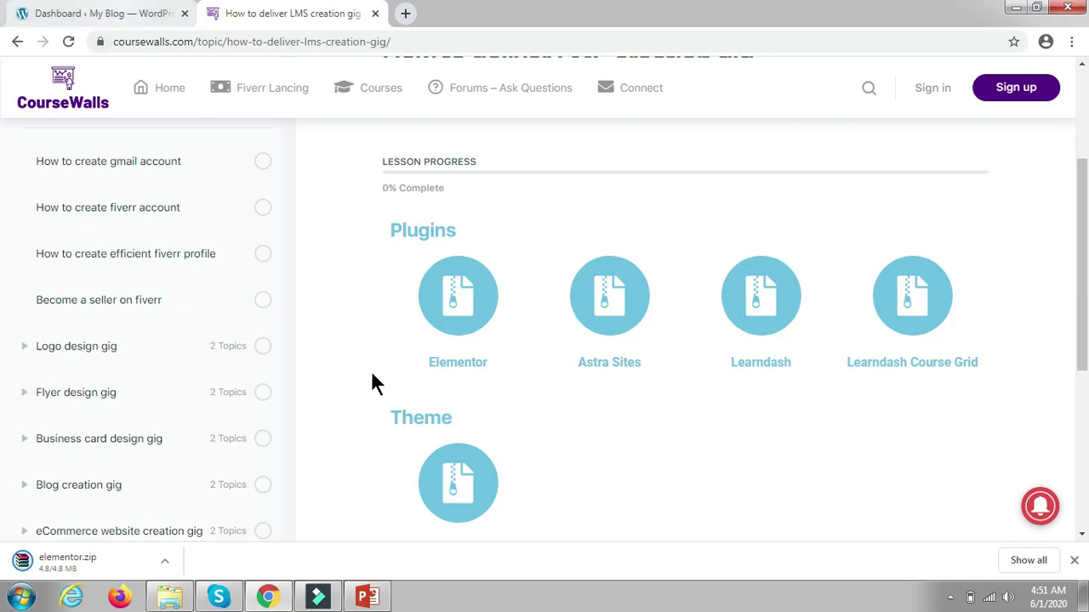
Minimize the open windows to reach the desktop, open the computer's Downloads folder and select the downloaded elementor archive
scroll(564, 430, "down", 1)
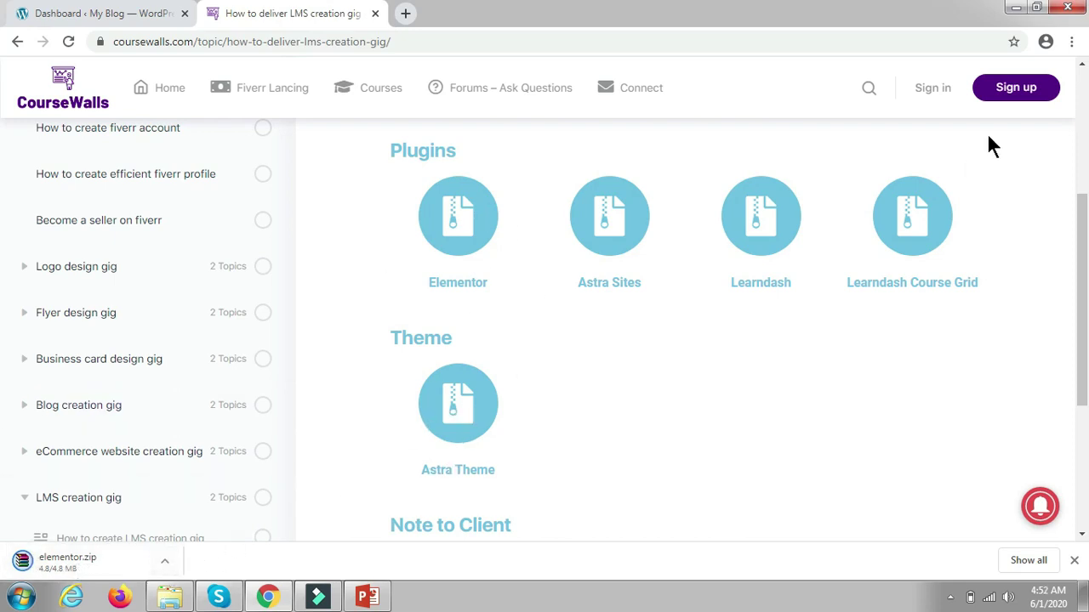
left_click(1016, 9)
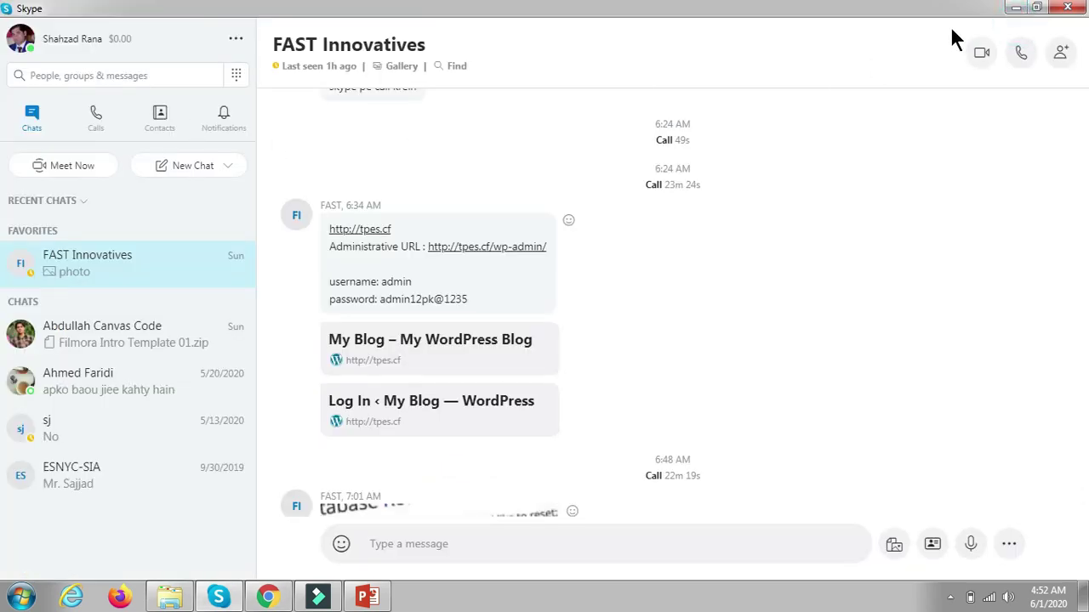
left_click(1012, 8)
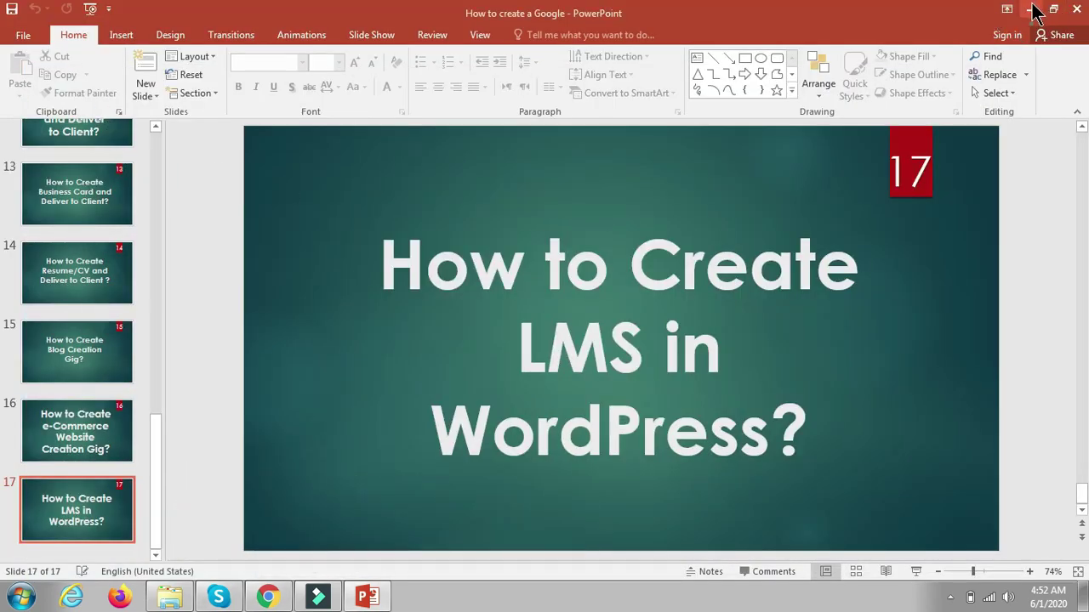
left_click(1031, 8)
left_click(1059, 19)
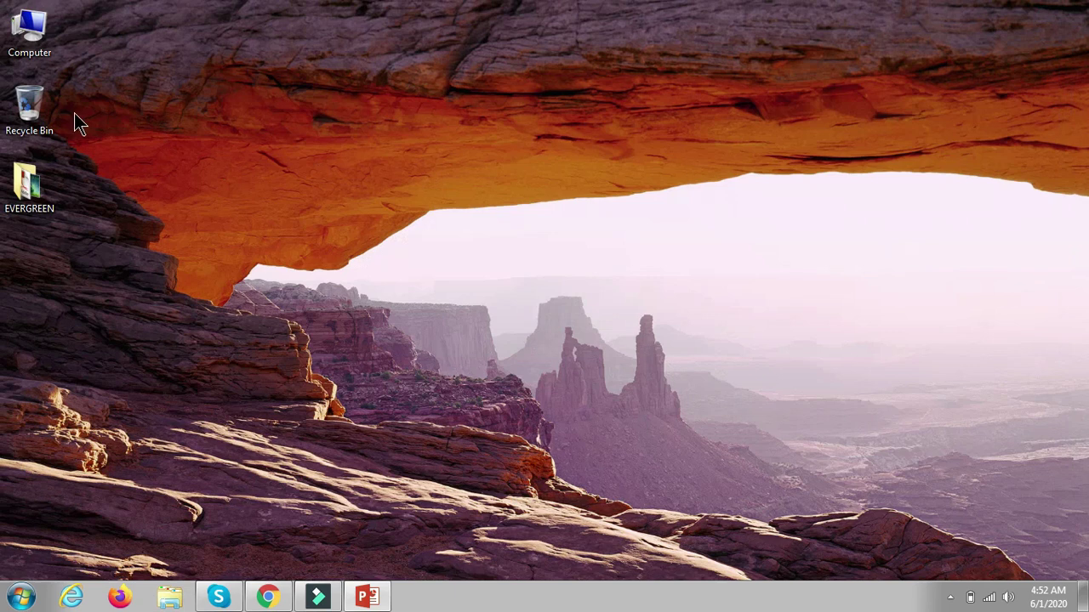
double_click(29, 26)
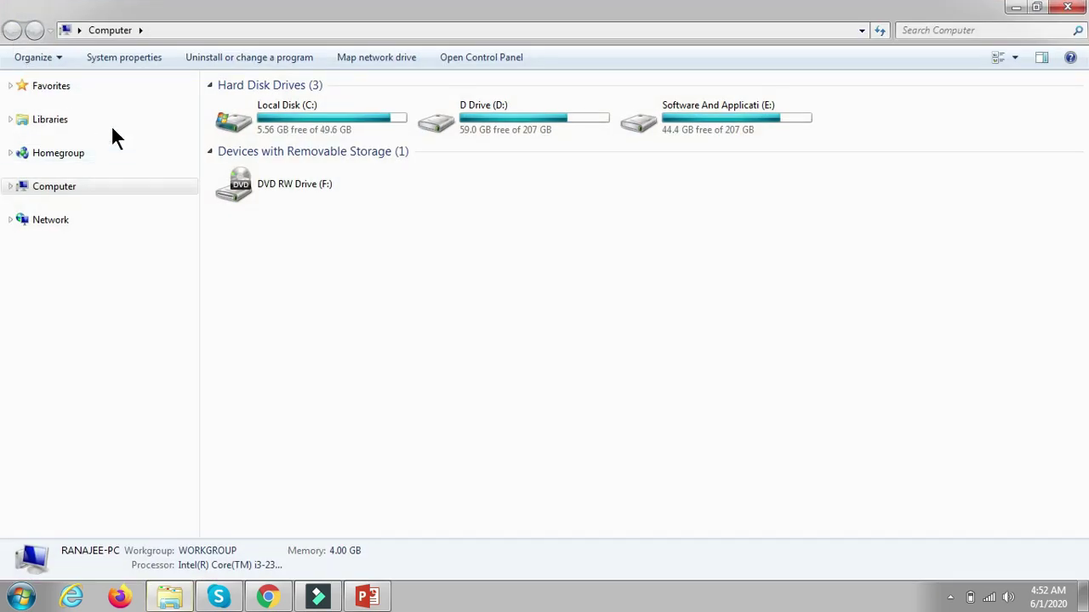
left_click(10, 120)
left_click(9, 85)
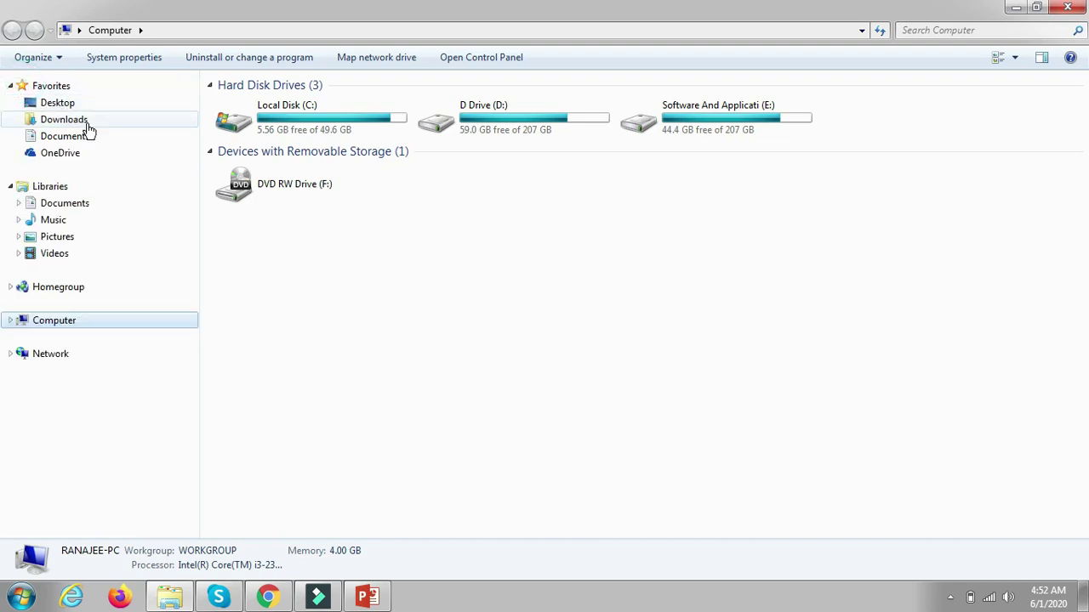
left_click(105, 119)
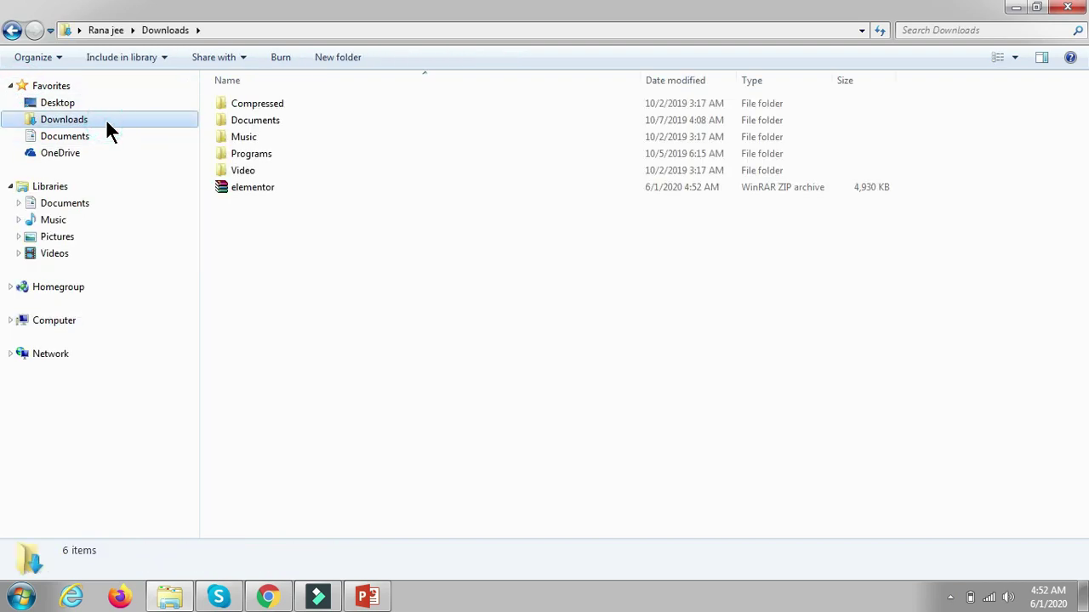
left_click(252, 187)
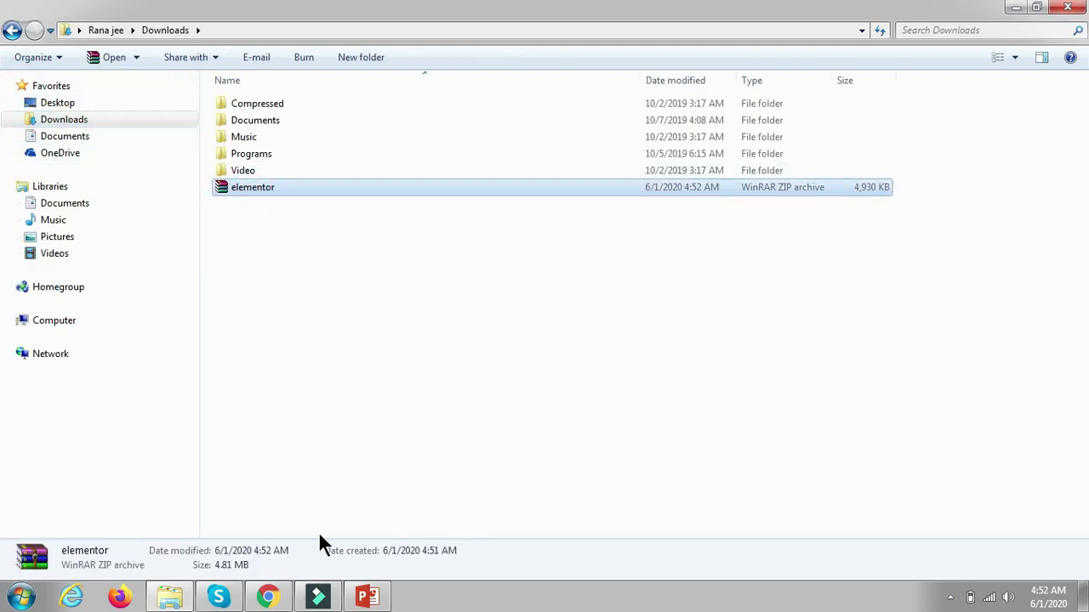
Switch back to Chrome and open the Themes page from the WordPress dashboard
left_click(273, 593)
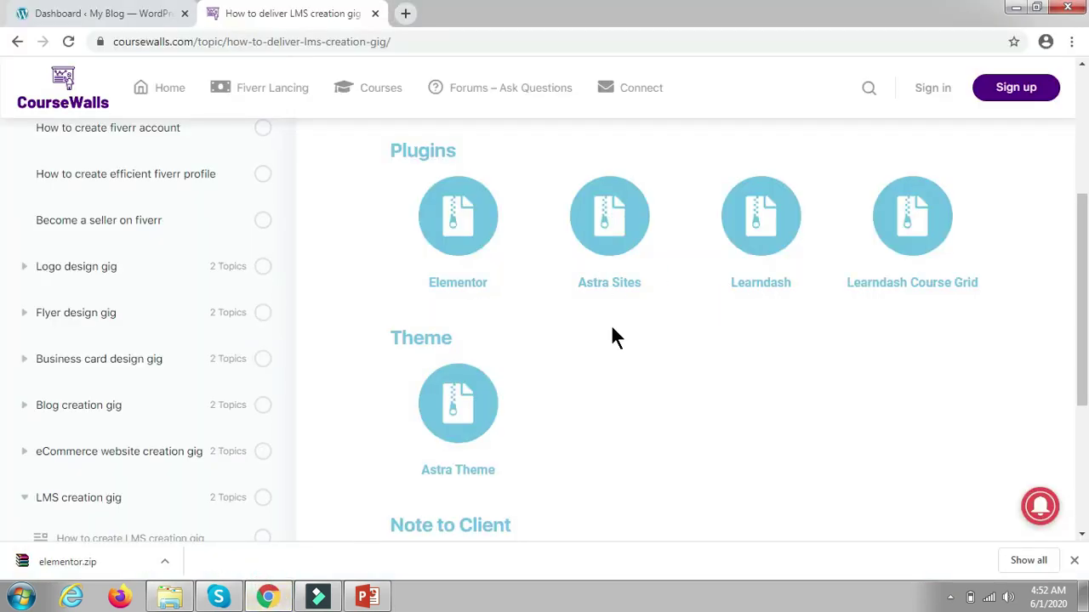
left_click(127, 14)
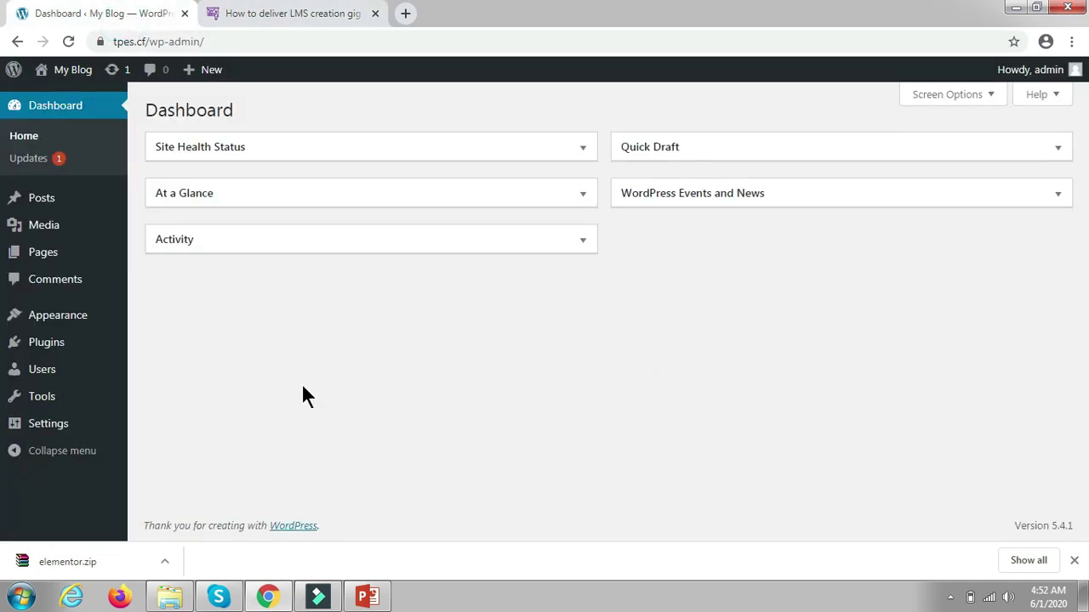
mouse_move(103, 349)
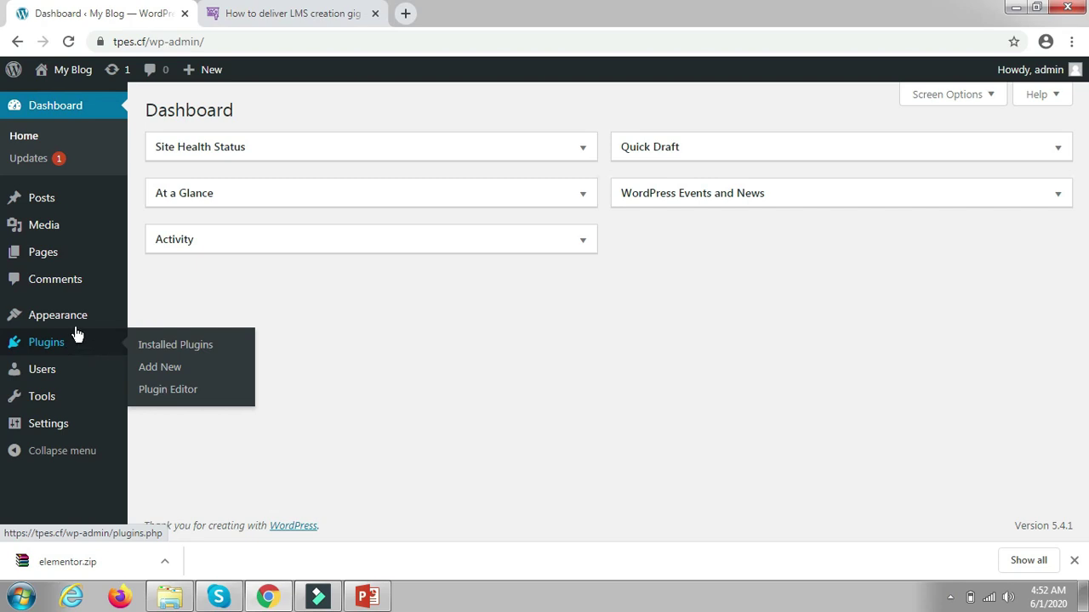
mouse_move(73, 320)
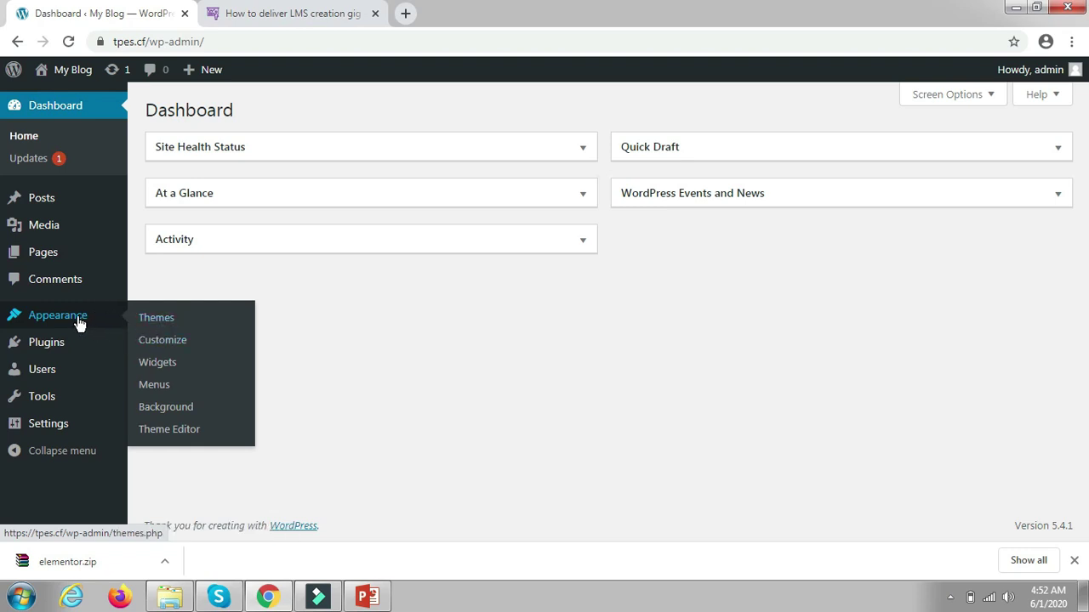
left_click(156, 324)
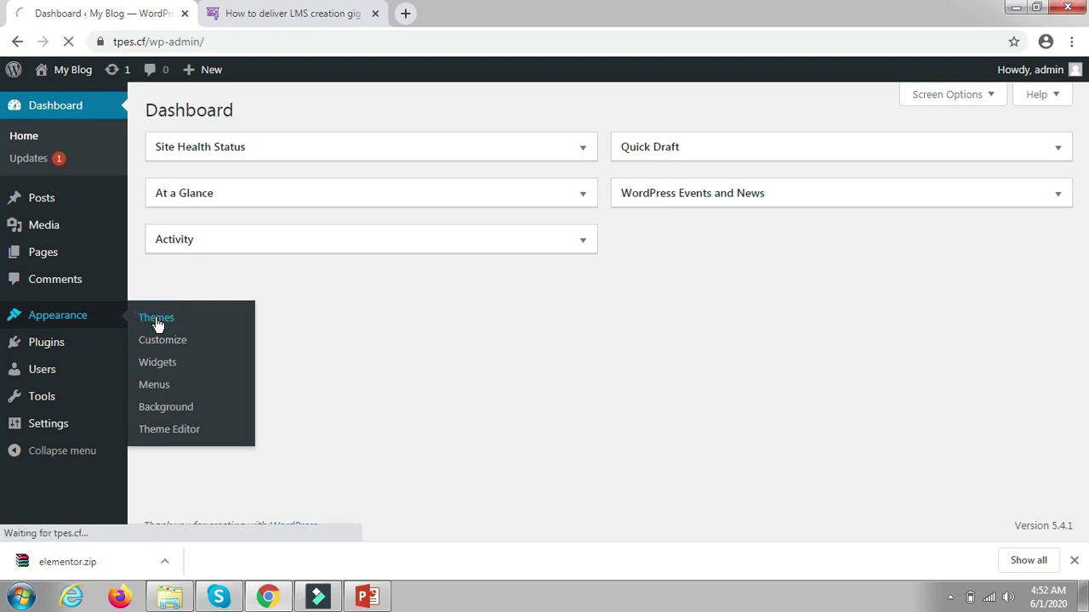
Check the Astra Theme download on the CourseWalls topic page, dismiss the downloads bar and return to the WordPress themes
left_click(292, 13)
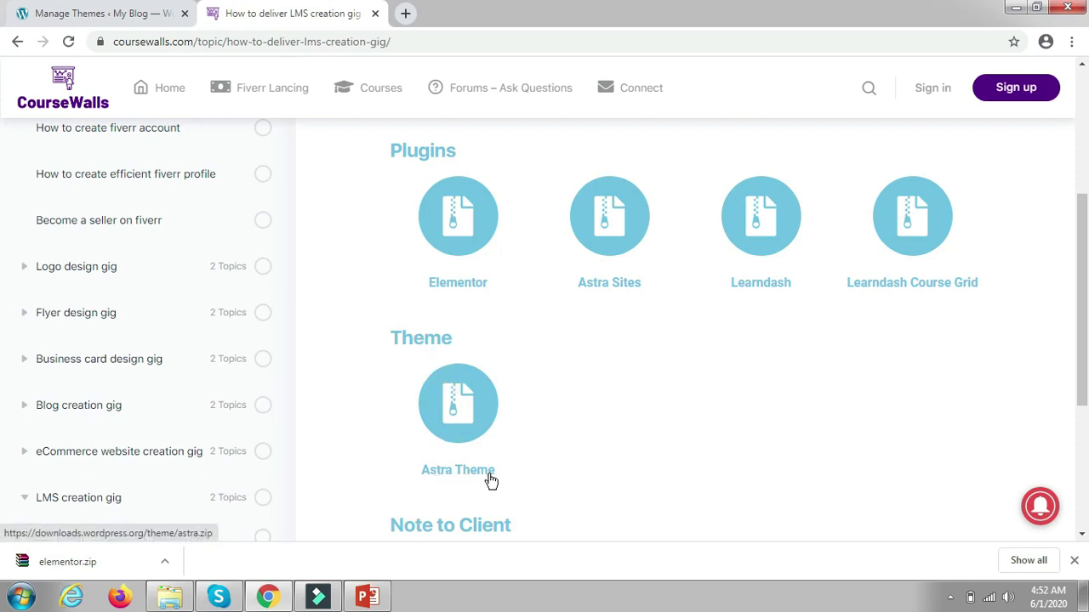
left_click(1074, 560)
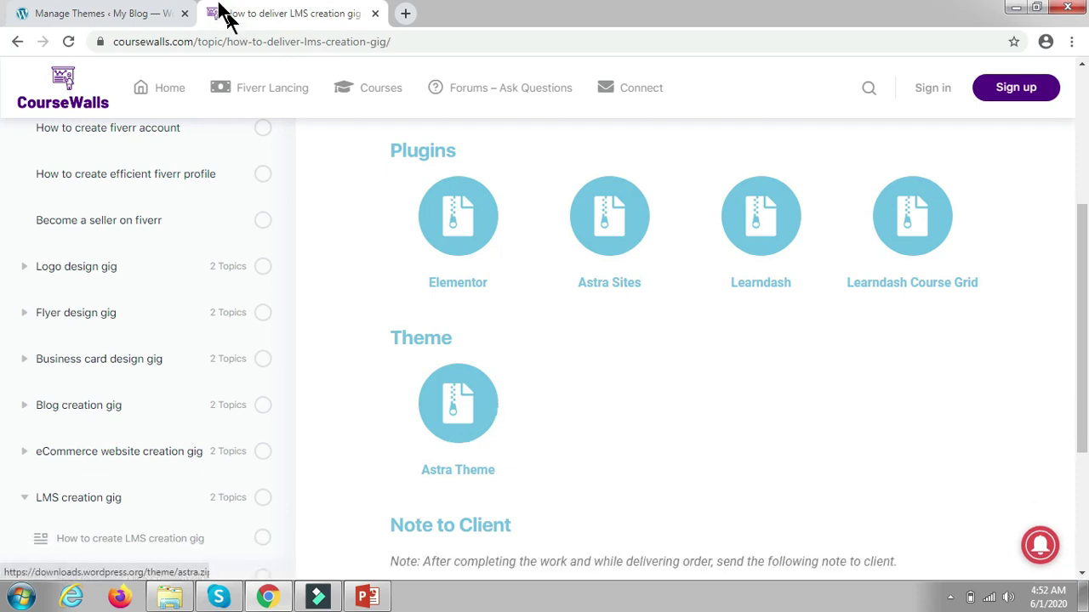
left_click(129, 12)
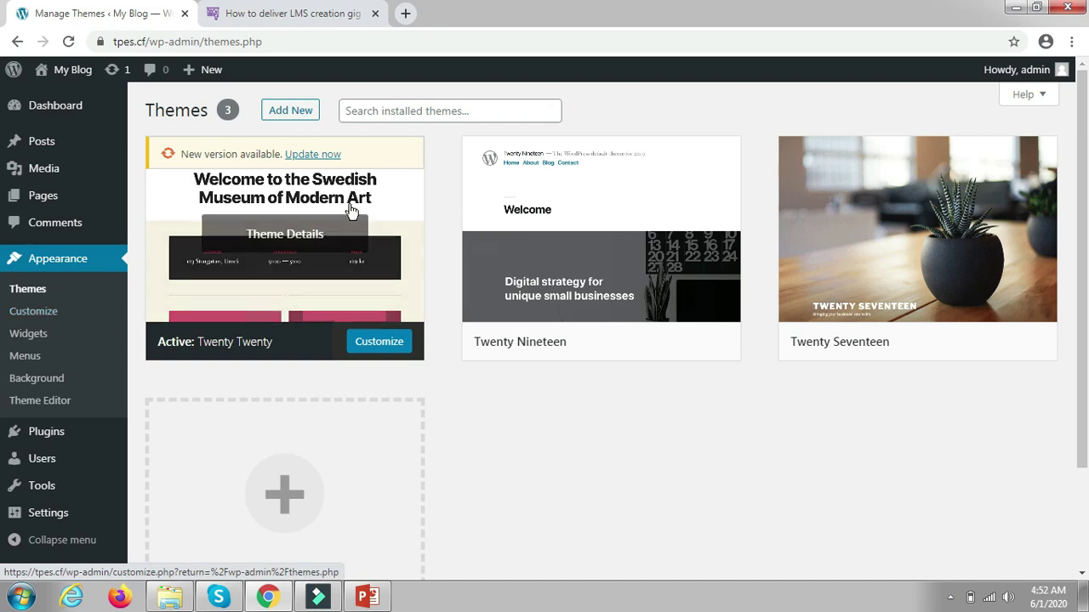
Start a new theme upload and choose astra.2.4.4 from the Plugins > Wordpress Theme folder on the E: drive
left_click(290, 111)
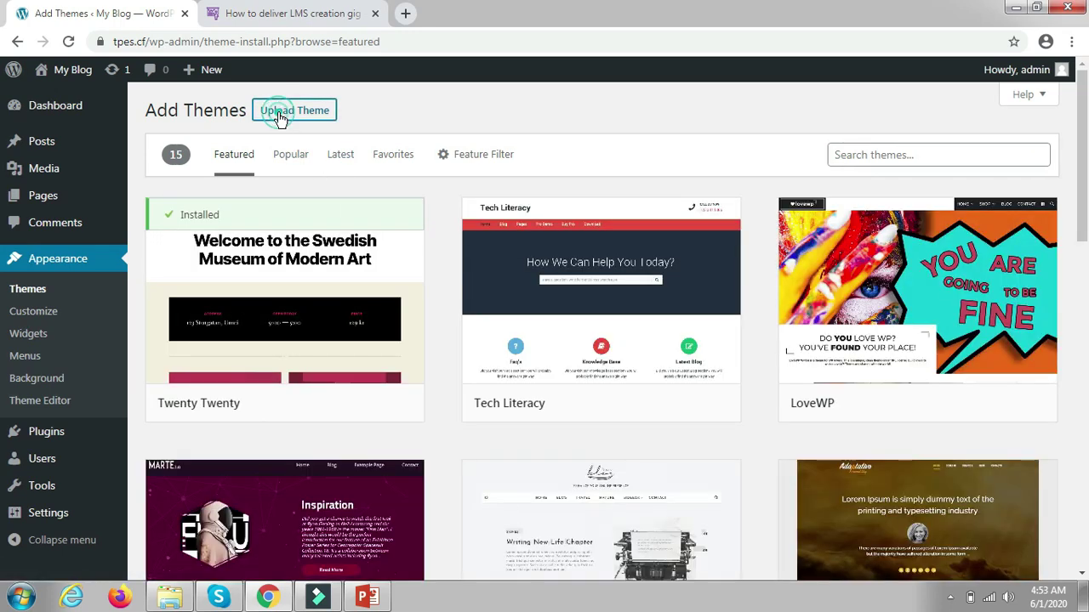
left_click(281, 119)
left_click(487, 253)
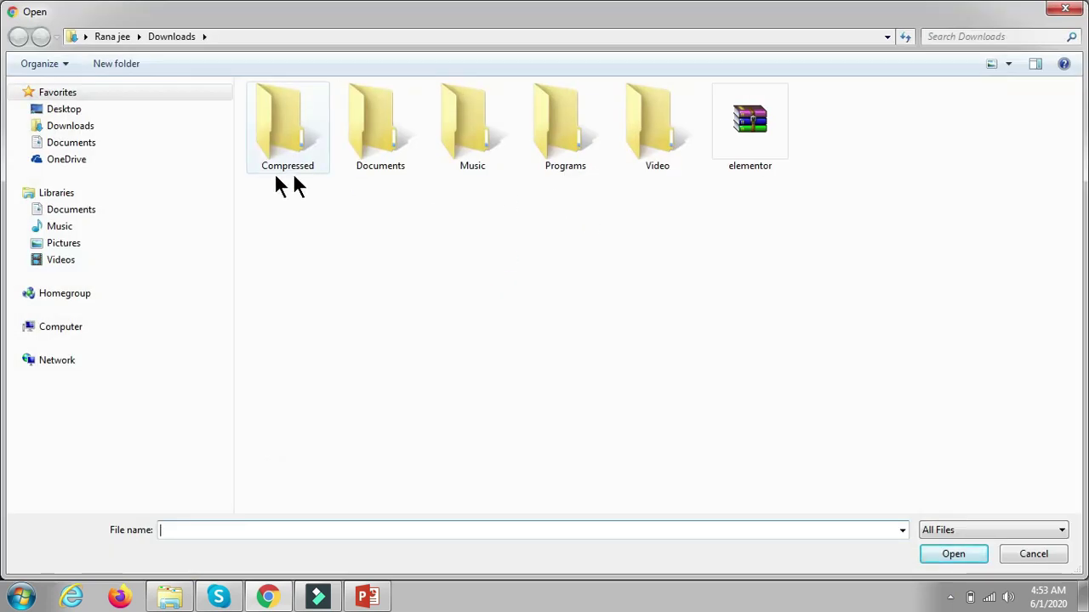
left_click(16, 329)
left_click(119, 379)
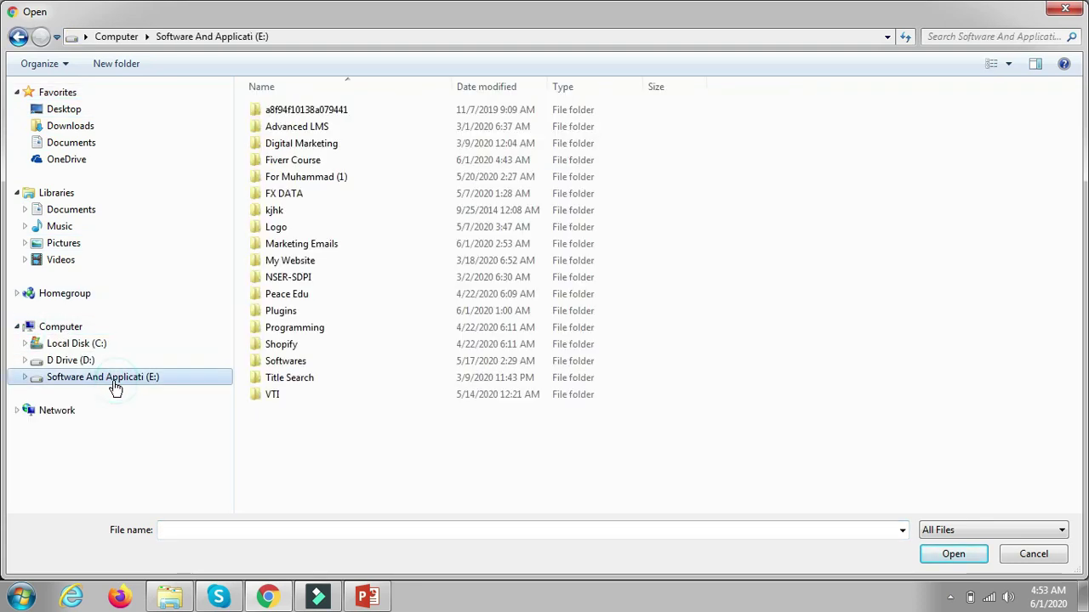
double_click(324, 311)
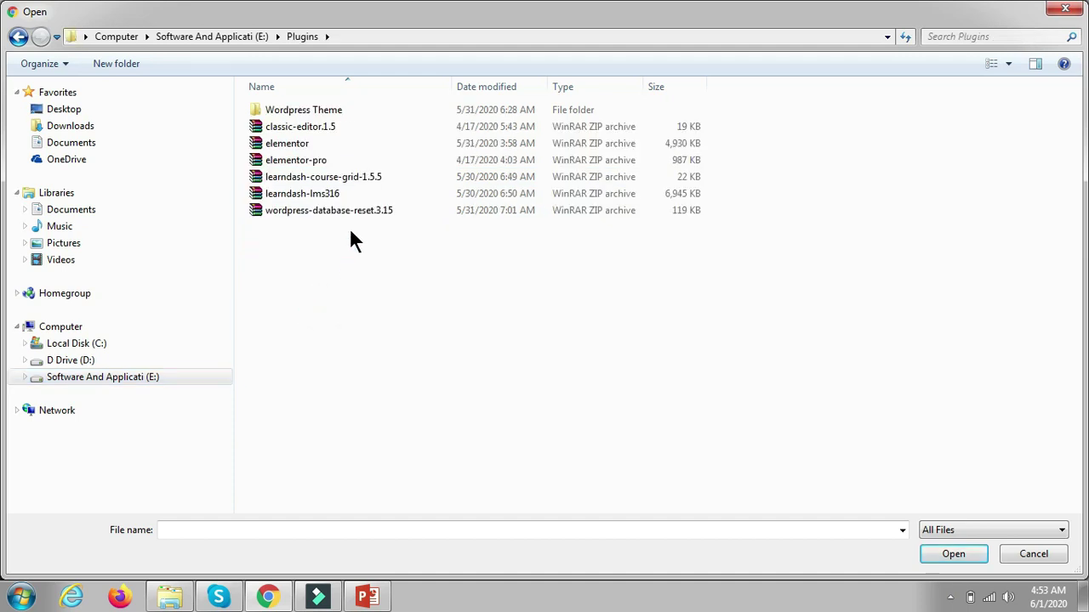
double_click(349, 112)
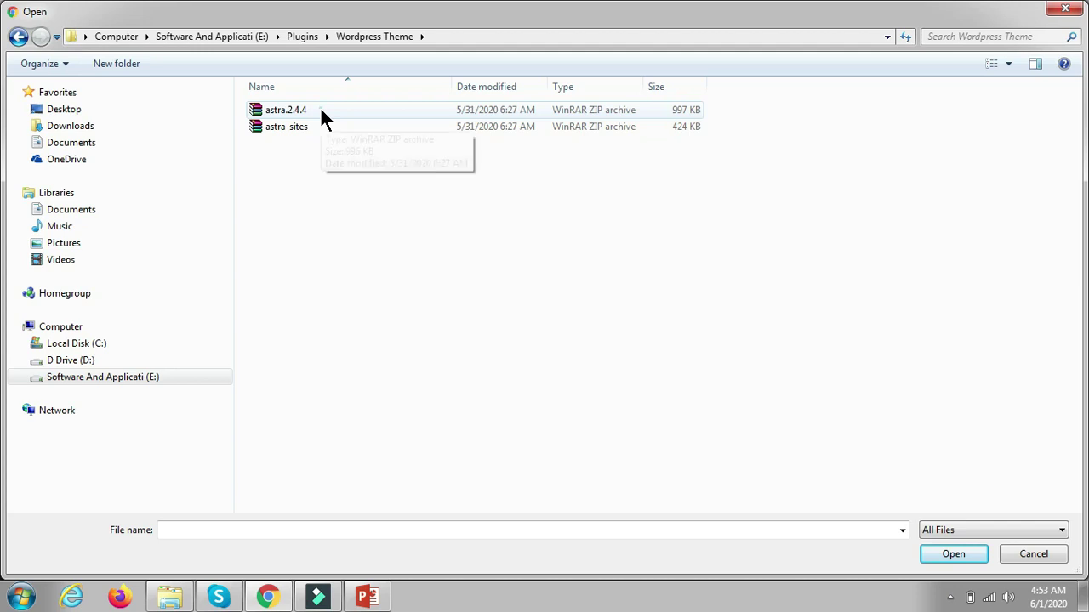
left_click(322, 112)
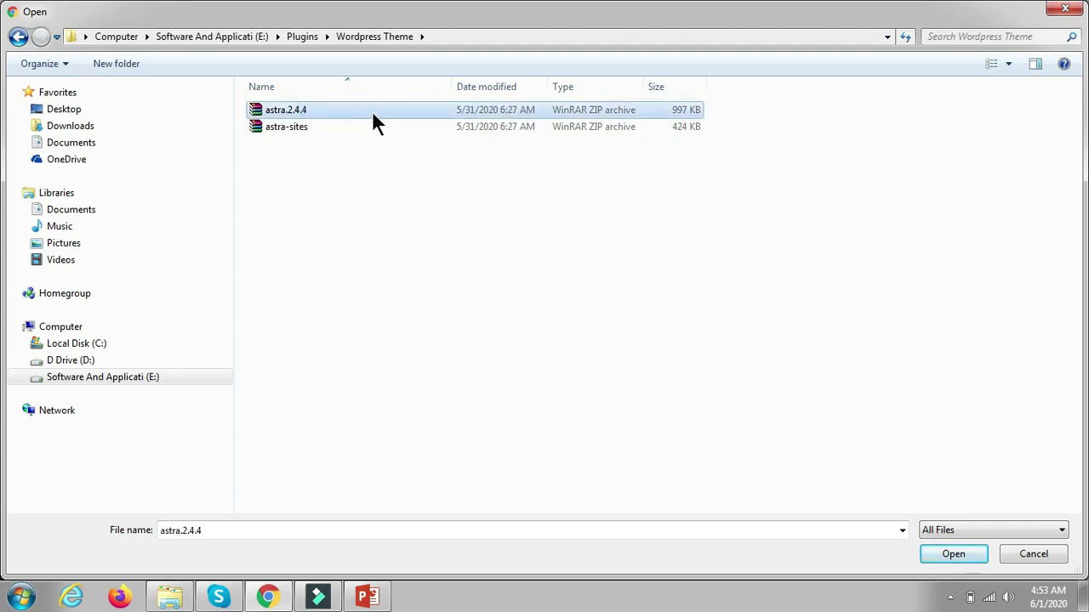
left_click(953, 555)
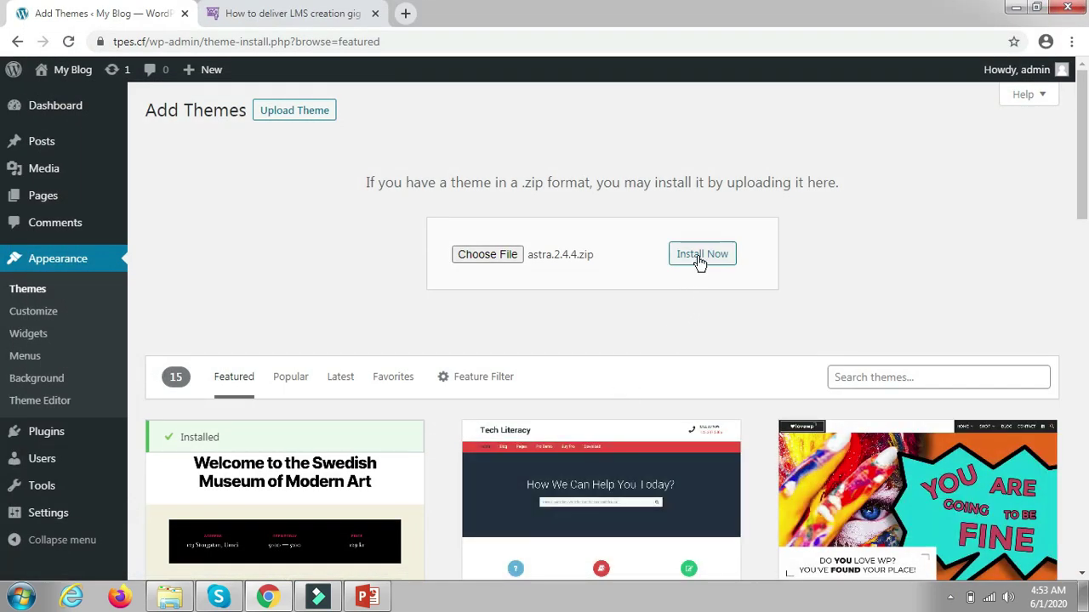
Install the uploaded astra.2.4.4.zip theme and activate it
left_click(698, 260)
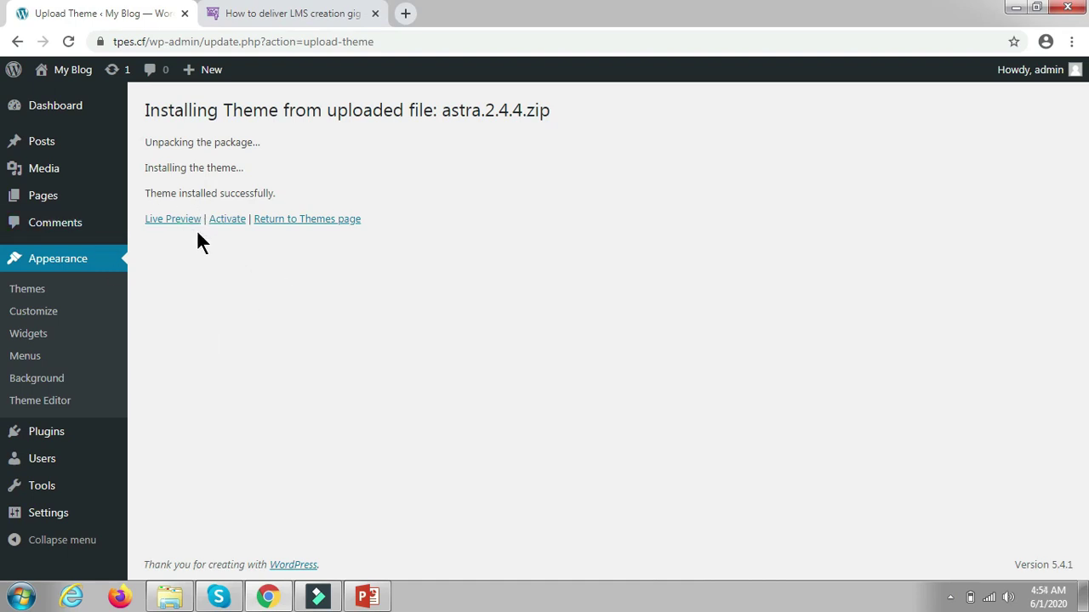
left_click(224, 220)
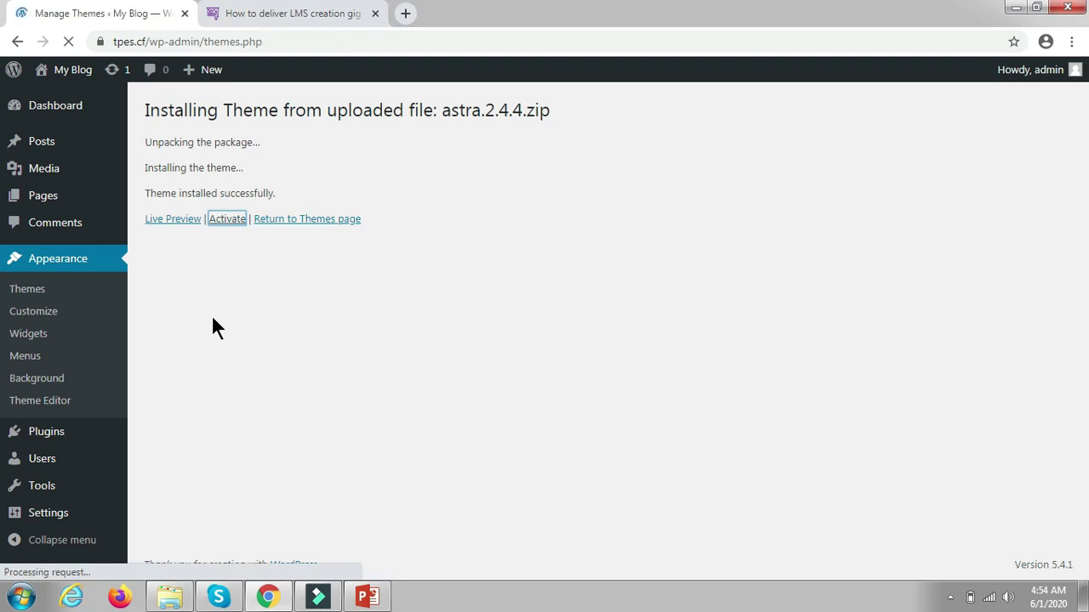
mouse_move(213, 326)
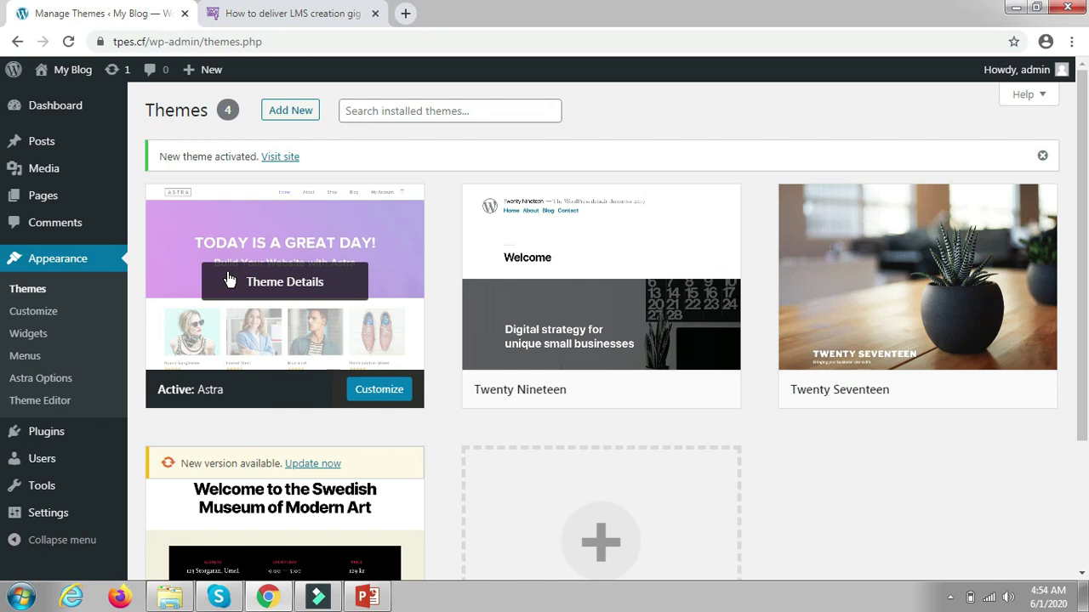
Open the My Blog site in a new tab, look over its front page and return to the Themes page
mouse_move(90, 80)
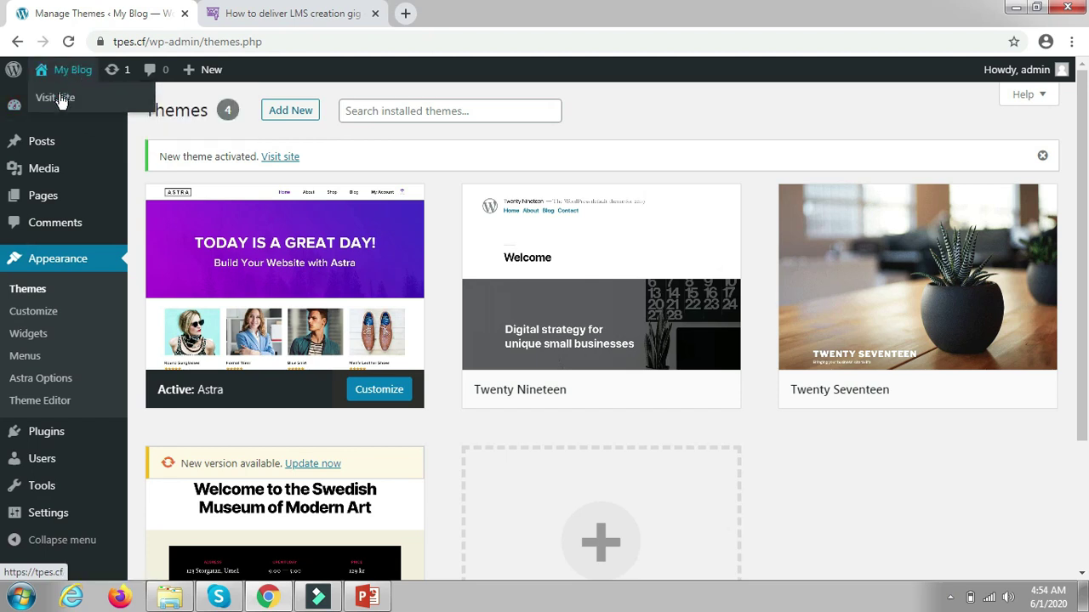
right_click(56, 101)
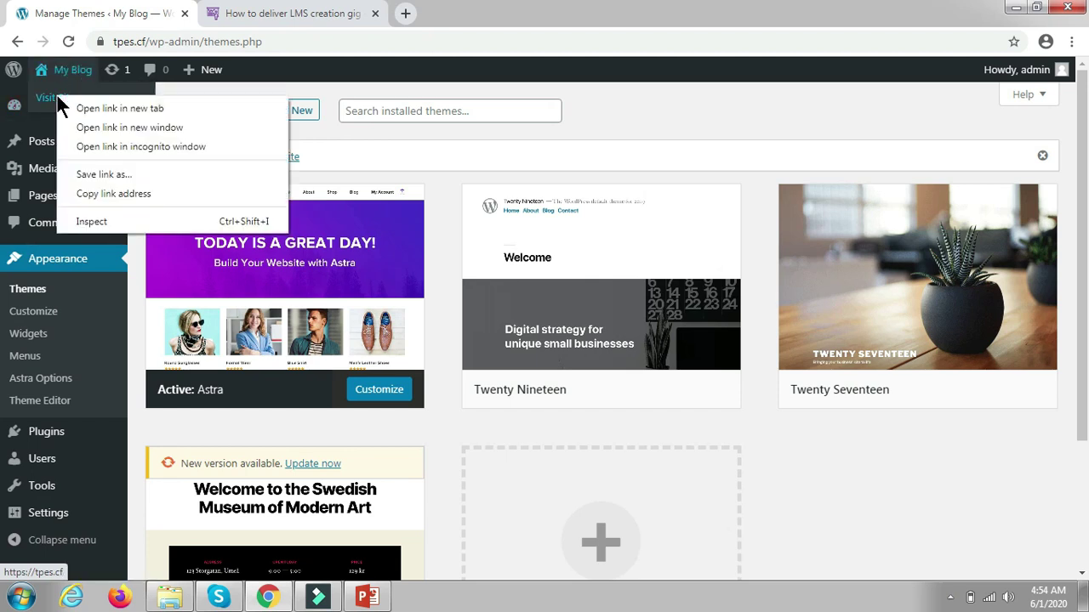
left_click(104, 107)
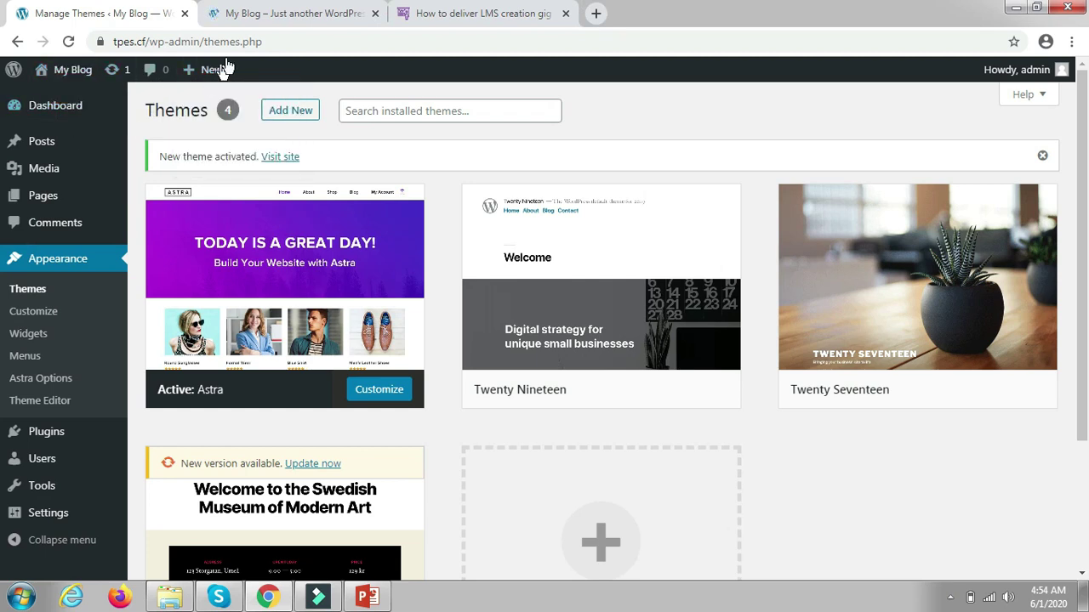
left_click(294, 12)
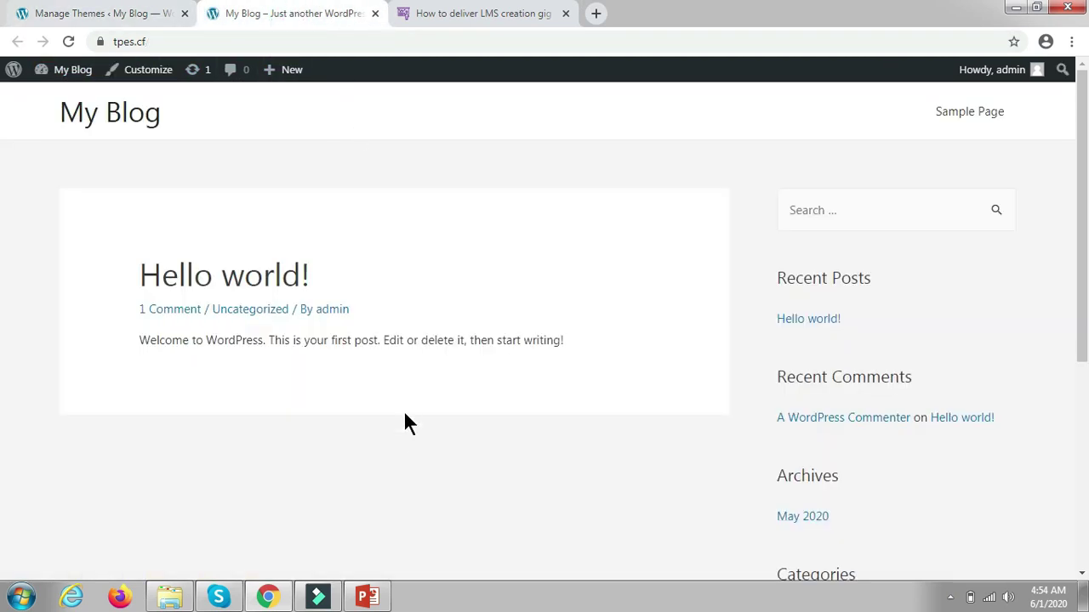
scroll(498, 372, "down", 5)
scroll(498, 372, "up", 5)
left_click(126, 12)
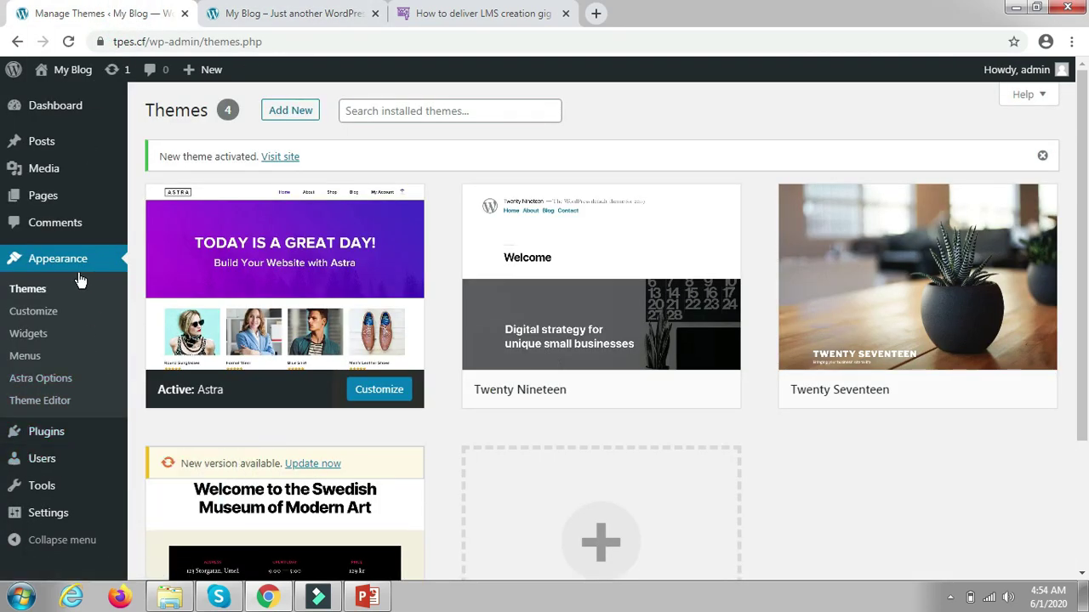
Go to the page for adding new plugins and open its zip upload form
mouse_move(94, 458)
mouse_move(84, 441)
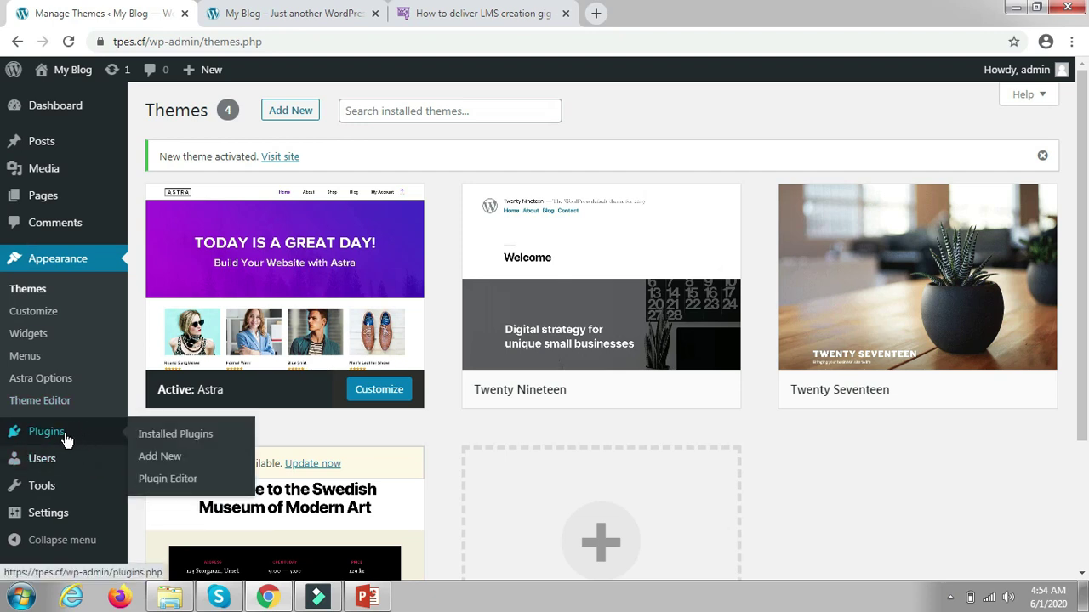
left_click(173, 459)
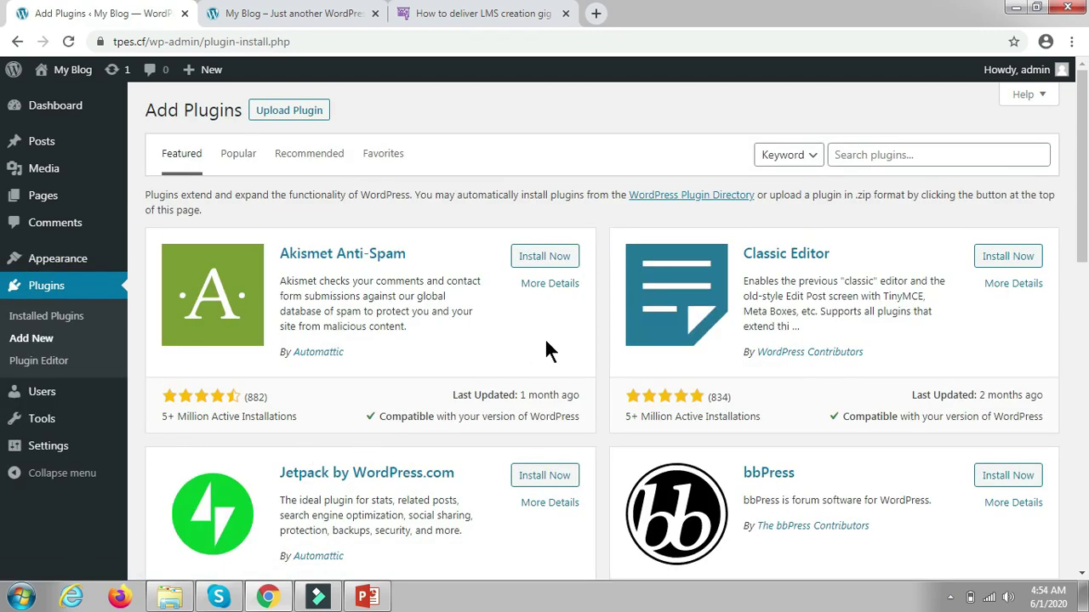
left_click(281, 118)
Look through the Plugins folder on the E: drive for the elementor, learndash-lms316, learndash-course-grid-1.5.5 and astra-sites archives
left_click(478, 254)
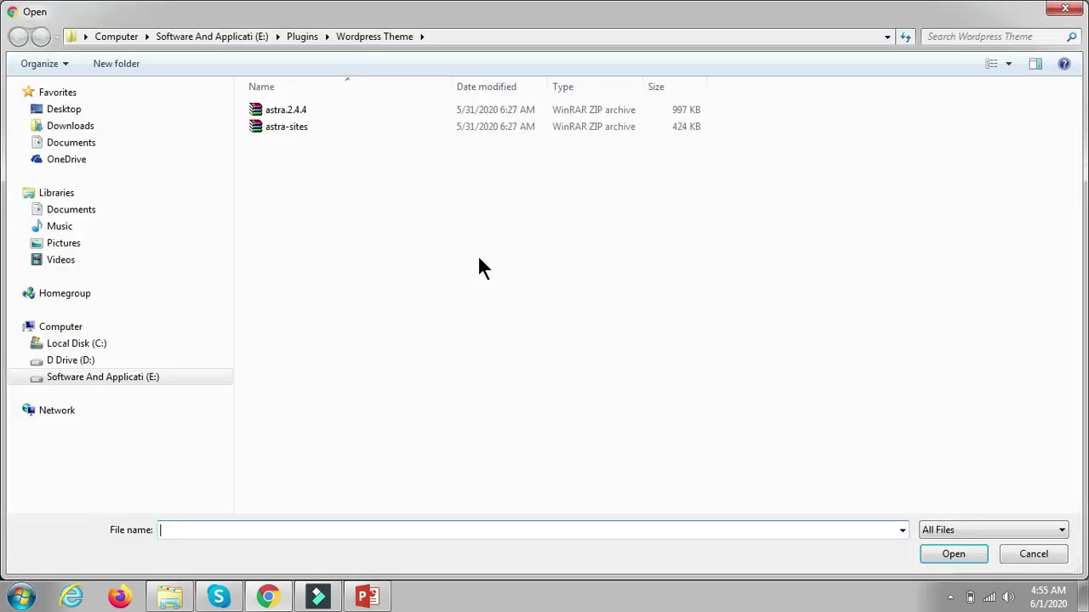
left_click(195, 380)
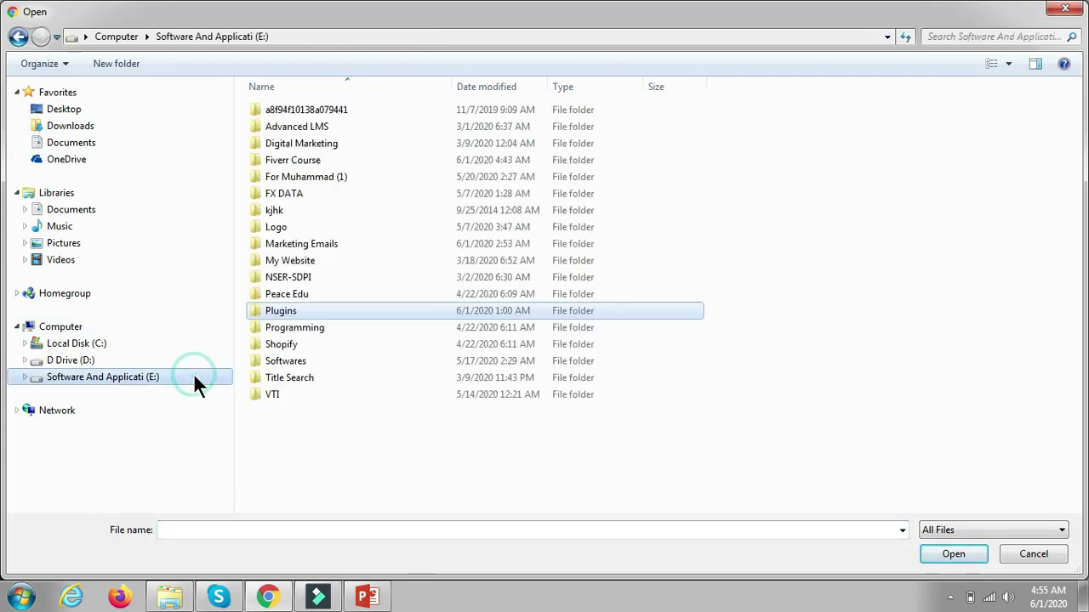
double_click(319, 311)
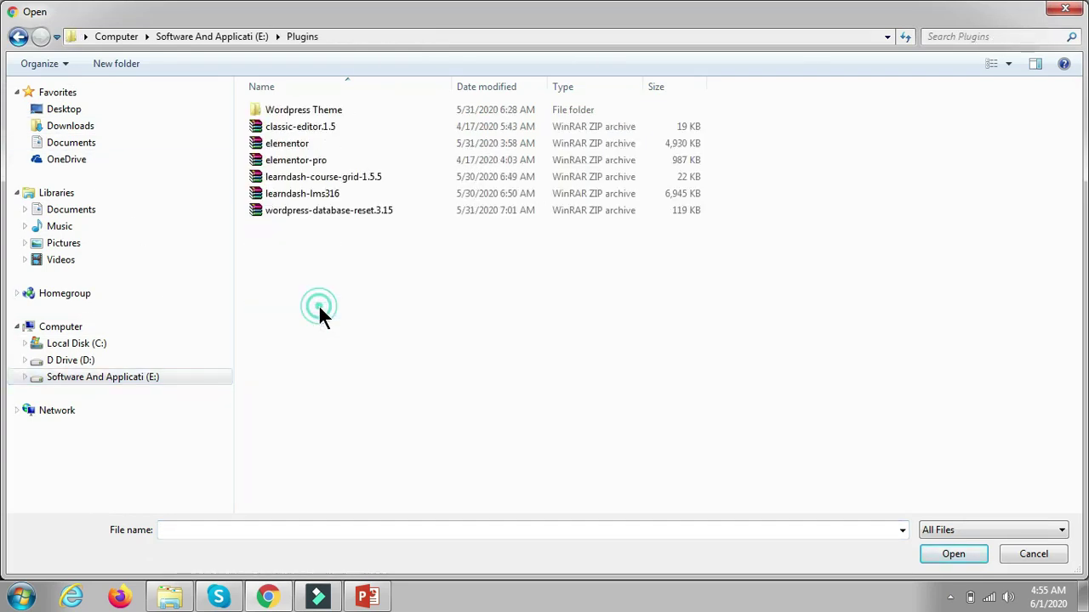
left_click(324, 151)
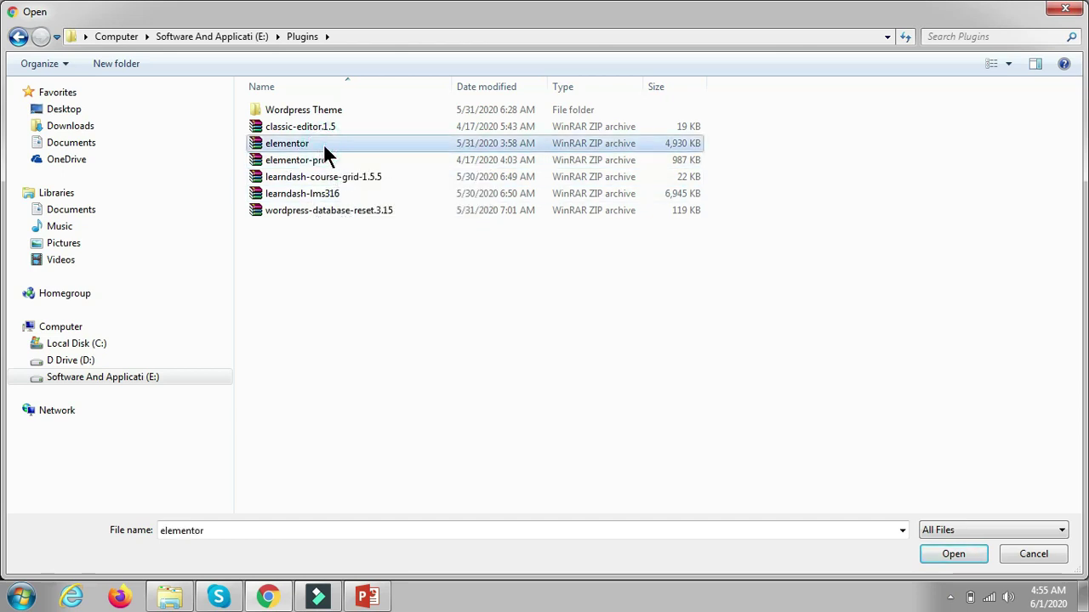
left_click(339, 194)
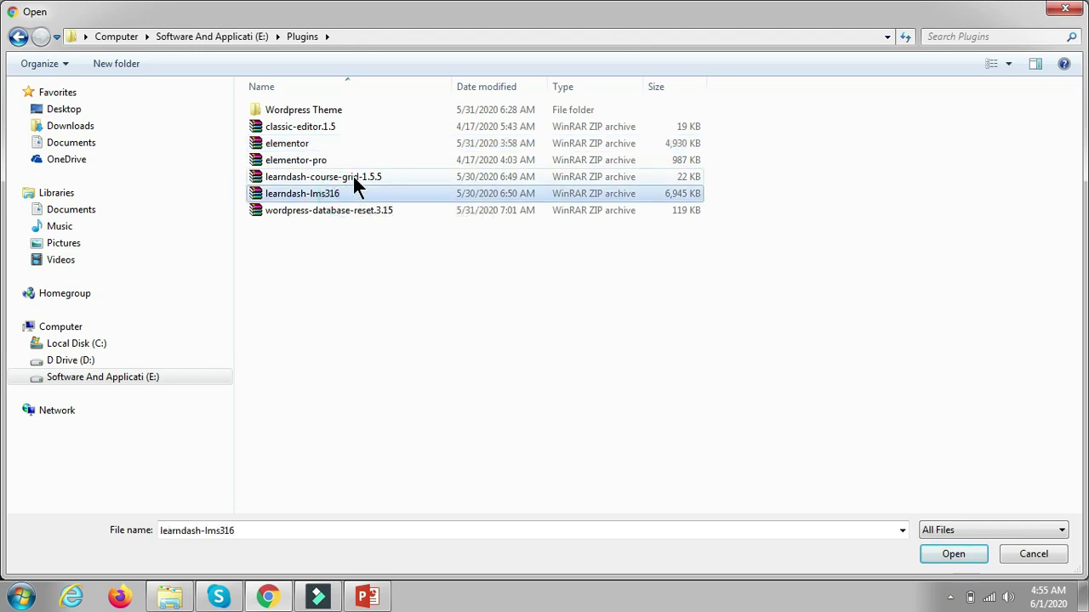
left_click(353, 176)
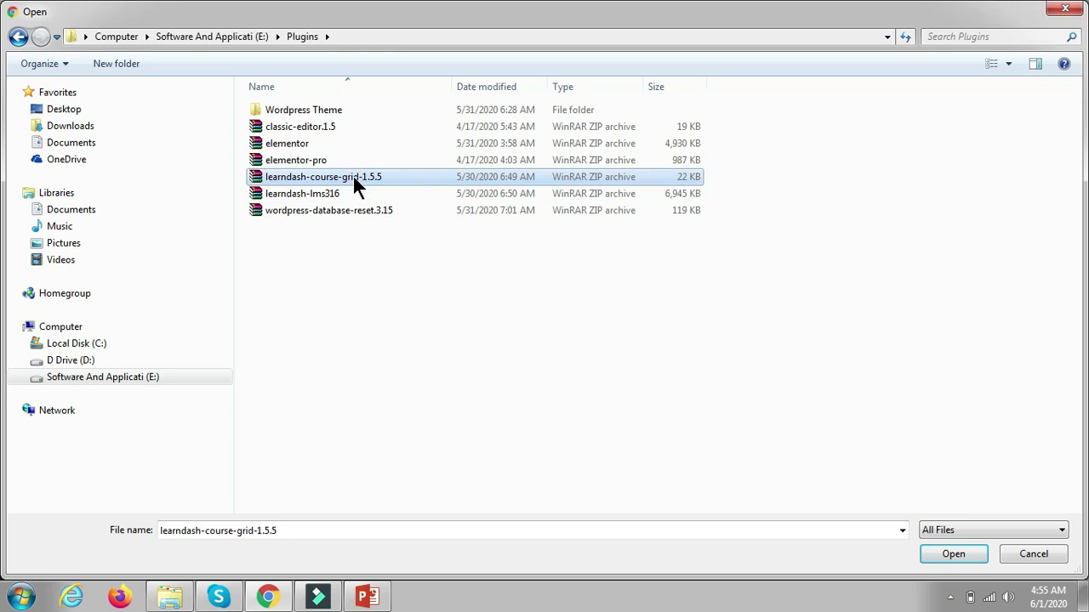
left_click(329, 119)
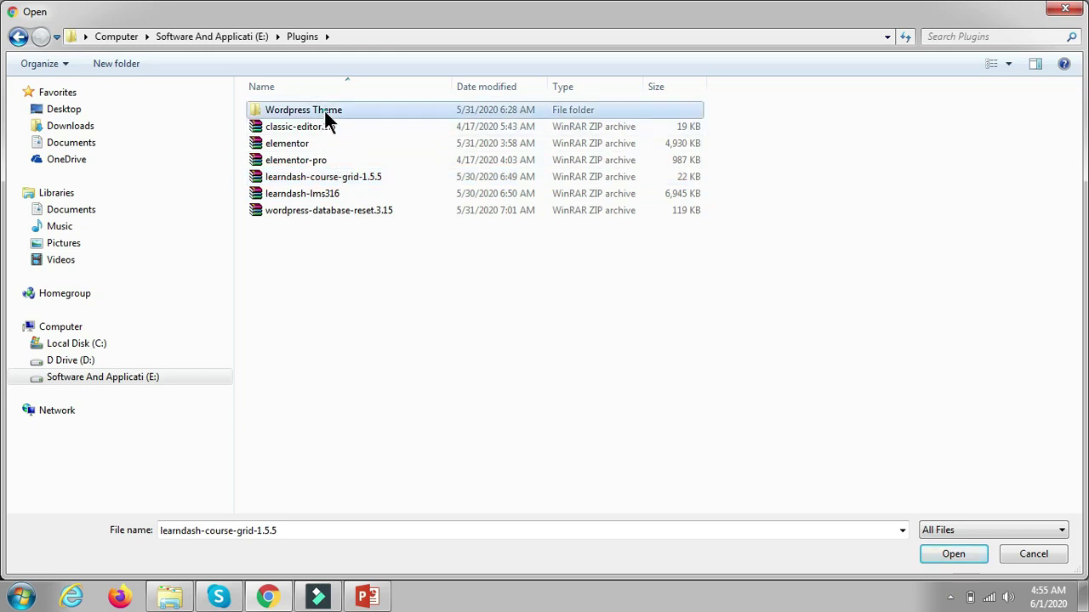
double_click(326, 116)
left_click(318, 128)
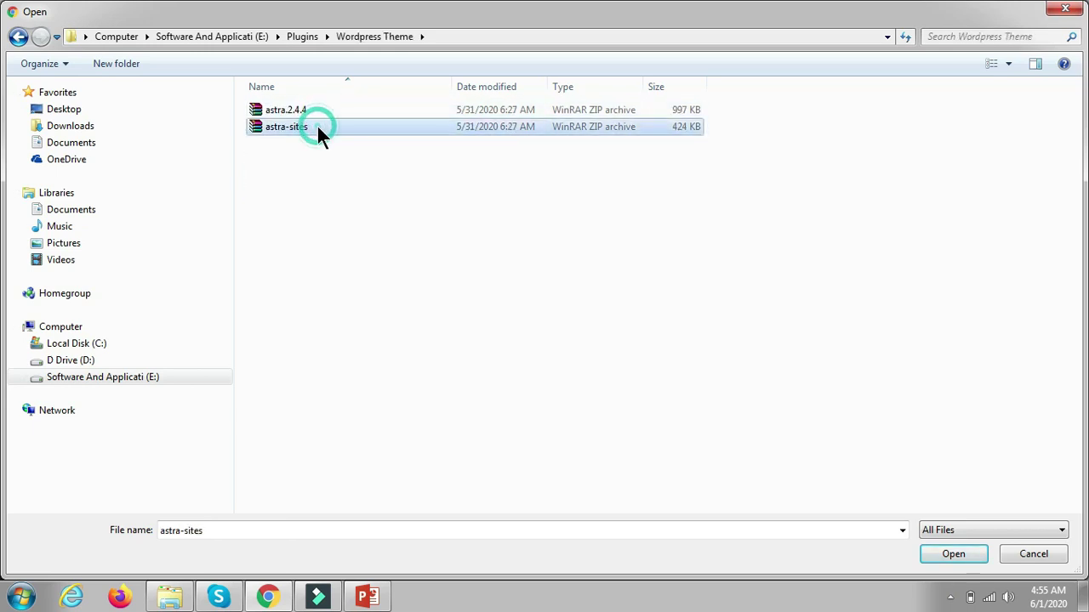
Check the plugin downloads on the CourseWalls topic page and return to the Add Plugins page
left_click(268, 598)
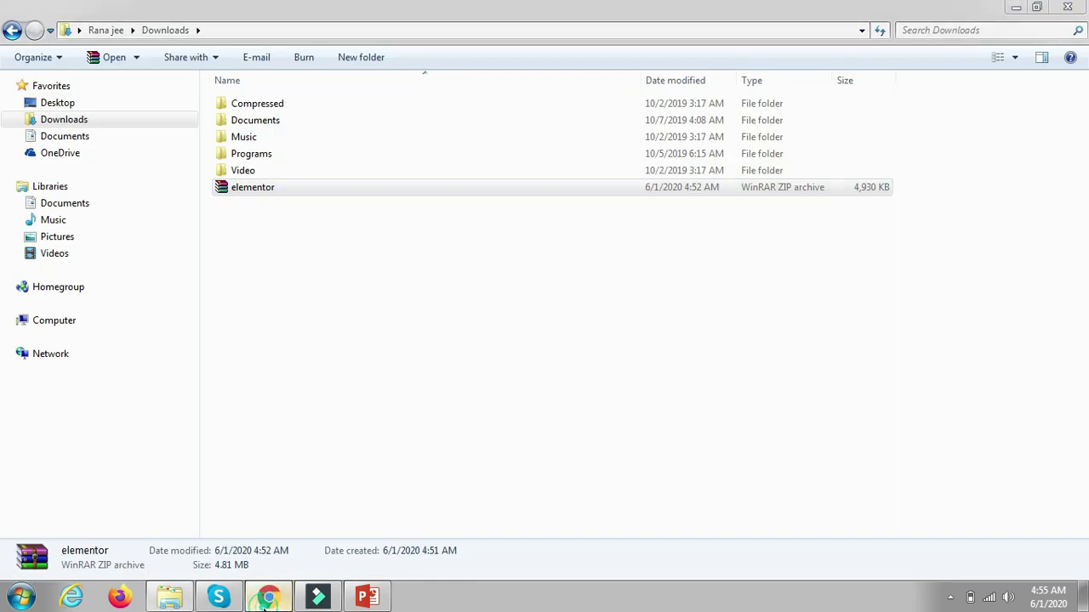
left_click(266, 600)
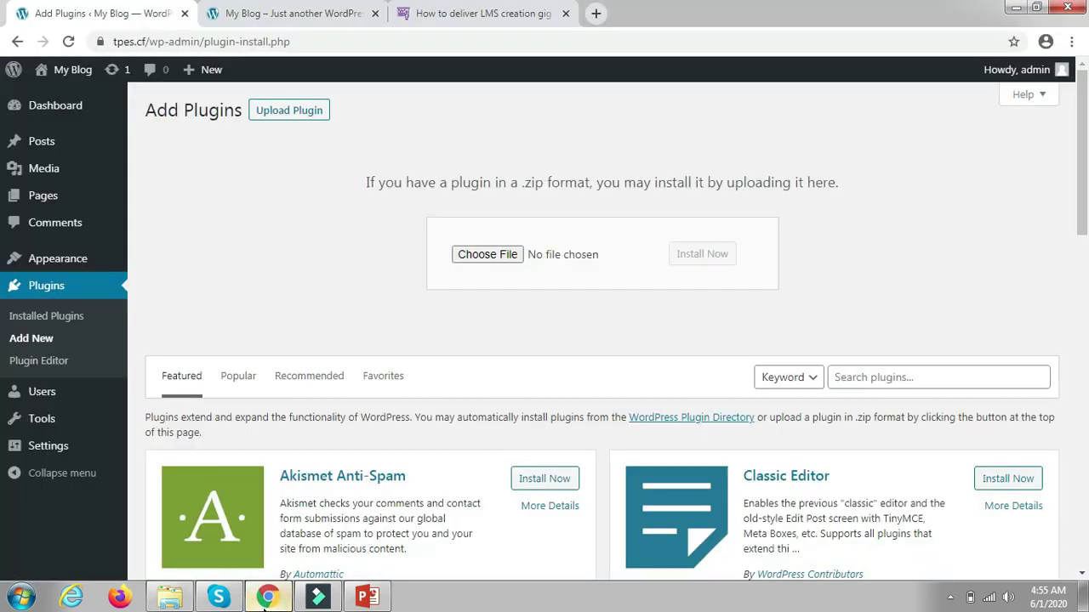
left_click(443, 14)
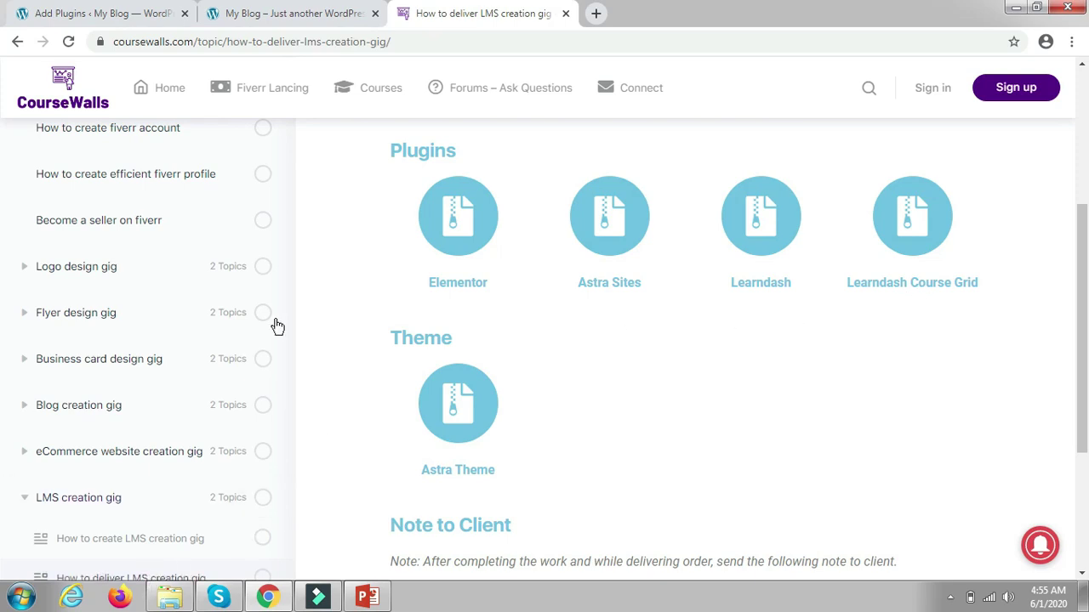
left_click(97, 14)
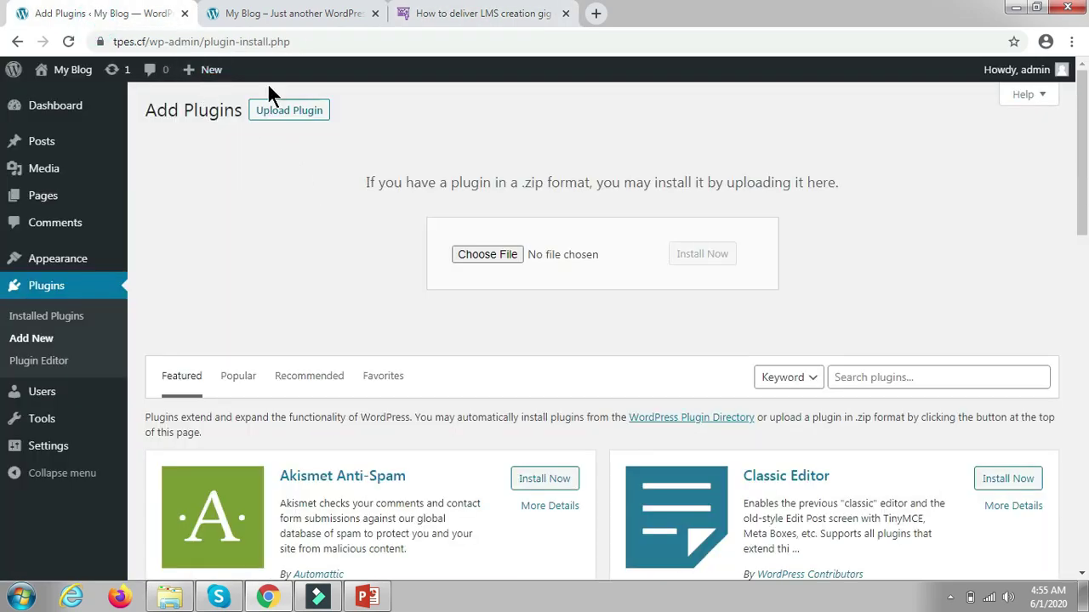
Install the plugin from the elementor archive in the Plugins folder on the E: drive and activate it
left_click(508, 253)
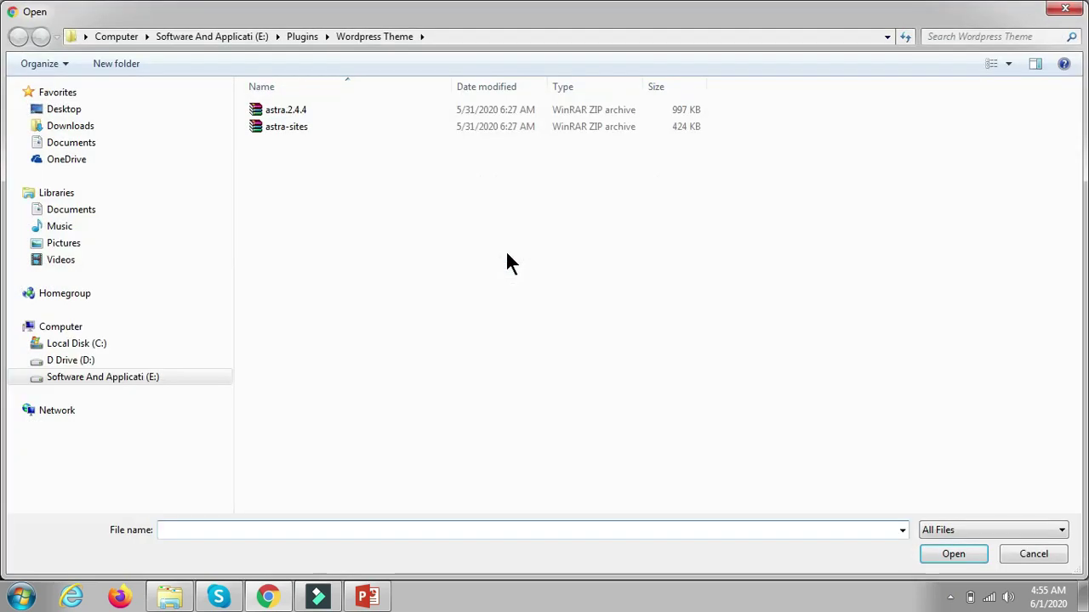
left_click(194, 378)
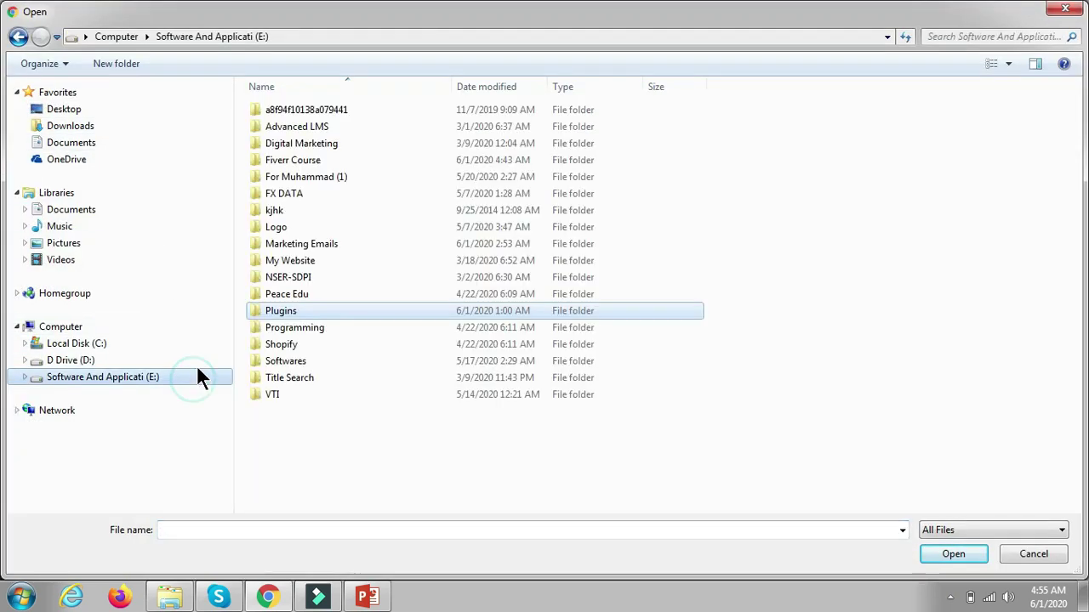
double_click(325, 308)
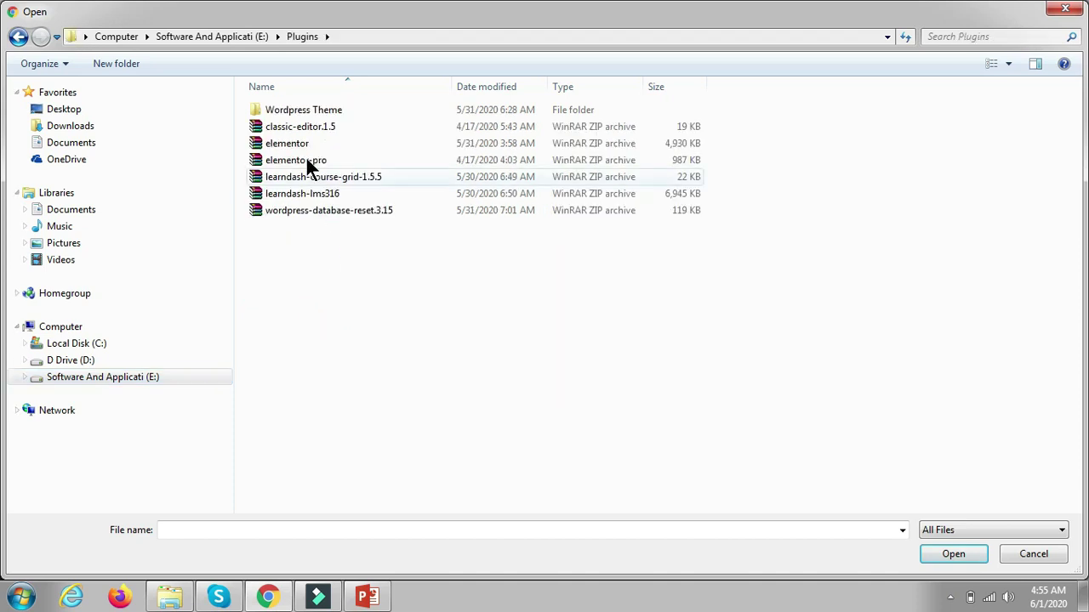
left_click(306, 143)
left_click(951, 554)
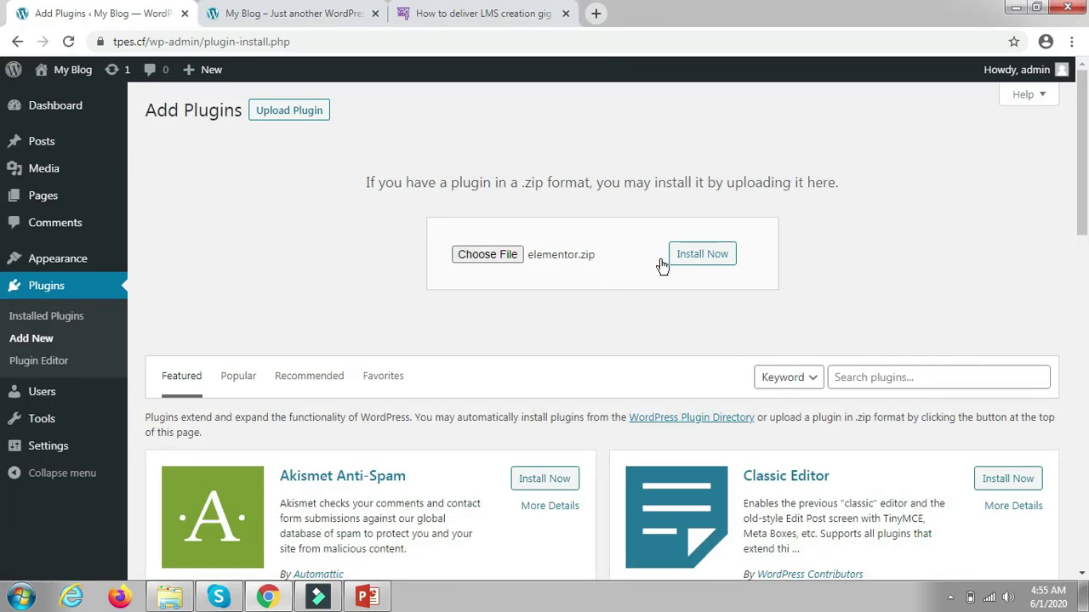
left_click(679, 265)
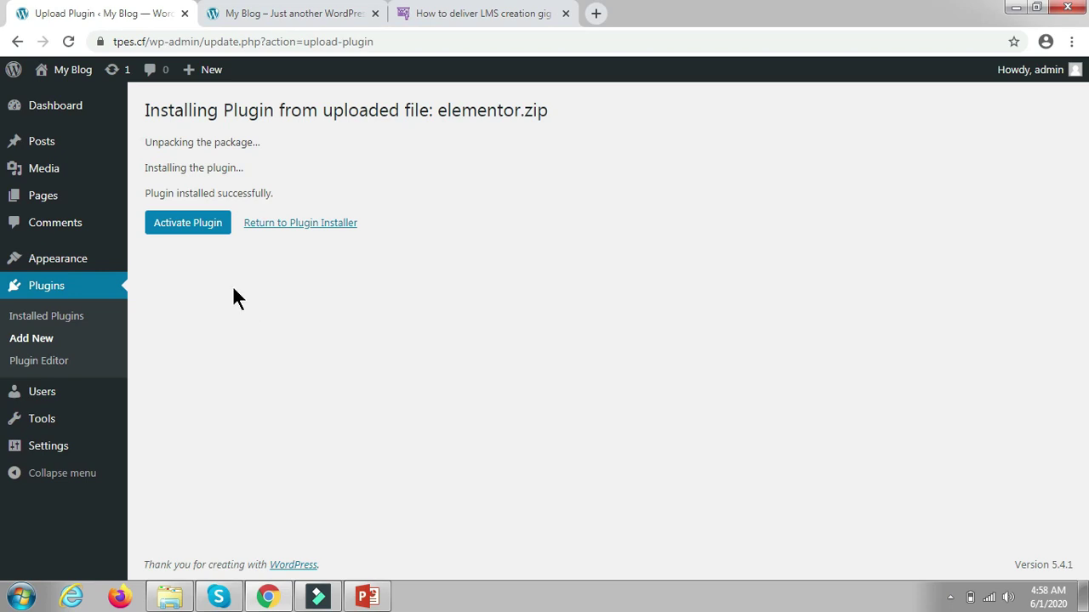
left_click(190, 227)
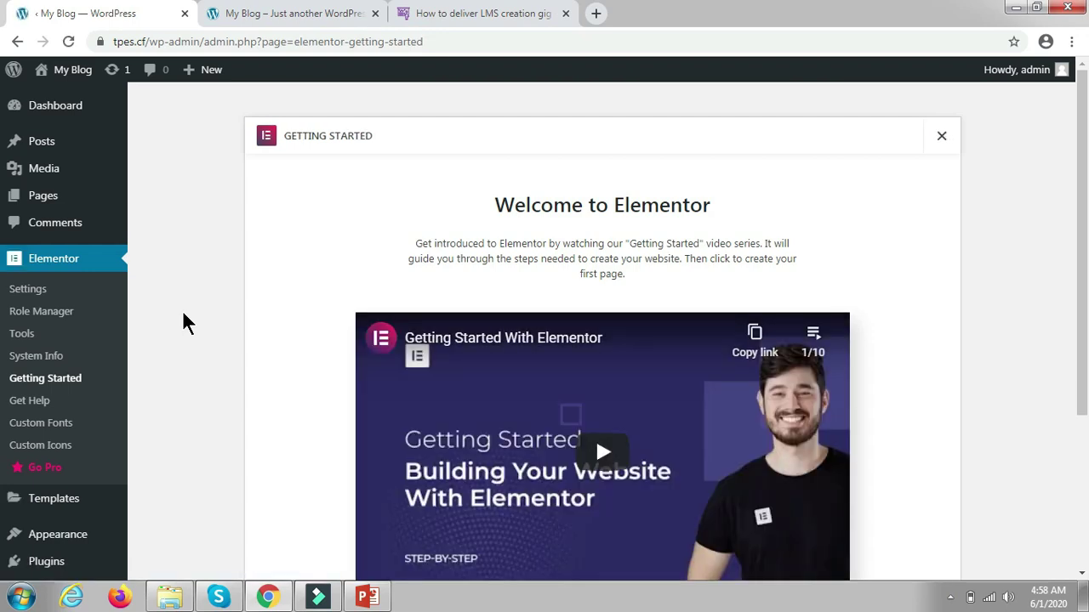
Add another plugin by installing the learndash-lms316 archive from the Plugins folder and activate it
scroll(136, 393, "down", 2)
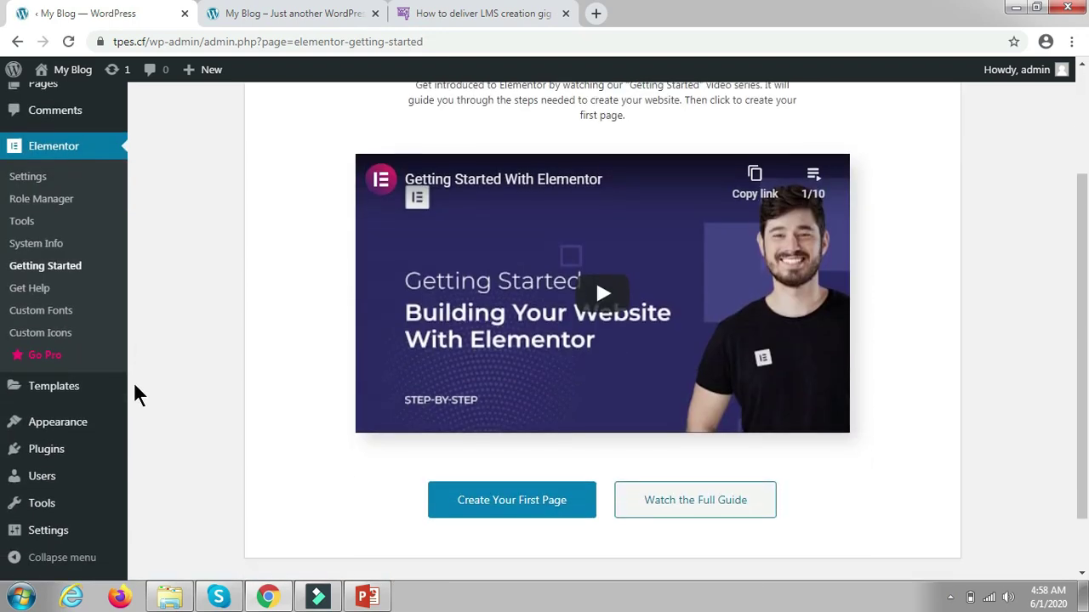
mouse_move(83, 461)
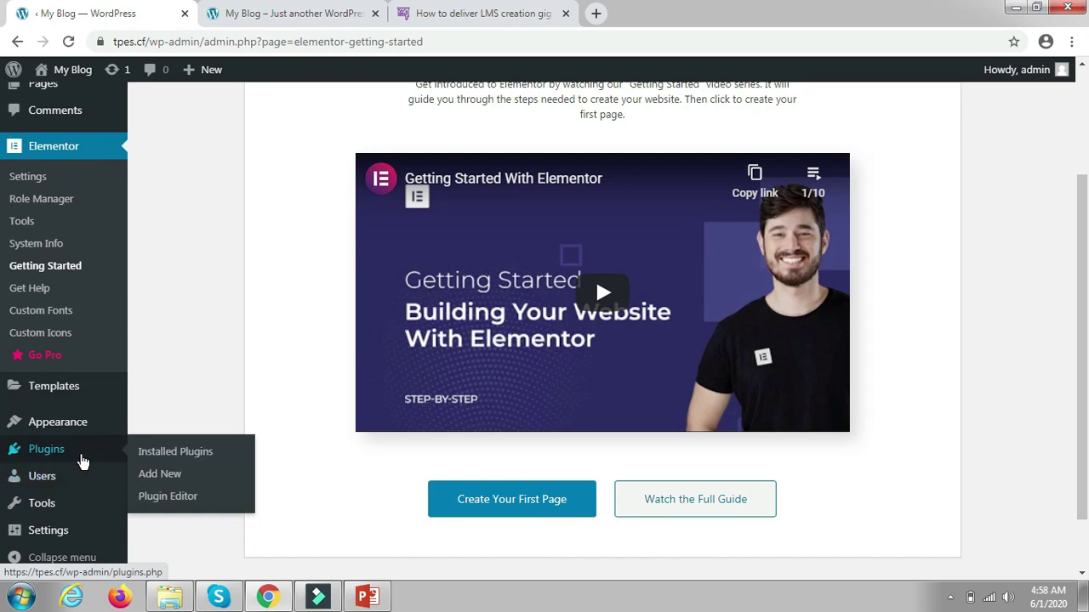
left_click(155, 476)
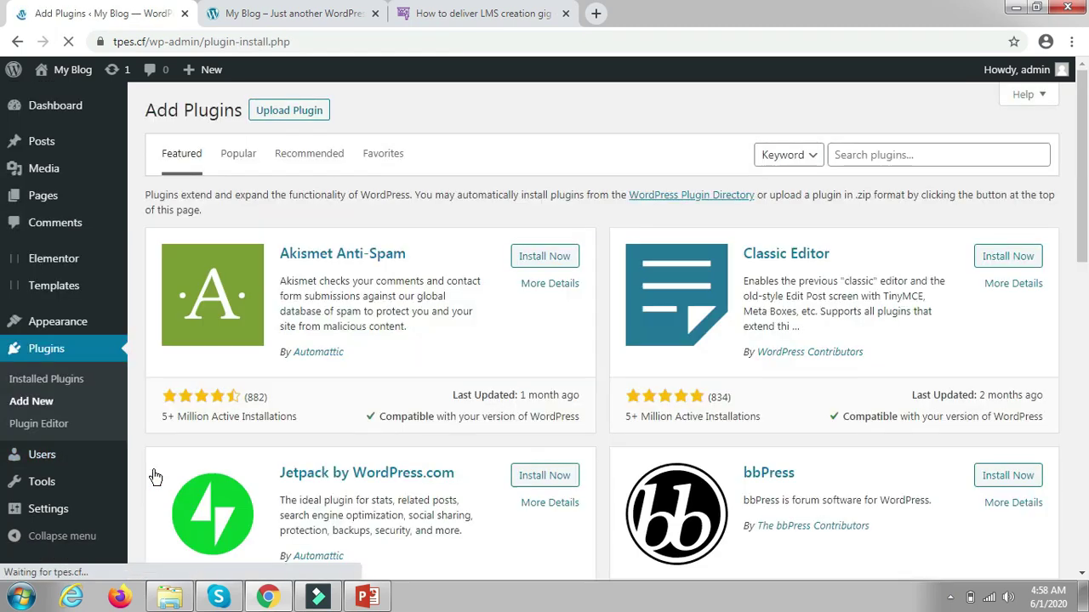
left_click(303, 116)
left_click(469, 255)
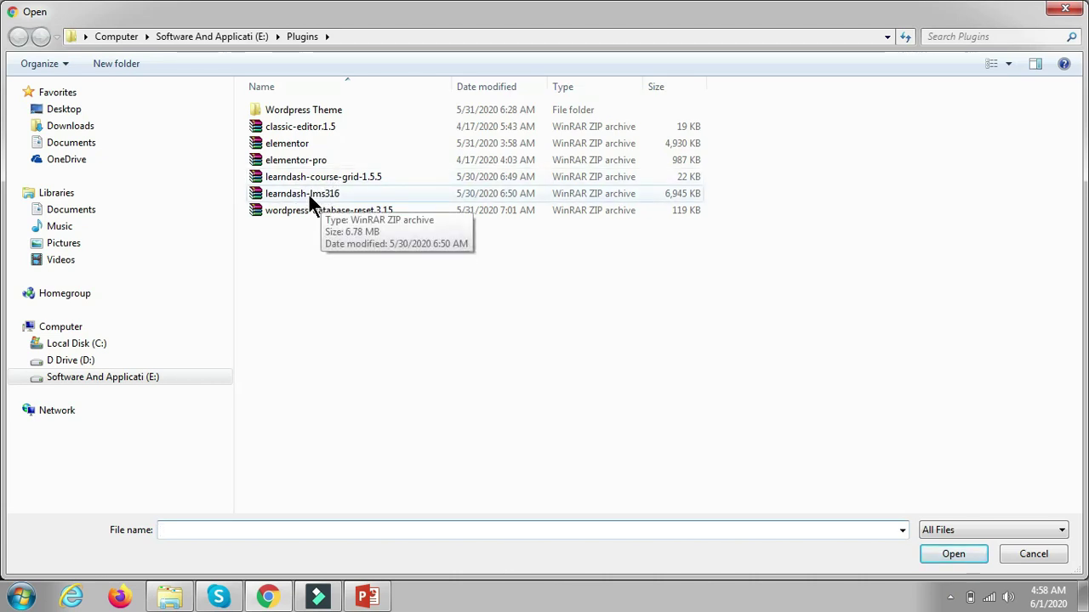
left_click(310, 197)
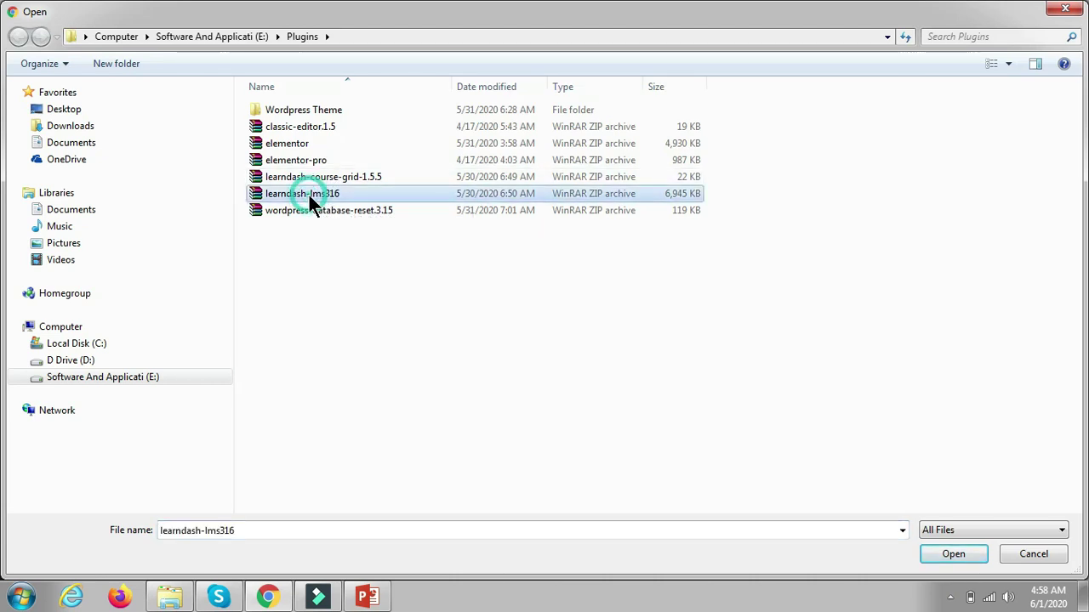
left_click(963, 559)
left_click(694, 259)
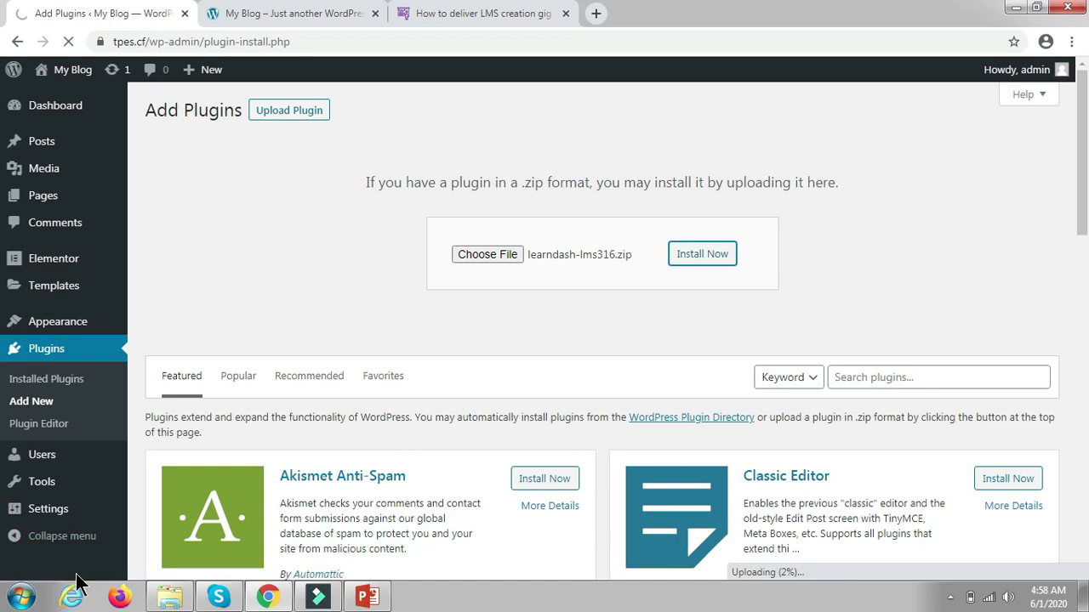
mouse_move(90, 522)
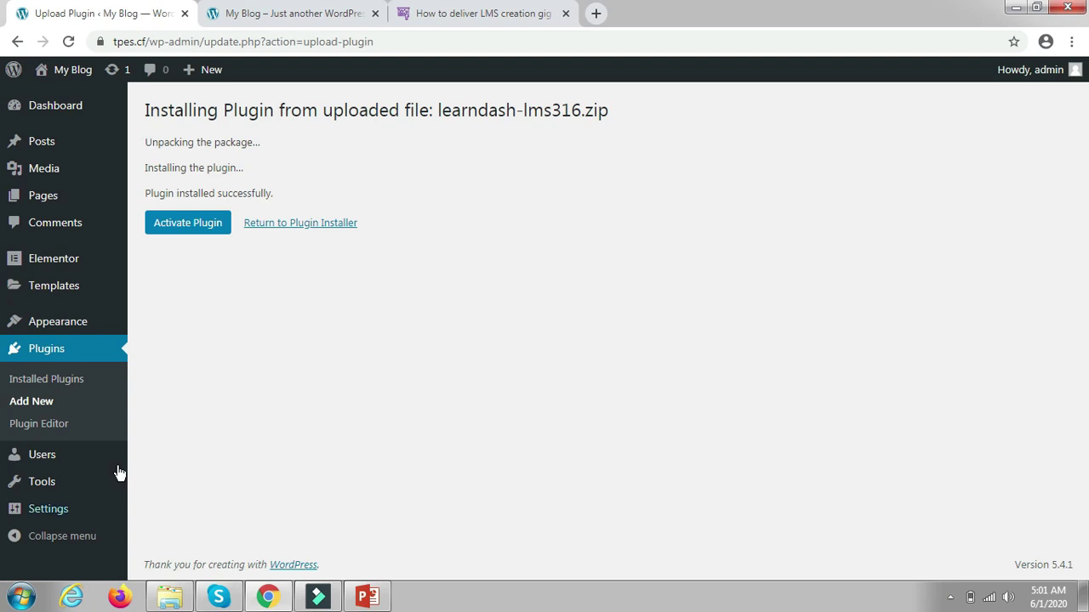
left_click(190, 227)
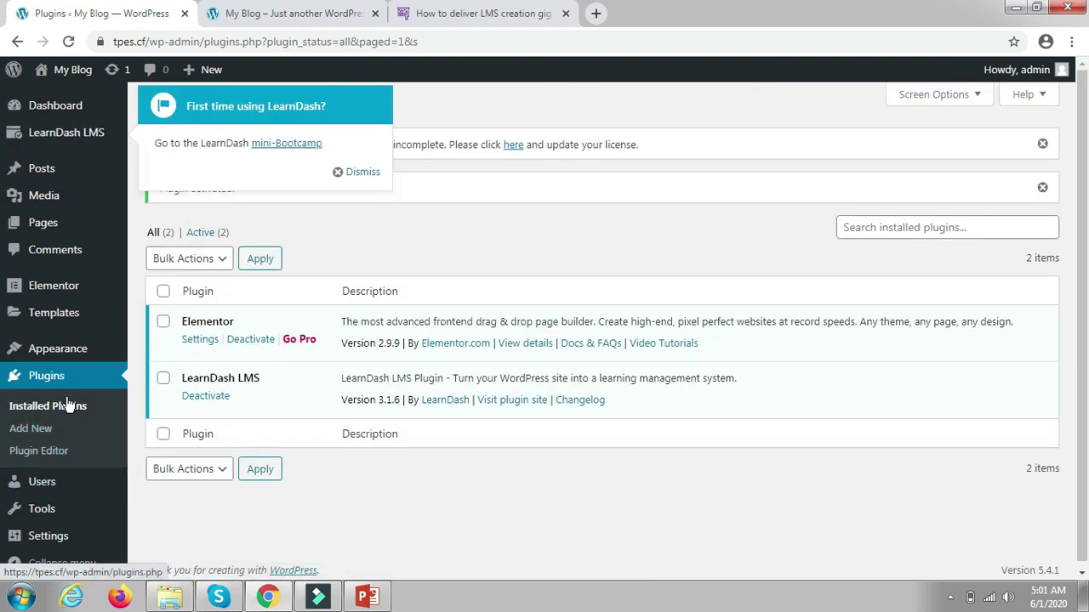
Dismiss the LearnDash first-time notice on the Add Plugins page, and install and activate the plugin from the learndash-course-grid-1.5.5 archive
left_click(45, 429)
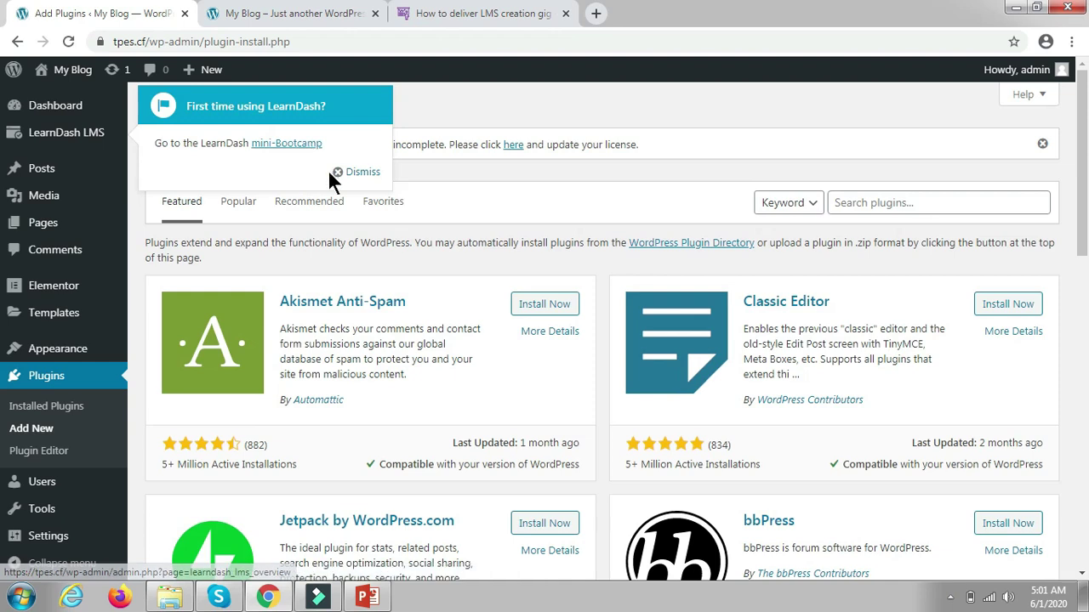
left_click(358, 172)
left_click(289, 112)
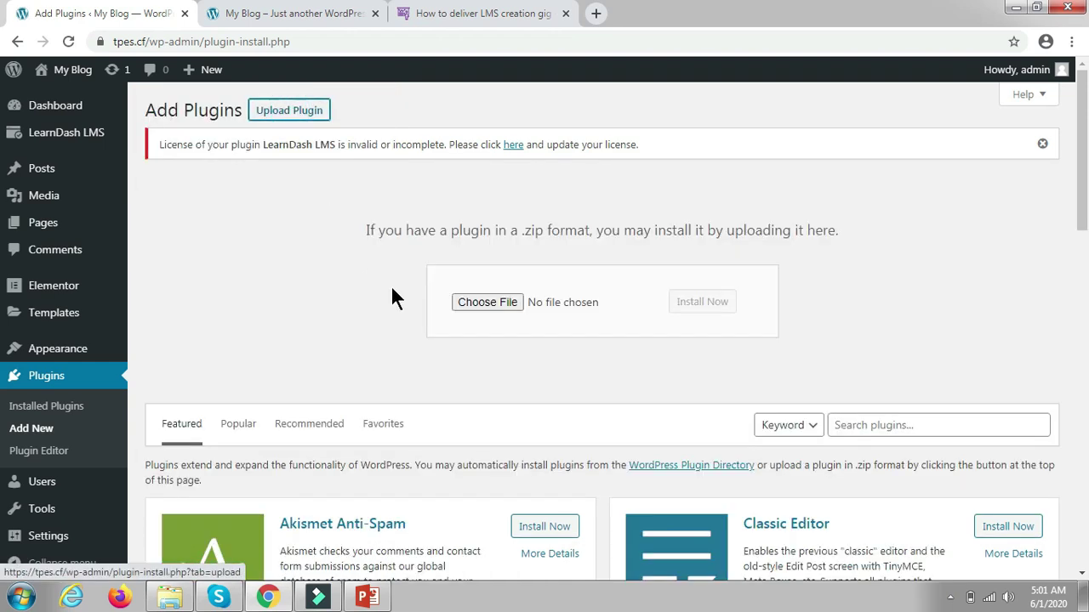
left_click(466, 302)
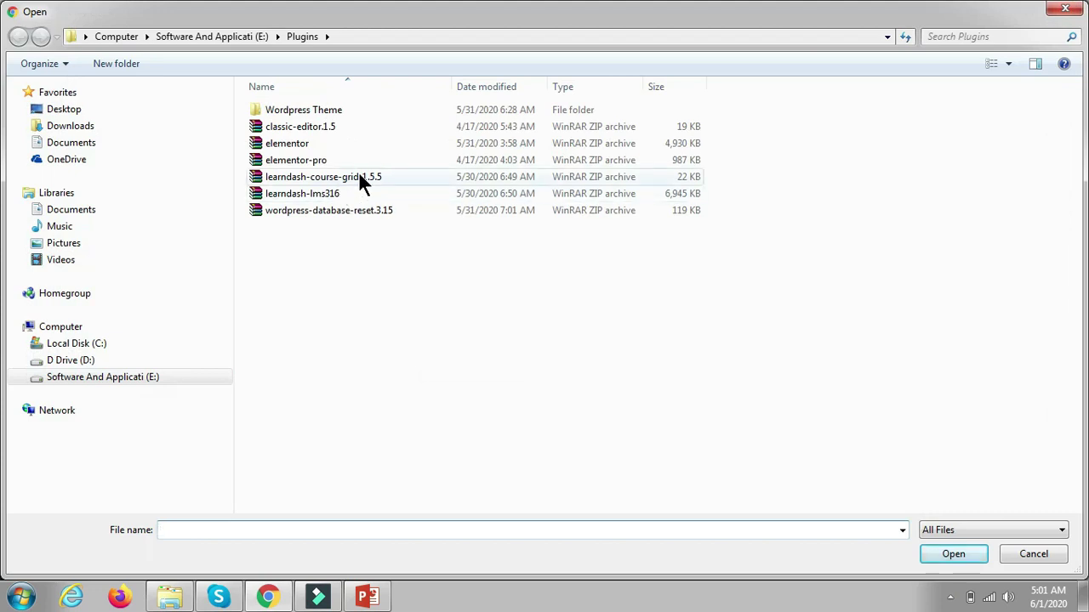
left_click(359, 180)
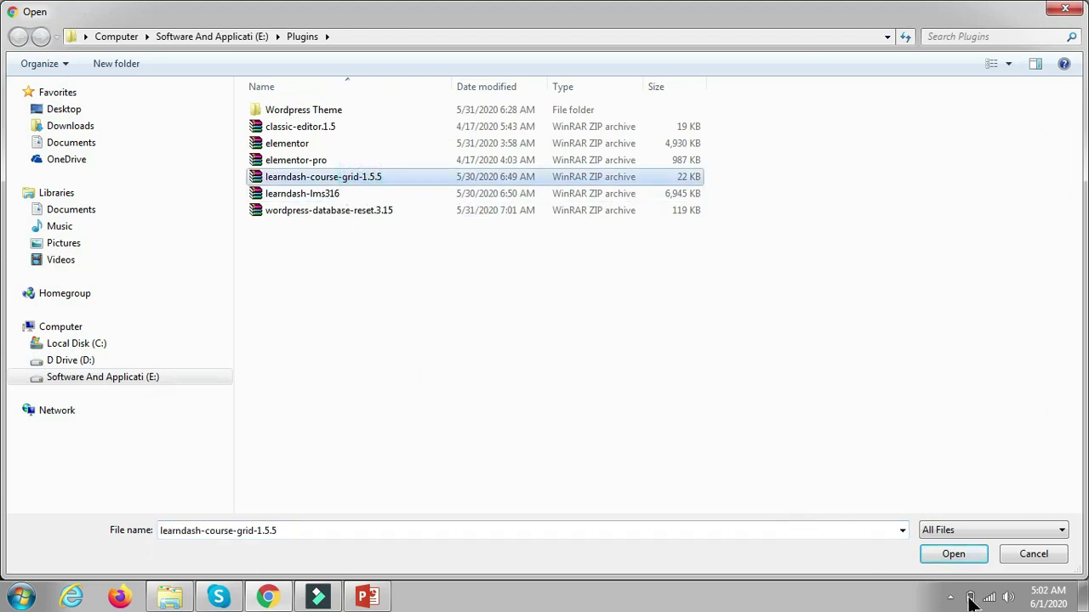
left_click(952, 555)
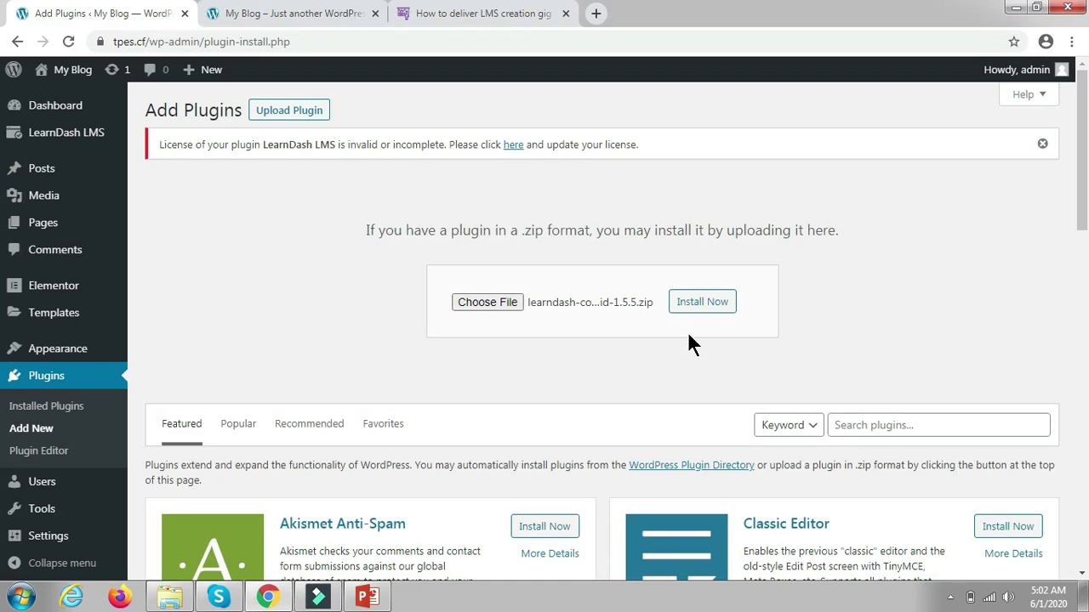
left_click(702, 305)
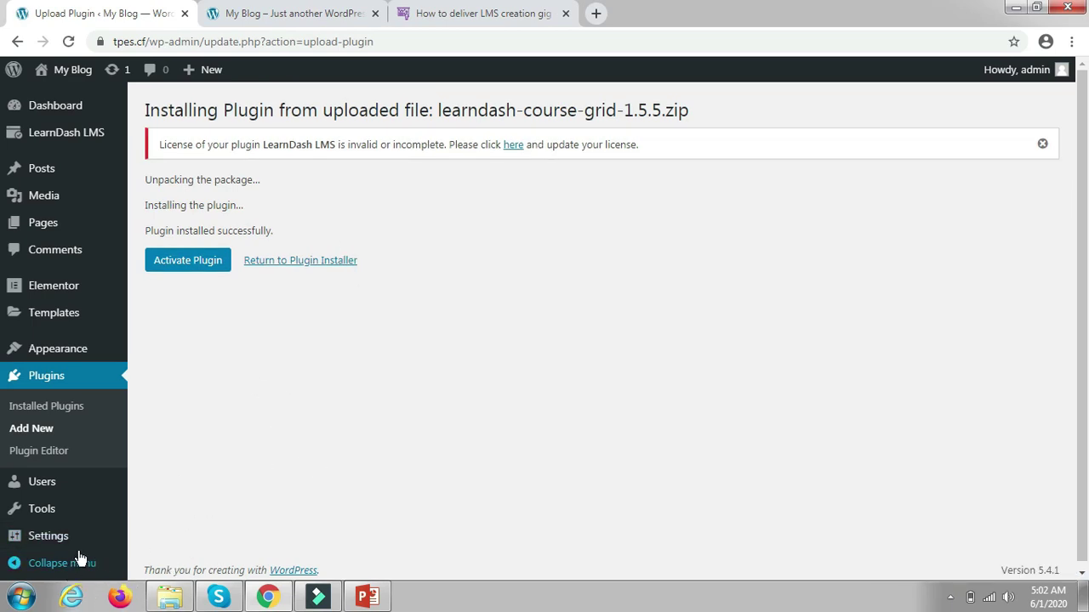
left_click(181, 266)
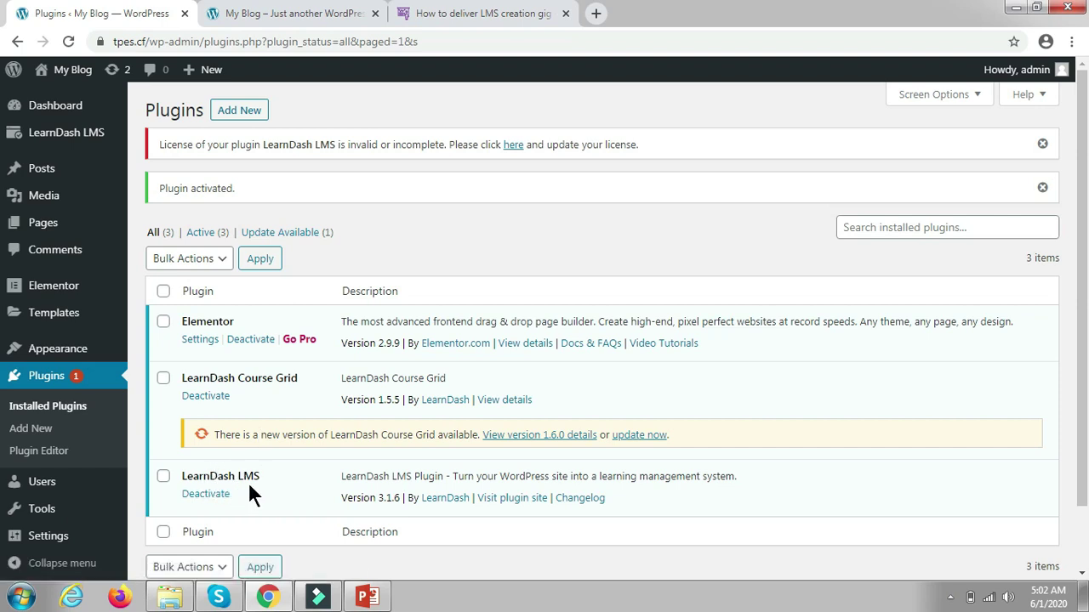
Check the plugin list on the CourseWalls topic page, and install and activate the astra-sites archive from the Wordpress Theme folder inside Plugins
left_click(463, 12)
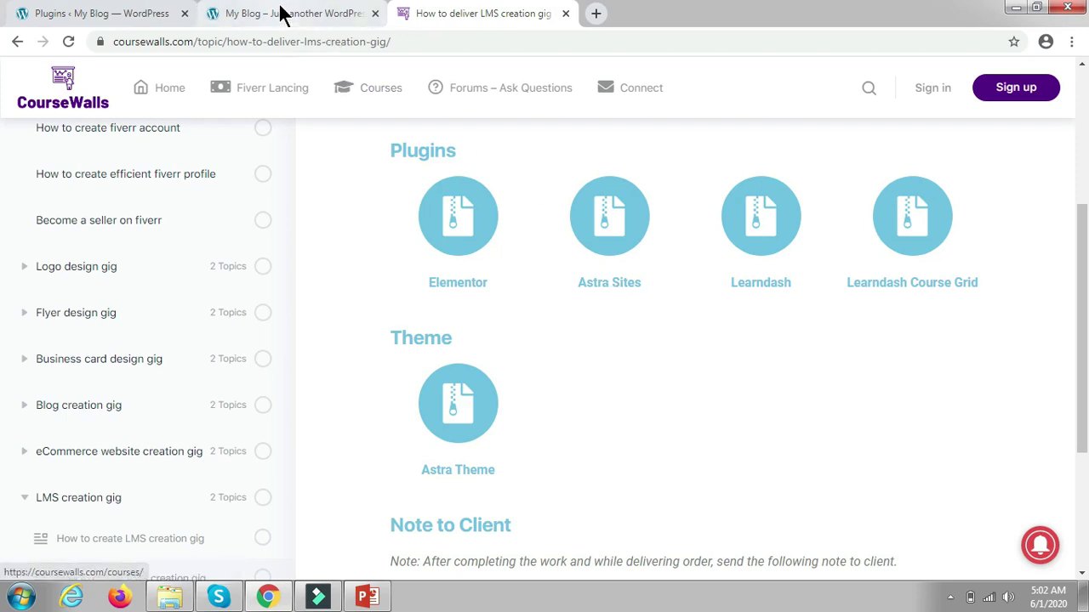
left_click(121, 12)
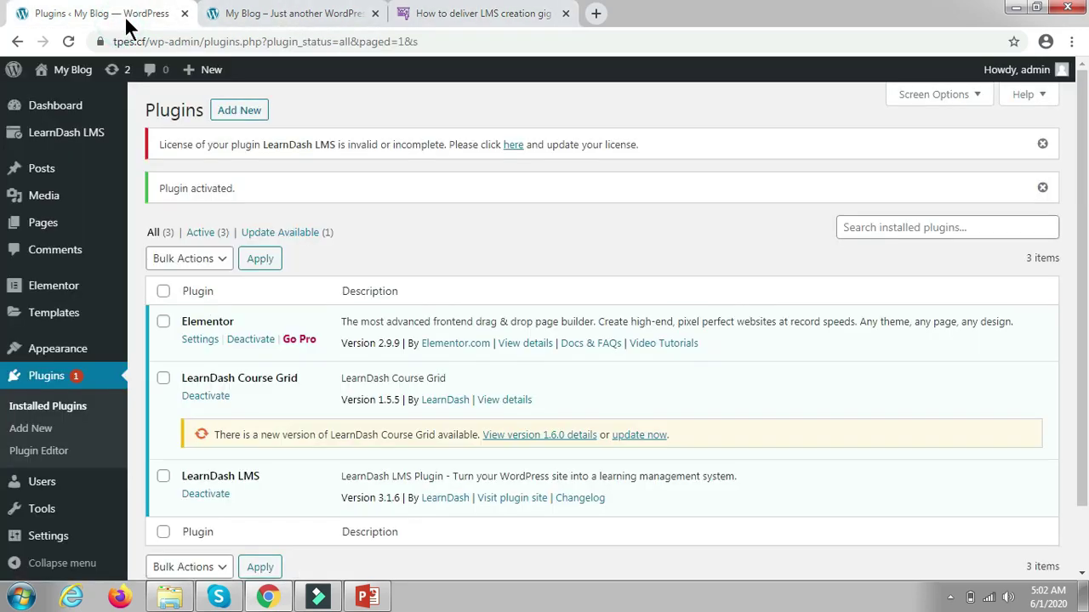
left_click(256, 115)
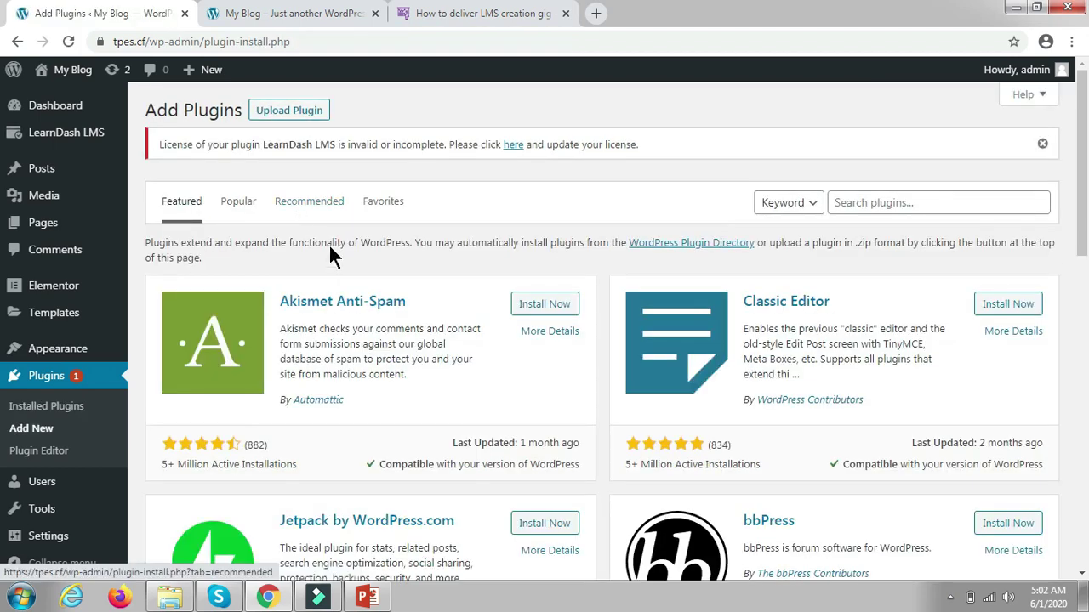
left_click(308, 117)
left_click(457, 303)
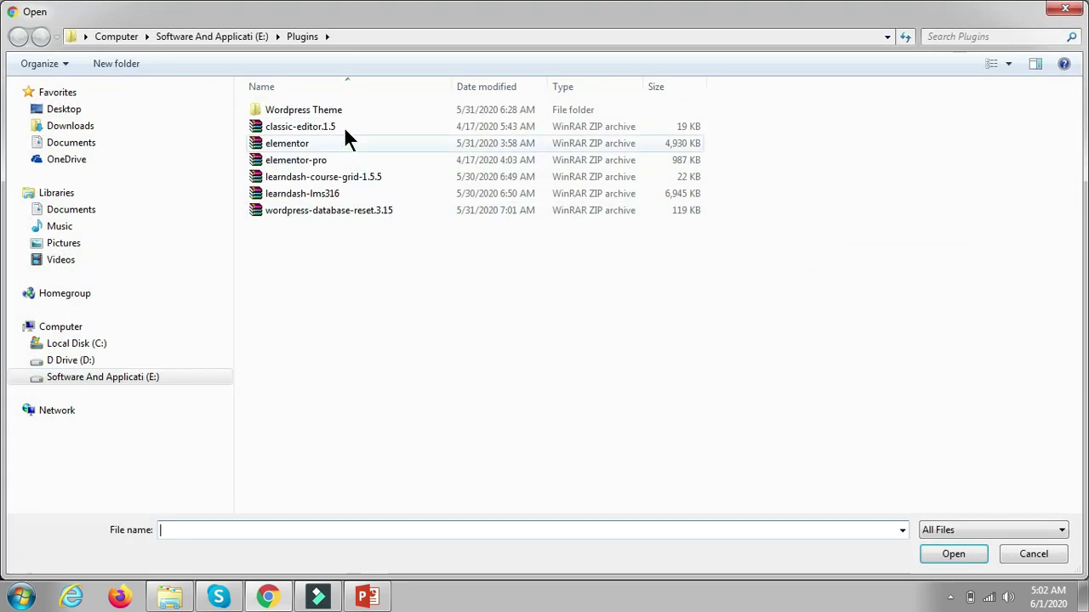
double_click(343, 110)
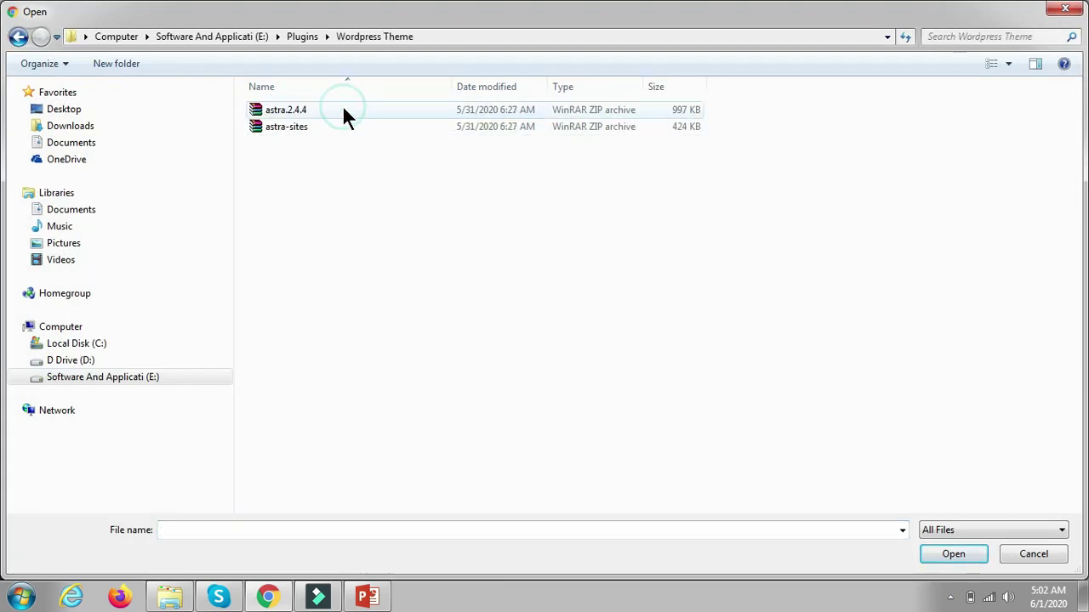
left_click(303, 127)
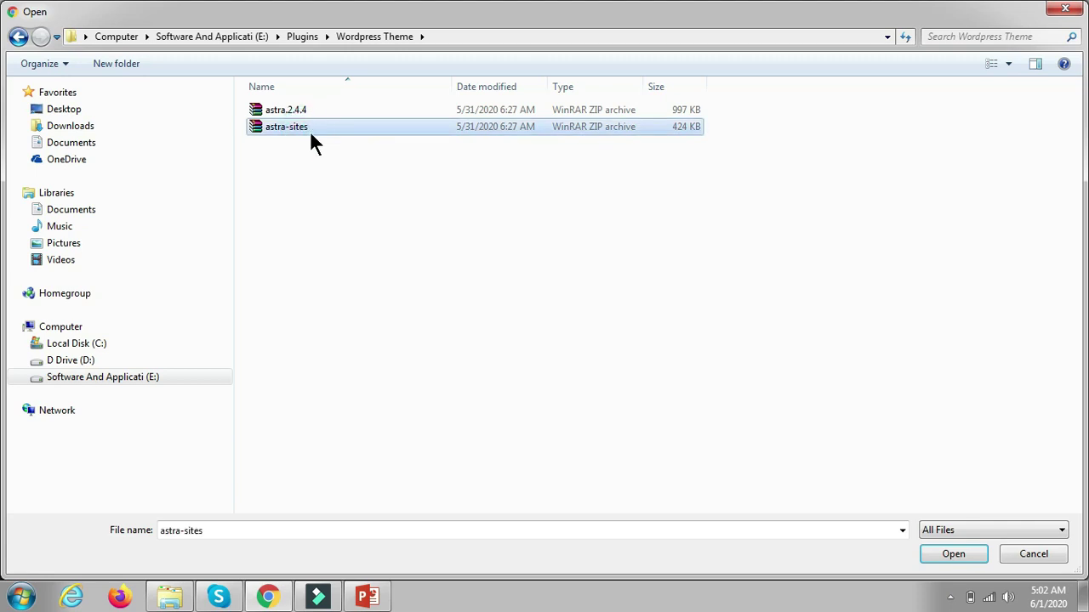
left_click(946, 555)
left_click(702, 306)
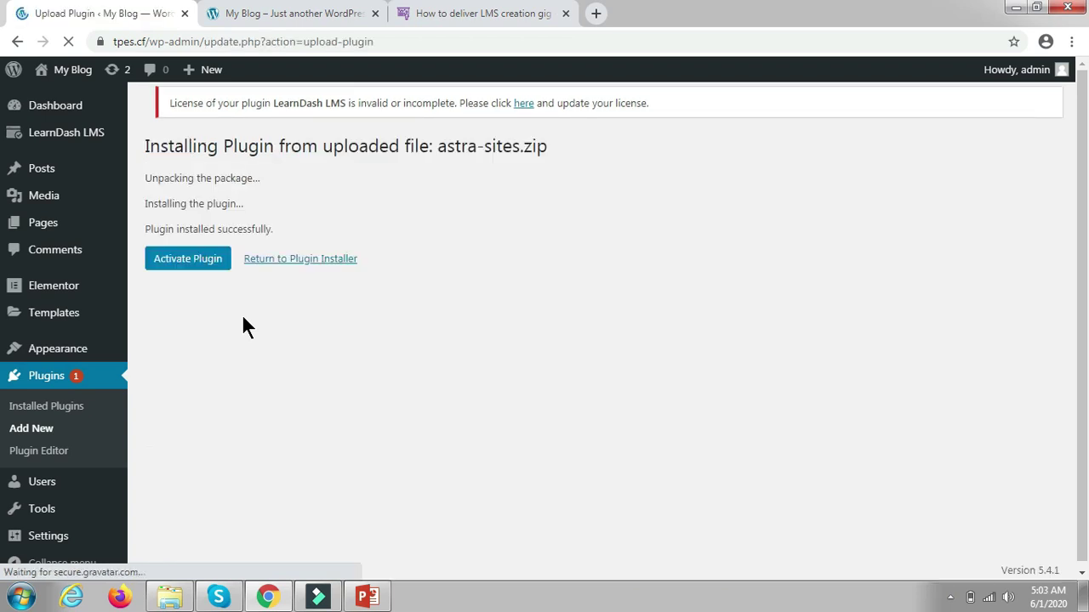
left_click(193, 263)
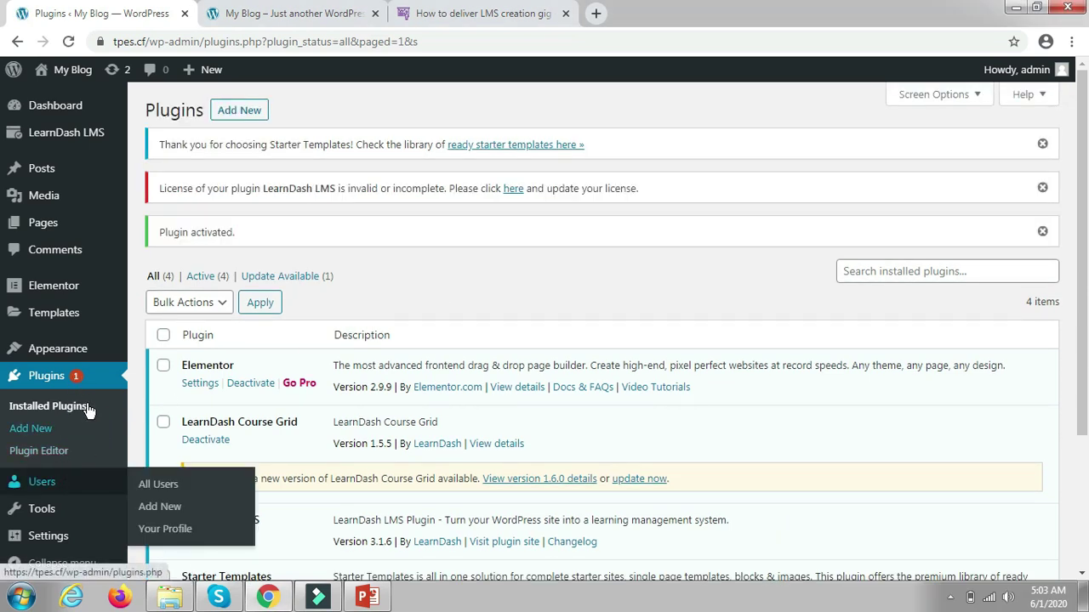
Open the Astra Starter Templates library, filter it to free templates and open the LearnDash Academy template
mouse_move(88, 358)
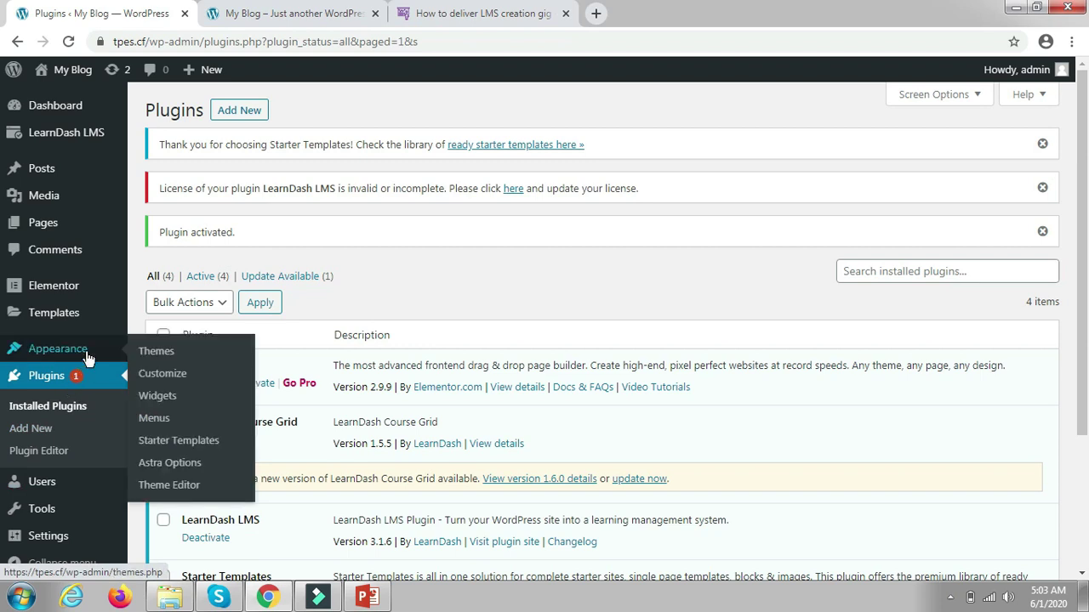
left_click(191, 445)
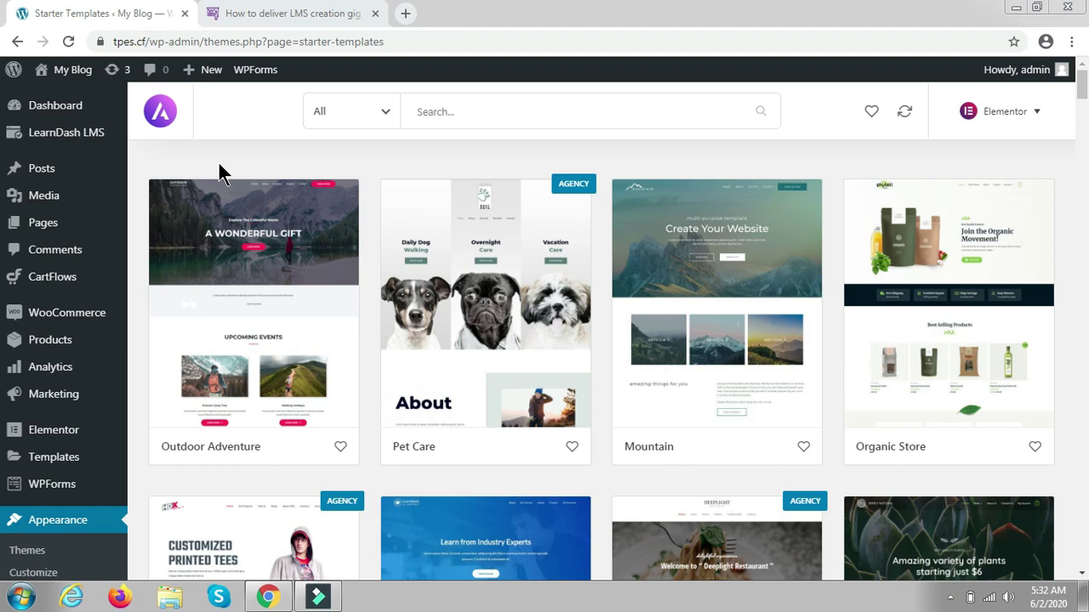
left_click(387, 117)
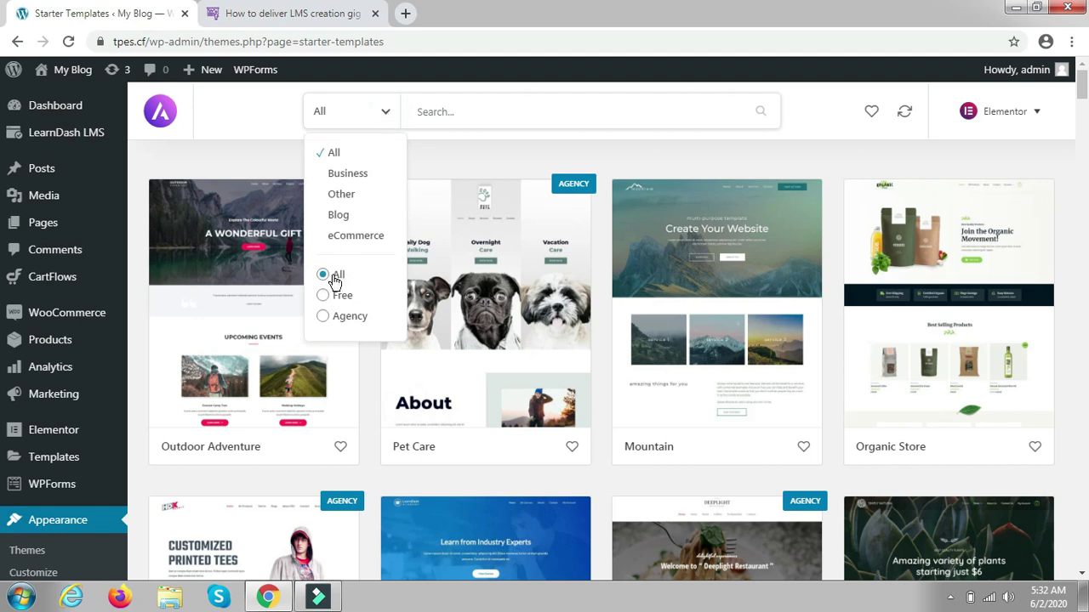
left_click(322, 297)
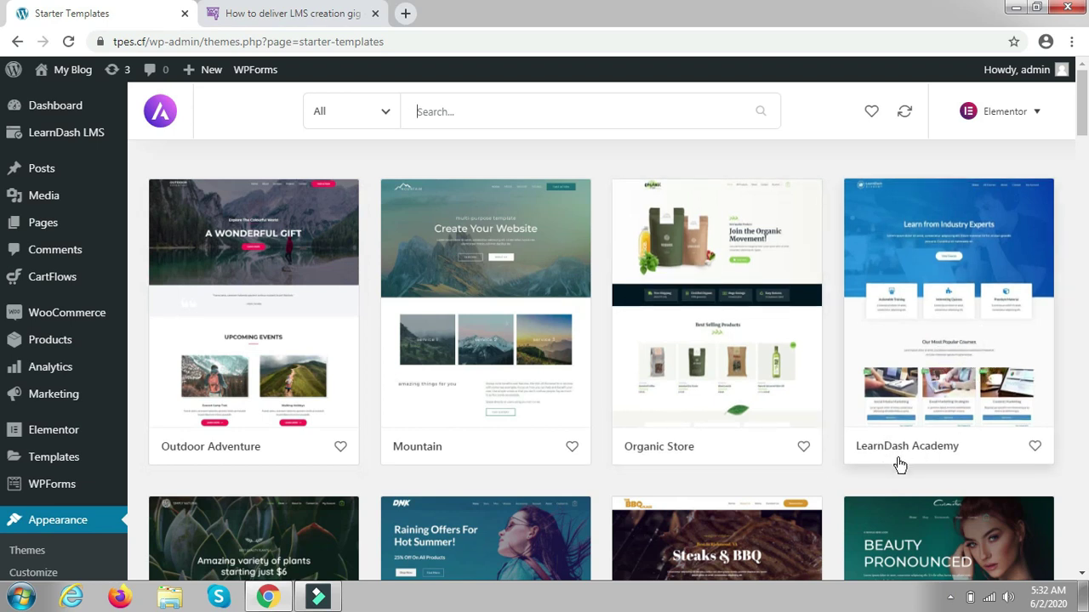
left_click(943, 352)
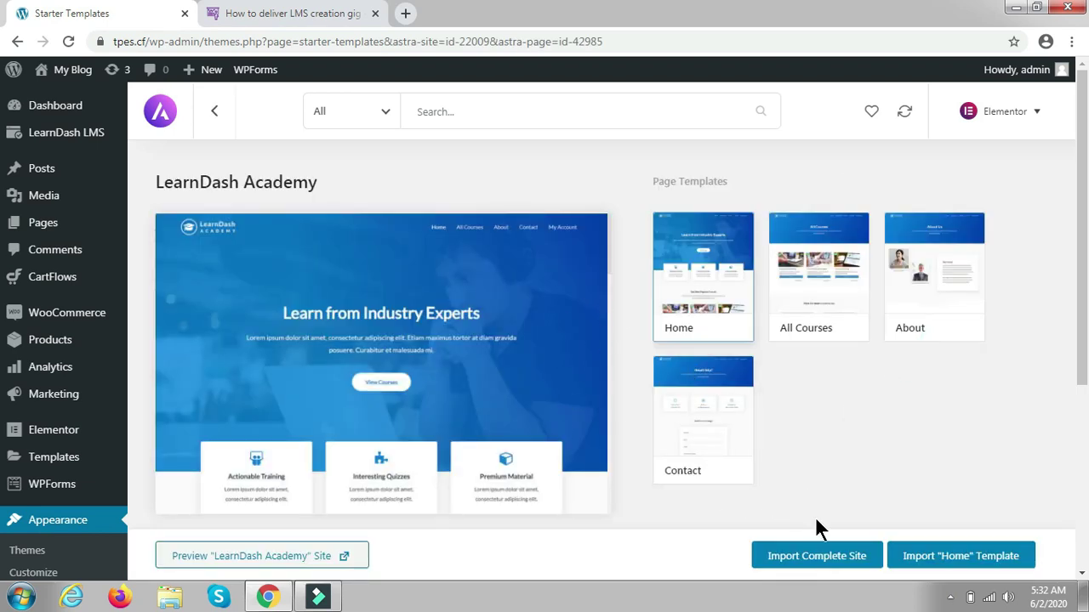
Import the complete LearnDash Academy site with the default import options, skipping the plugin update and the LearnDash WooCommerce Integration plugin
left_click(807, 565)
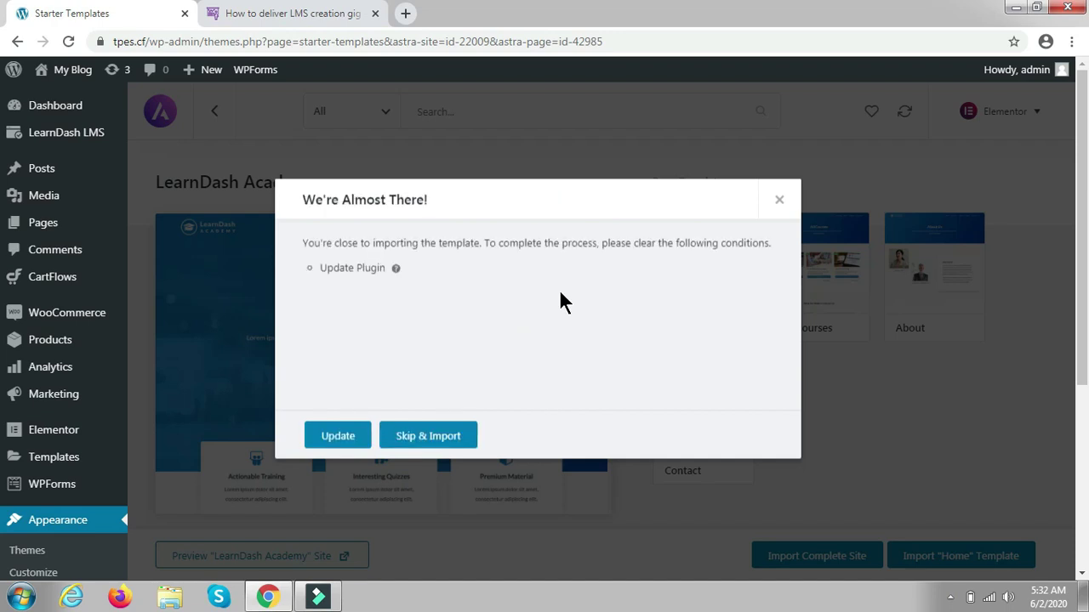
left_click(431, 441)
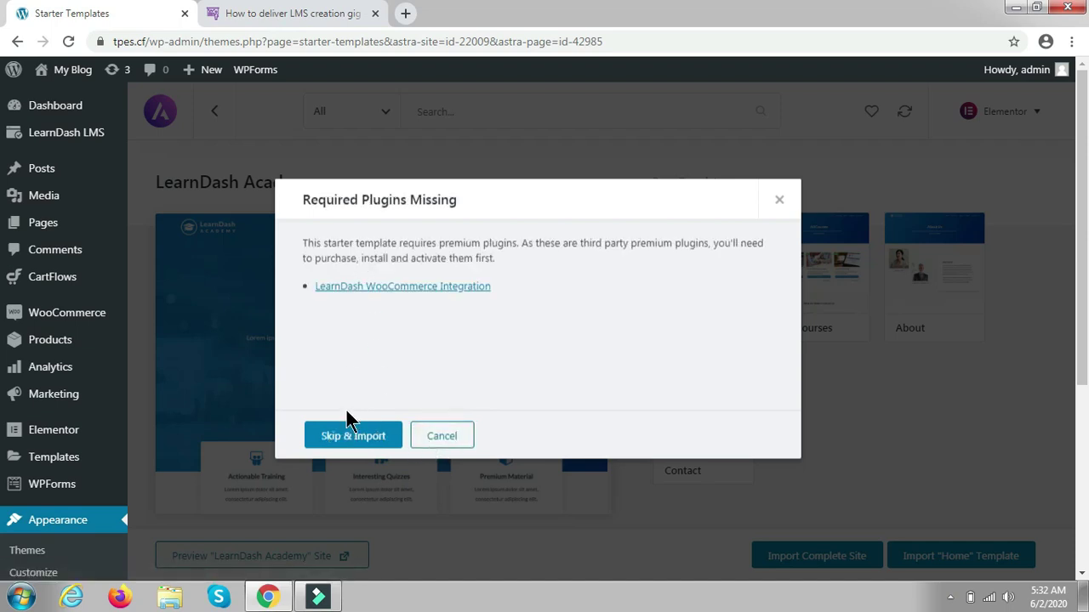
left_click(358, 437)
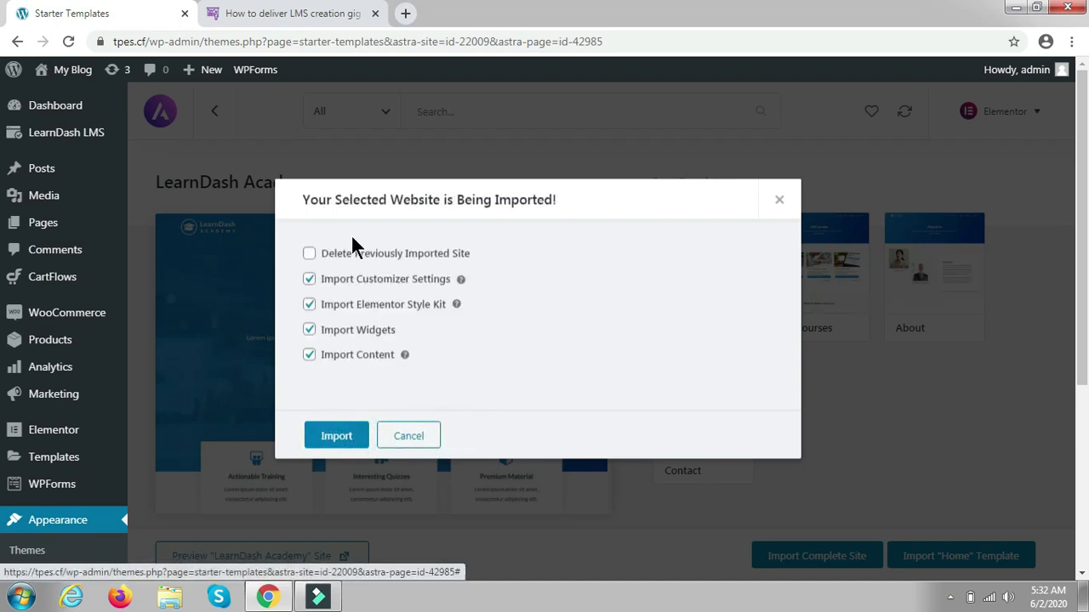
left_click(337, 437)
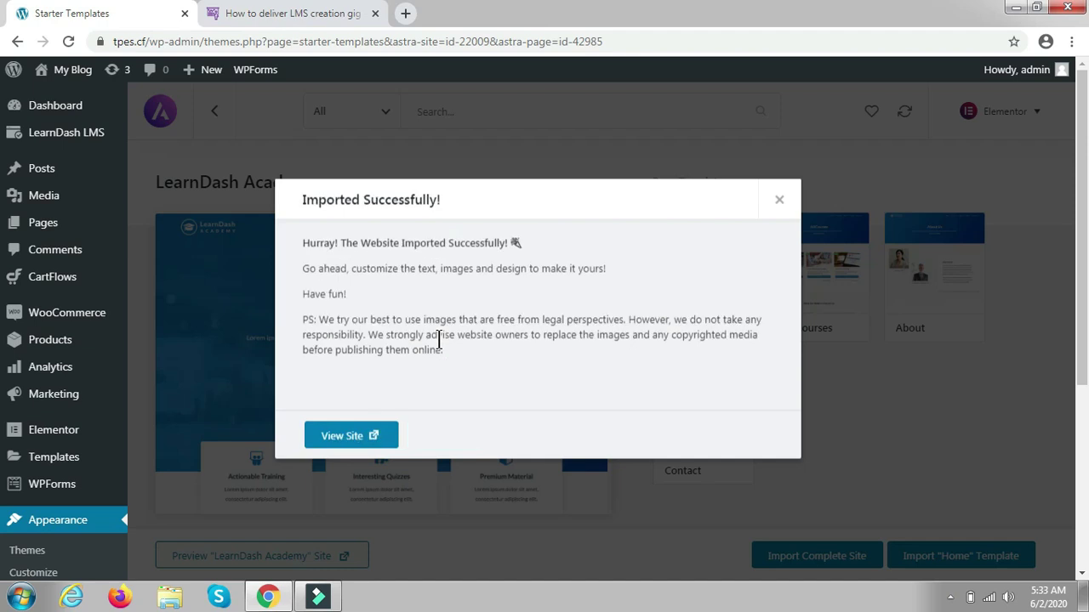
View the imported site and look through its home page from the header down to the student testimonials and back
left_click(368, 436)
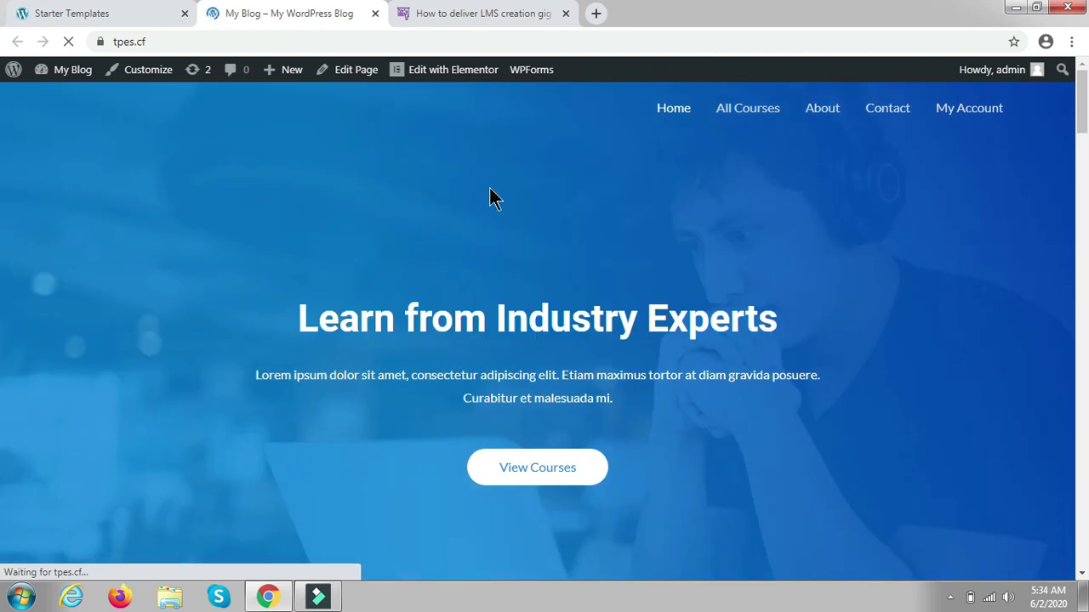
scroll(474, 221, "down", 5)
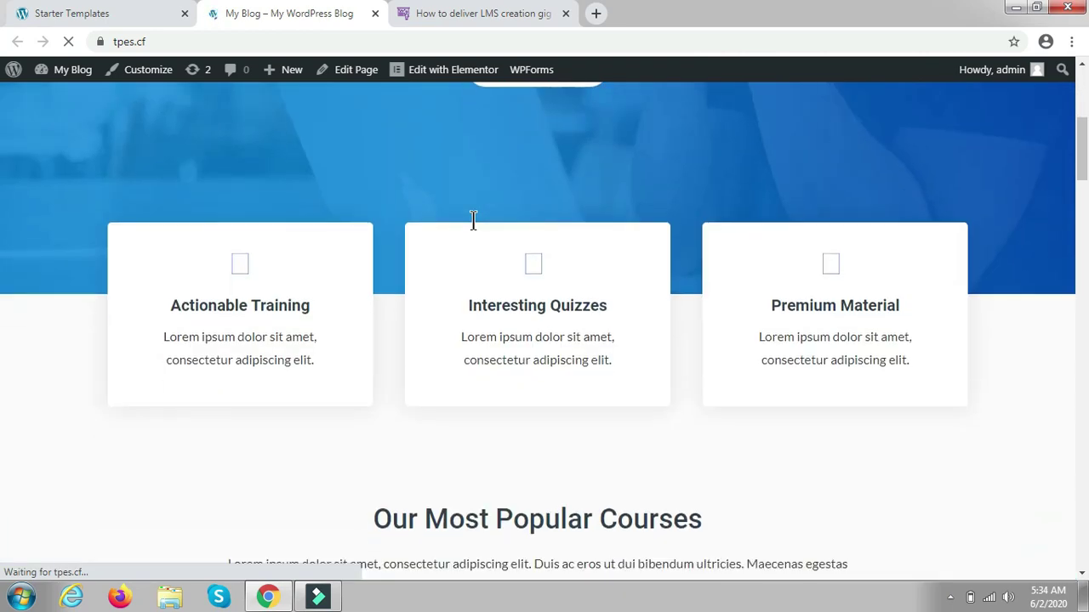
scroll(474, 220, "up", 4)
scroll(474, 229, "up", 1)
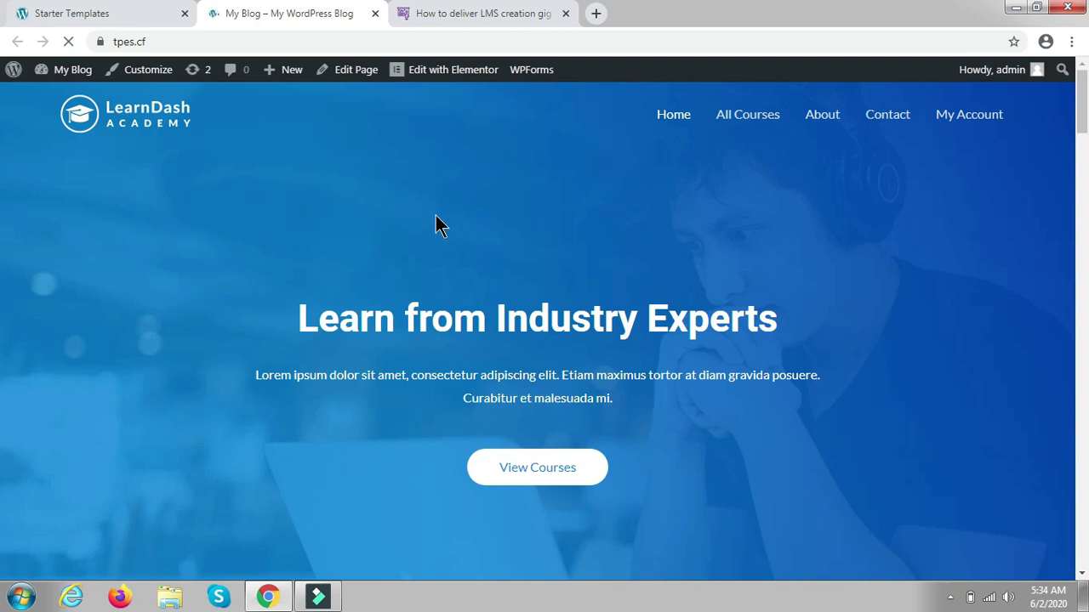
scroll(435, 216, "down", 8)
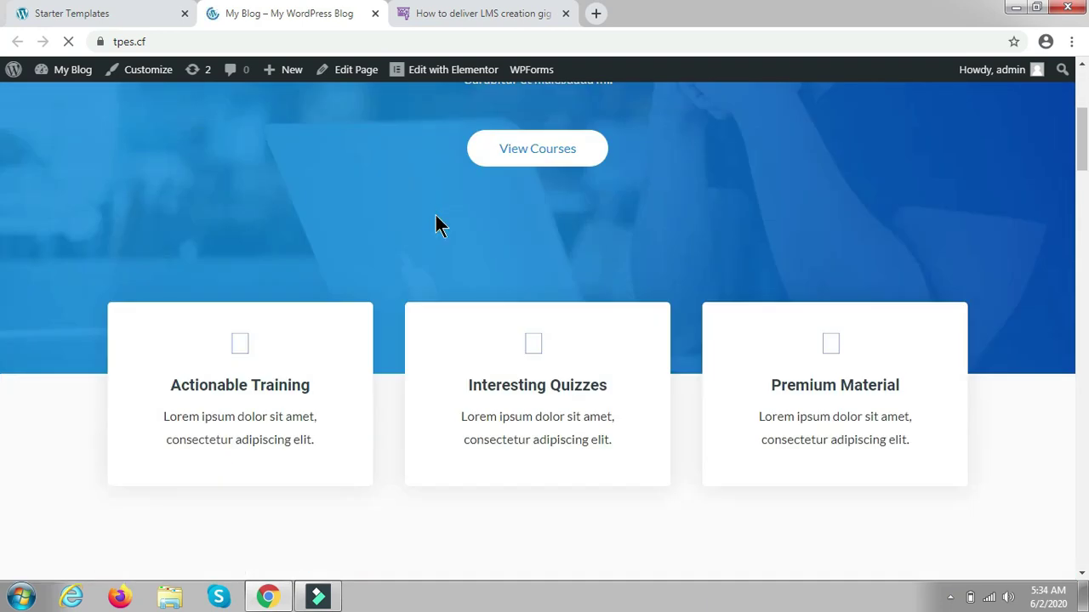
scroll(435, 218, "down", 12)
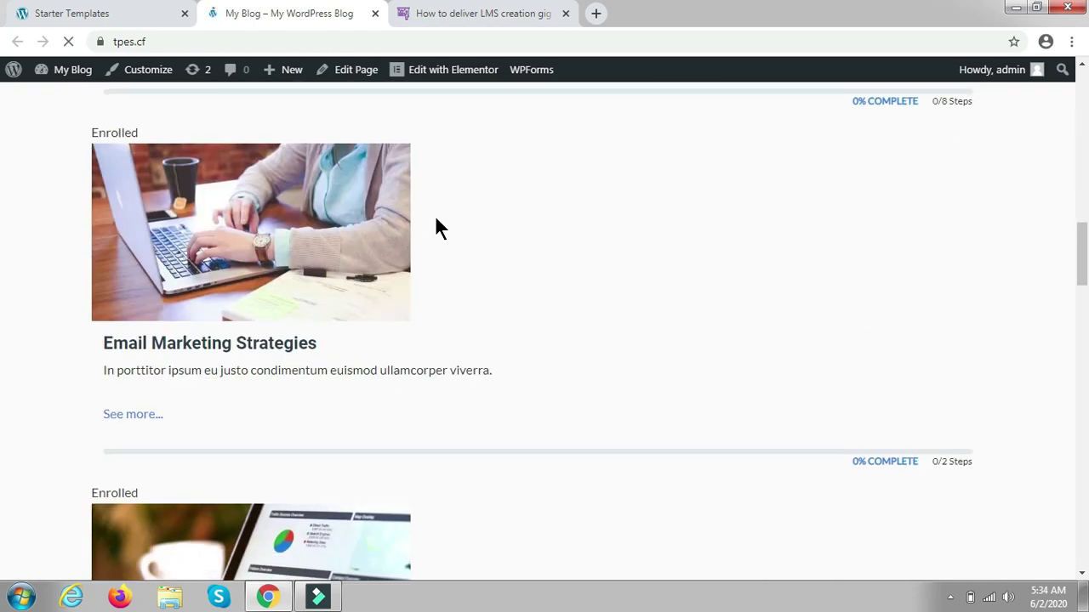
scroll(435, 228, "down", 15)
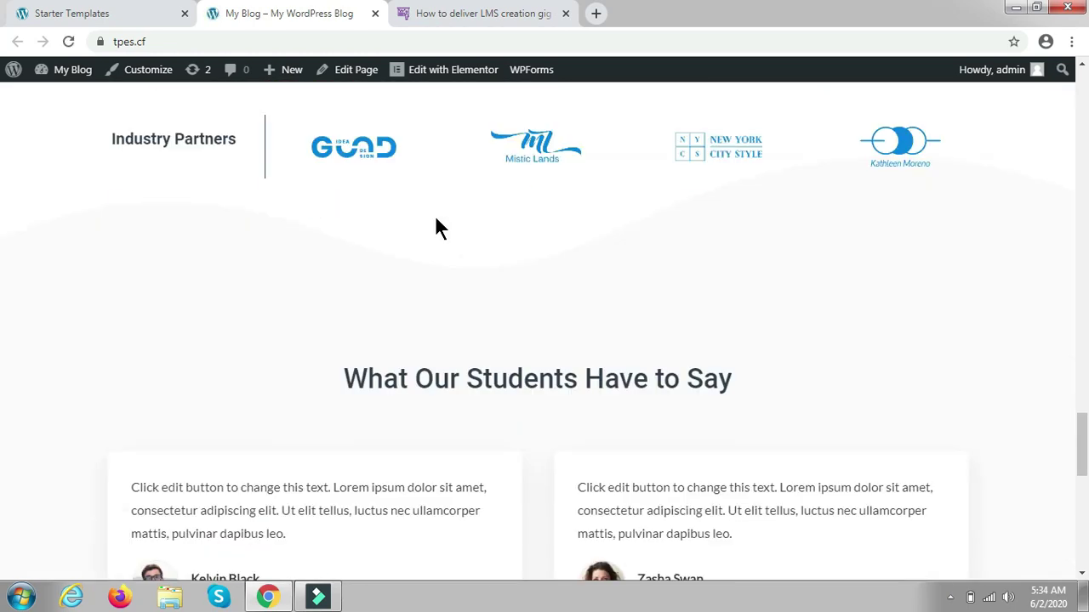
scroll(435, 228, "down", 8)
scroll(434, 228, "up", 12)
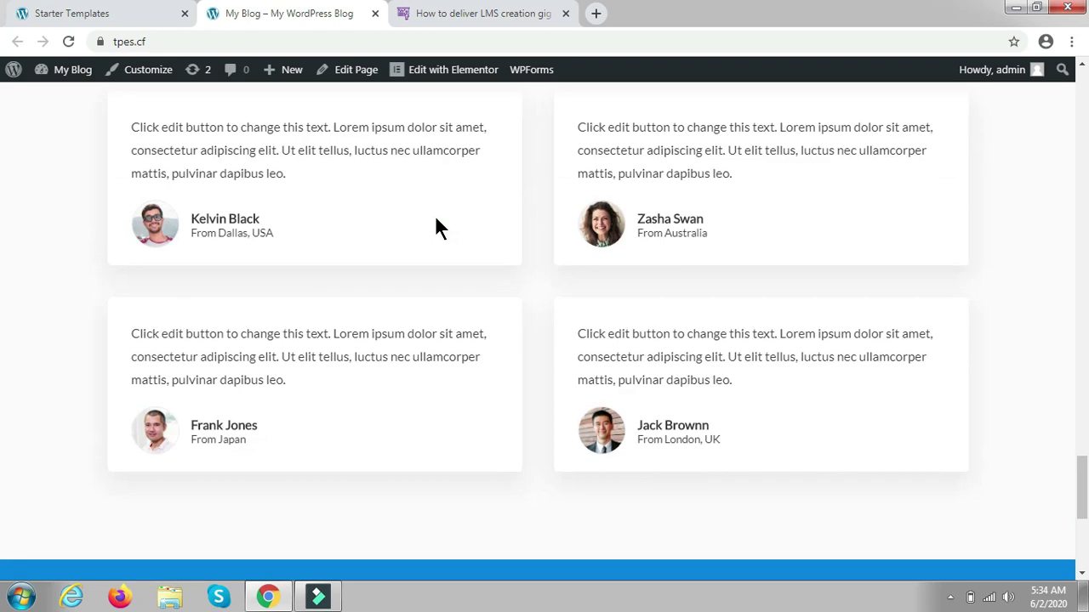
scroll(435, 228, "up", 15)
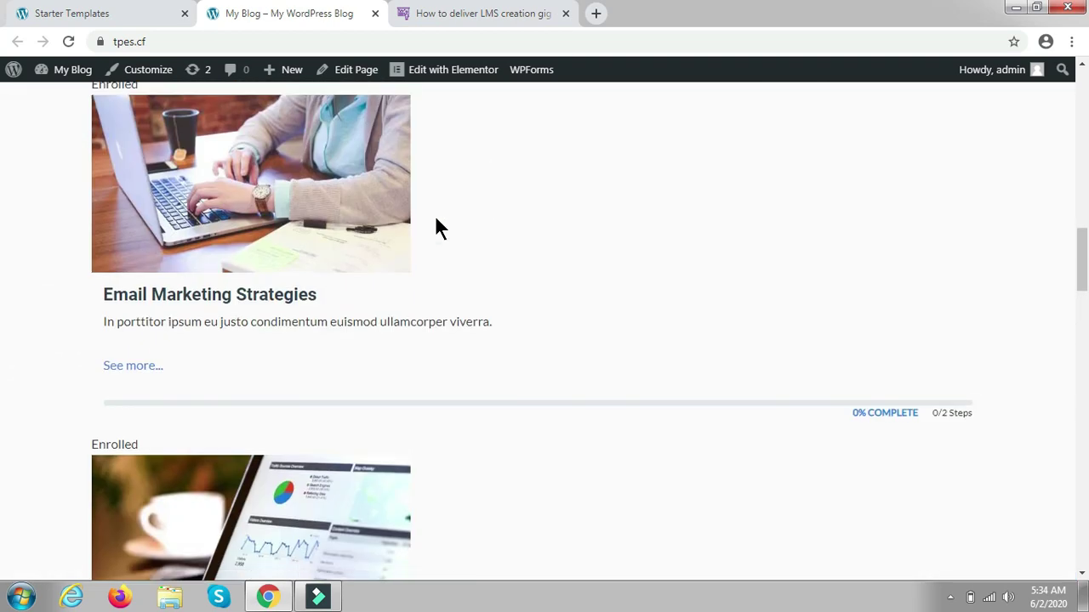
scroll(435, 220, "up", 15)
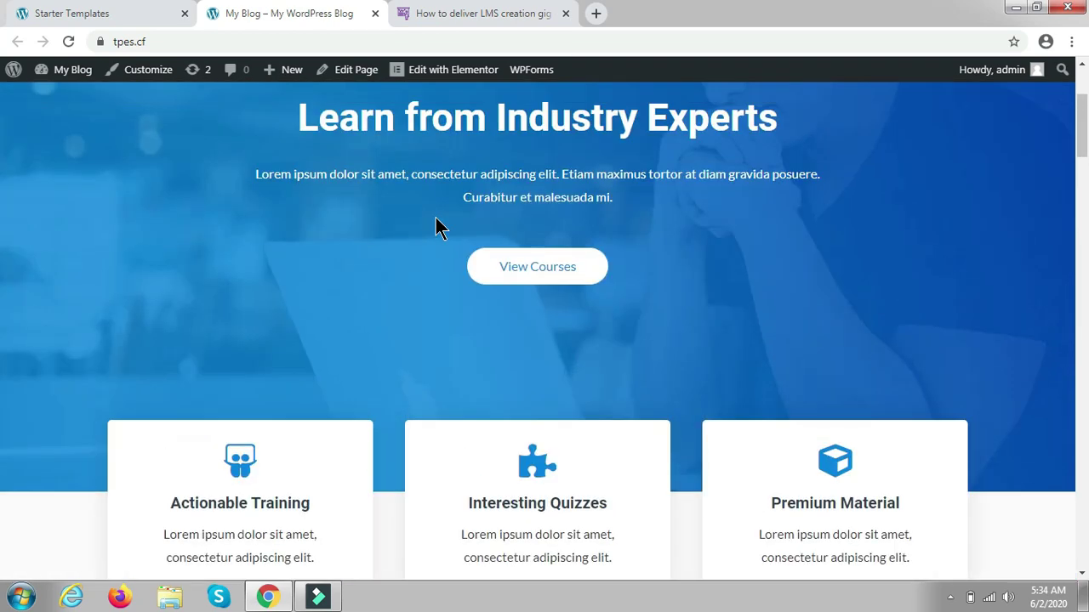
Examine the course listings in the Our Most Popular Courses section of the home page
scroll(435, 228, "down", 6)
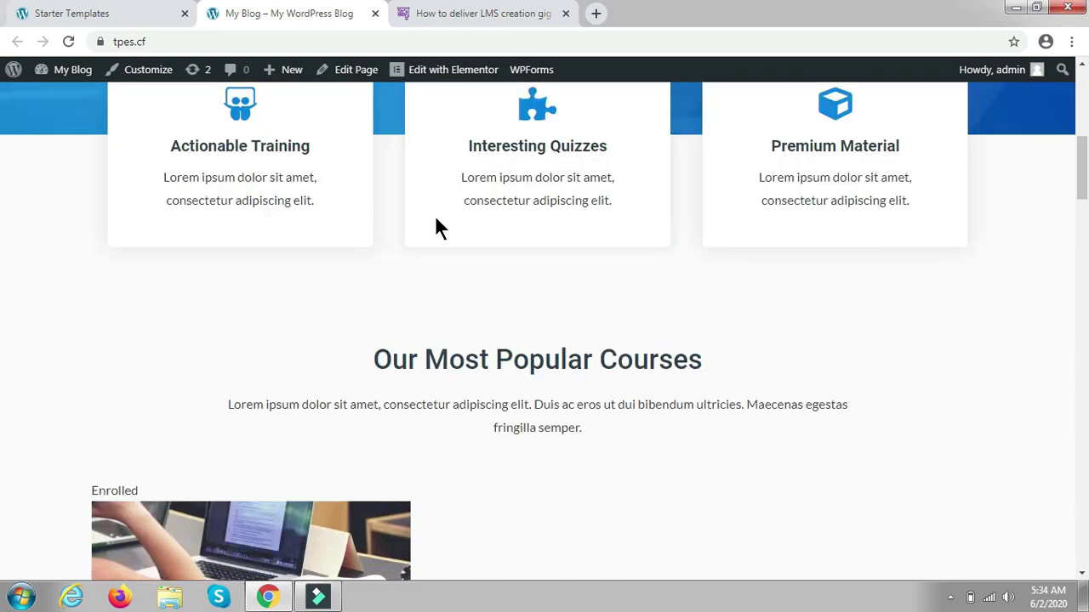
scroll(435, 227, "down", 1)
scroll(441, 407, "down", 2)
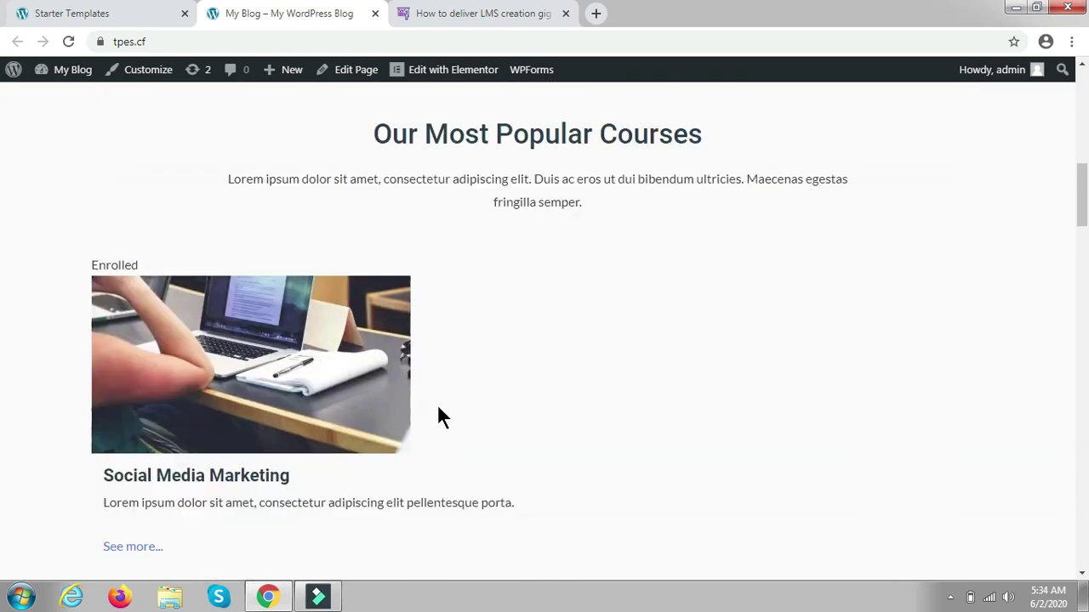
scroll(378, 316, "down", 1)
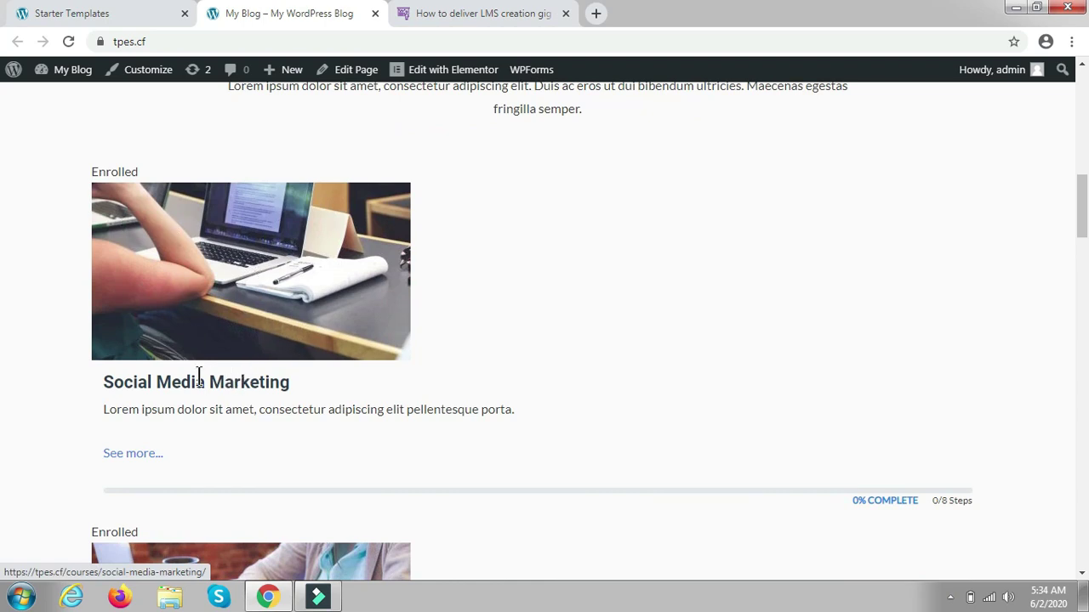
scroll(456, 211, "up", 2)
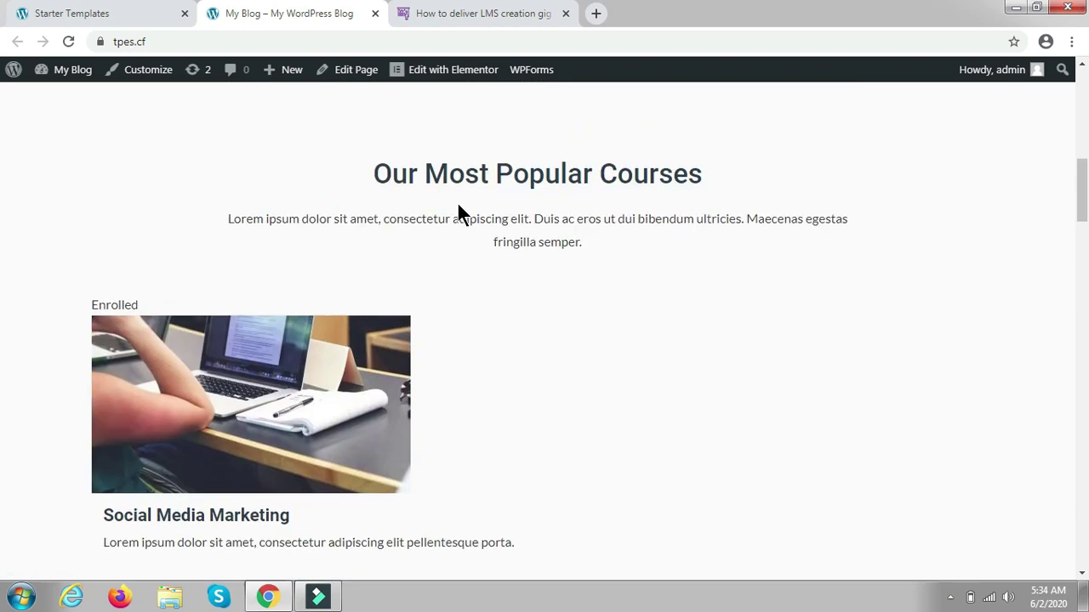
scroll(391, 311, "down", 18)
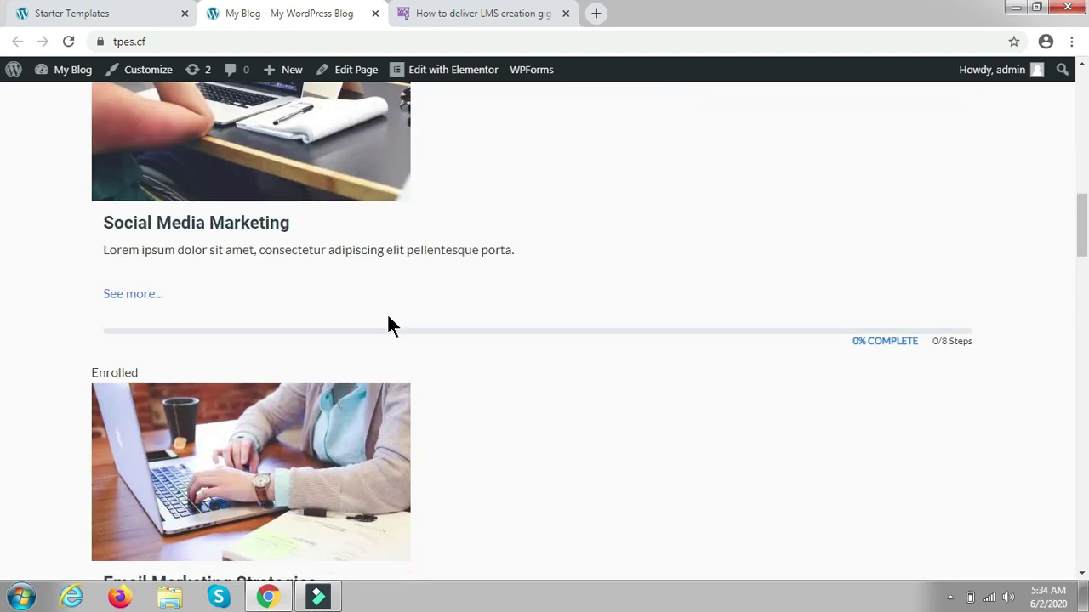
scroll(387, 319, "up", 16)
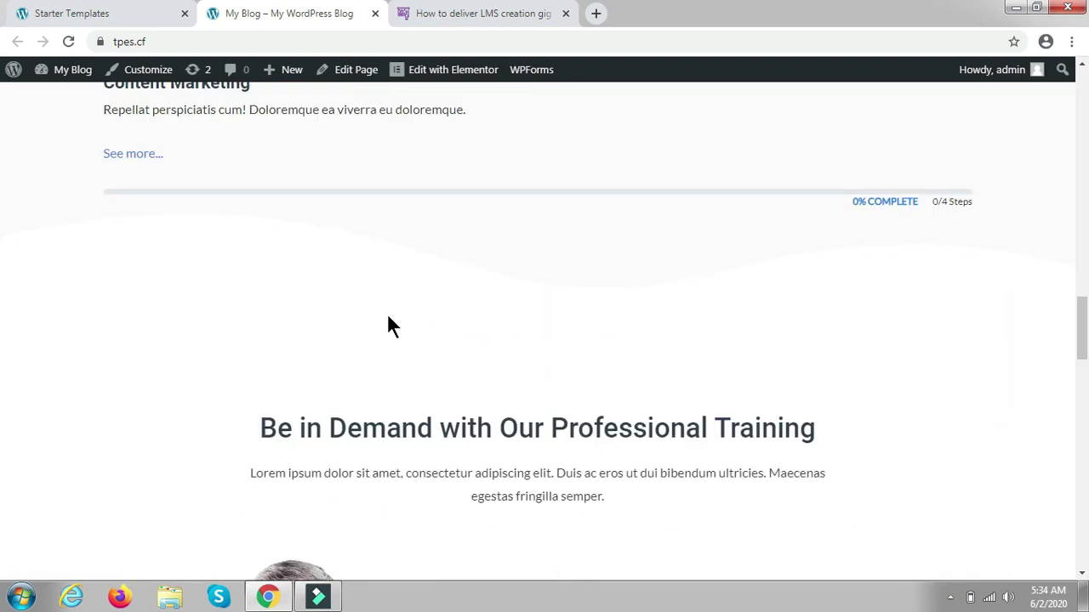
Open the home page for editing in Elementor and return to the Starter Templates page
mouse_move(452, 78)
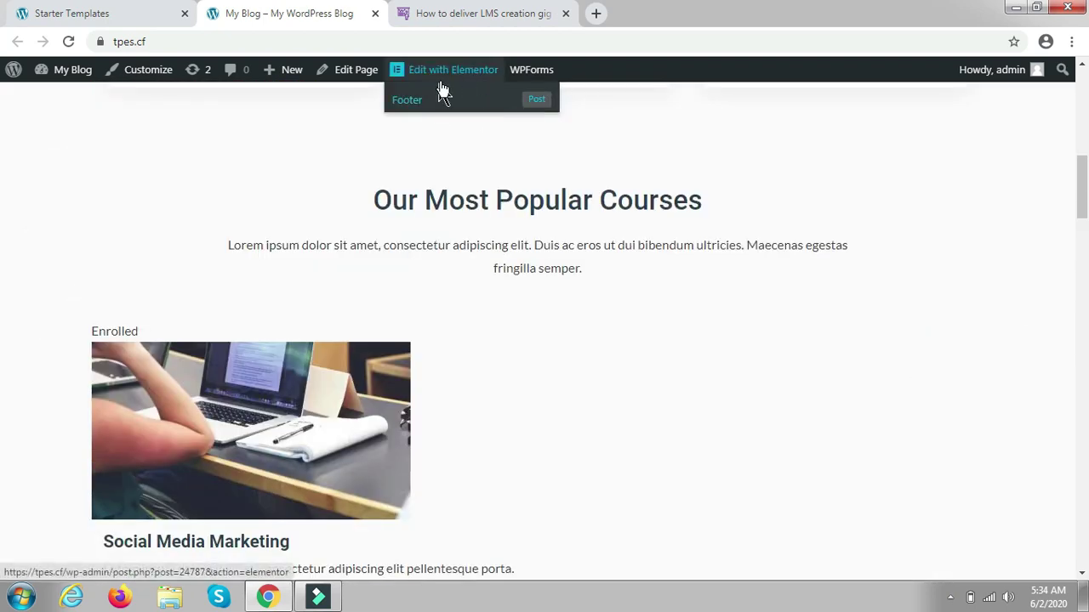
left_click(457, 75)
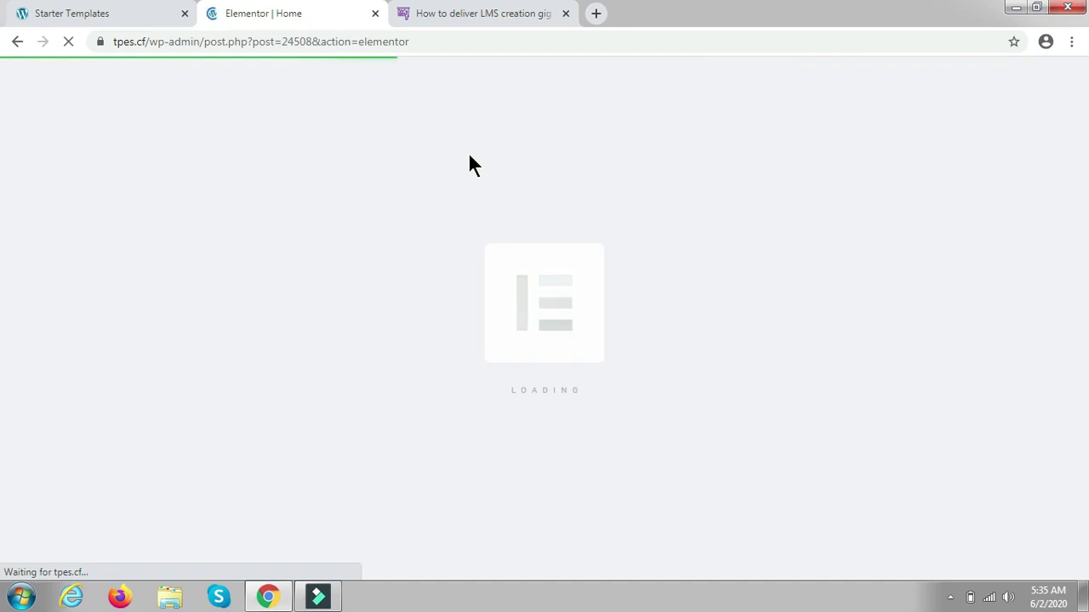
left_click(102, 13)
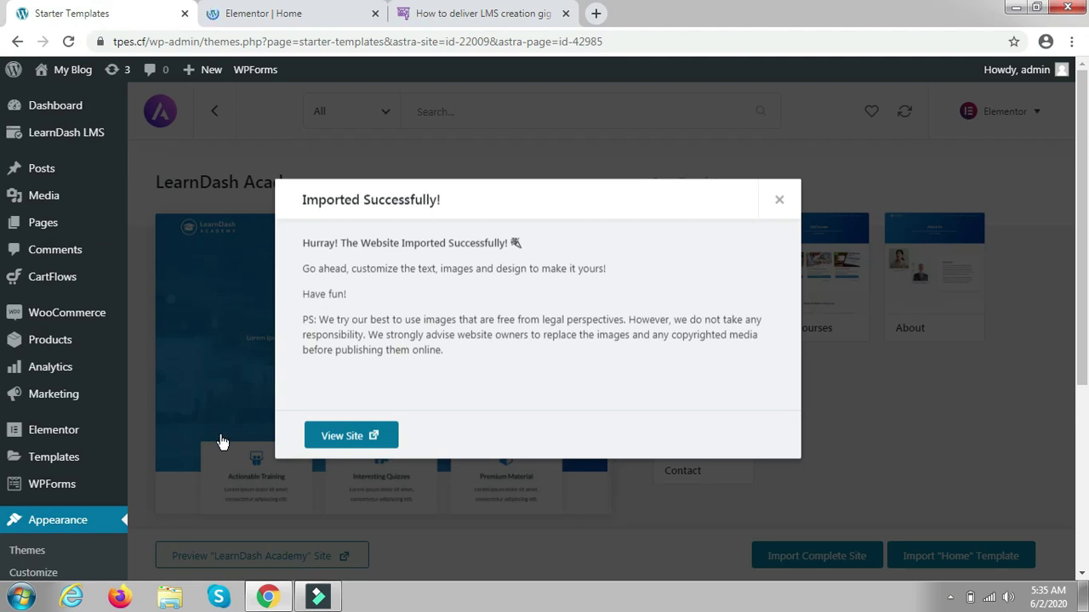
Close the import success message and go to the WordPress dashboard
left_click(777, 203)
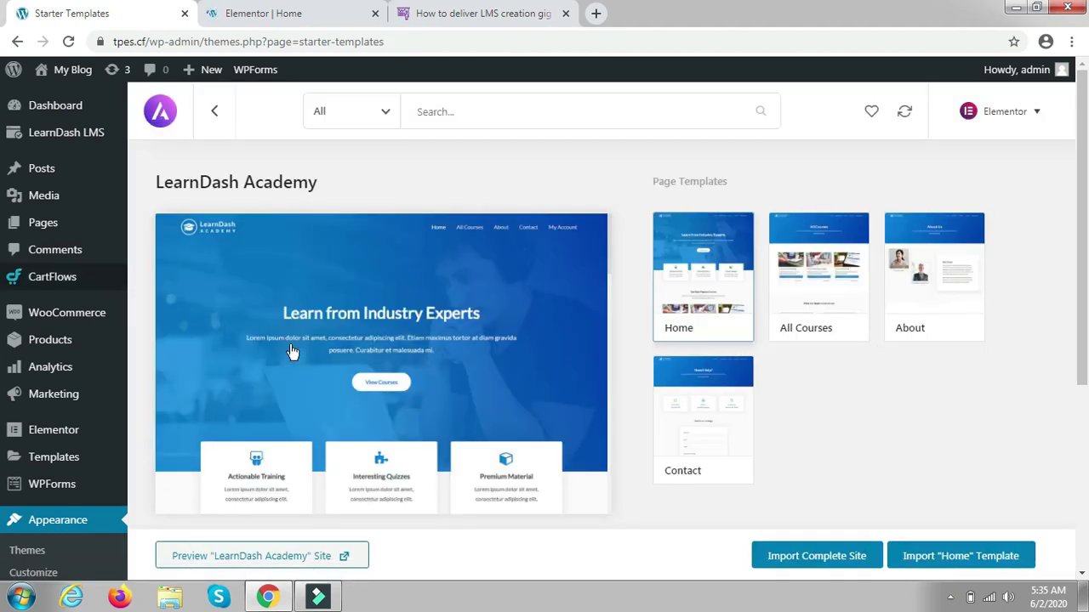
scroll(668, 425, "down", 4)
scroll(280, 474, "up", 4)
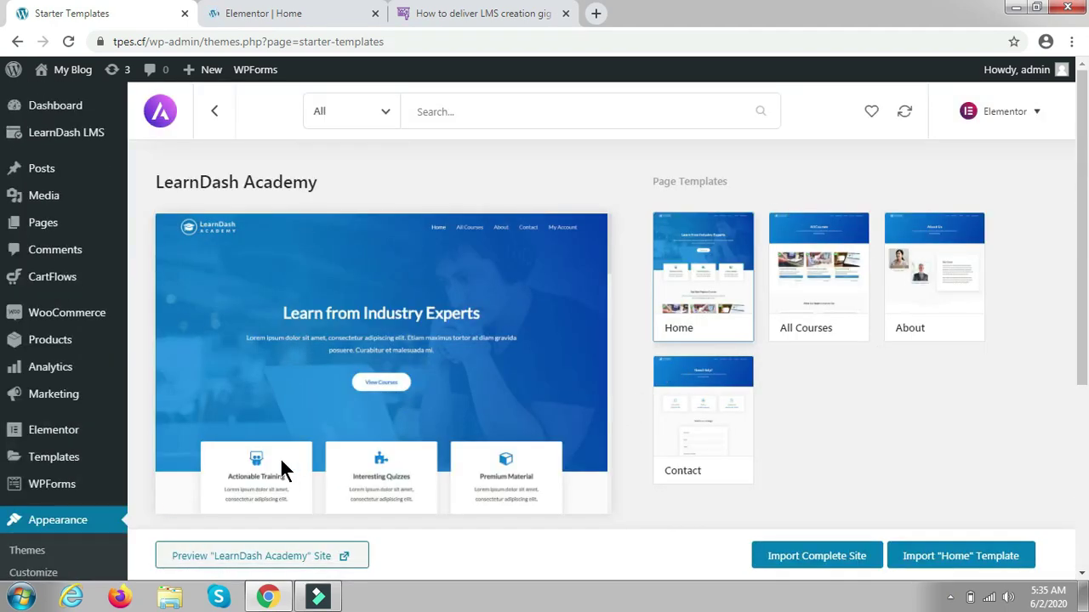
left_click(65, 110)
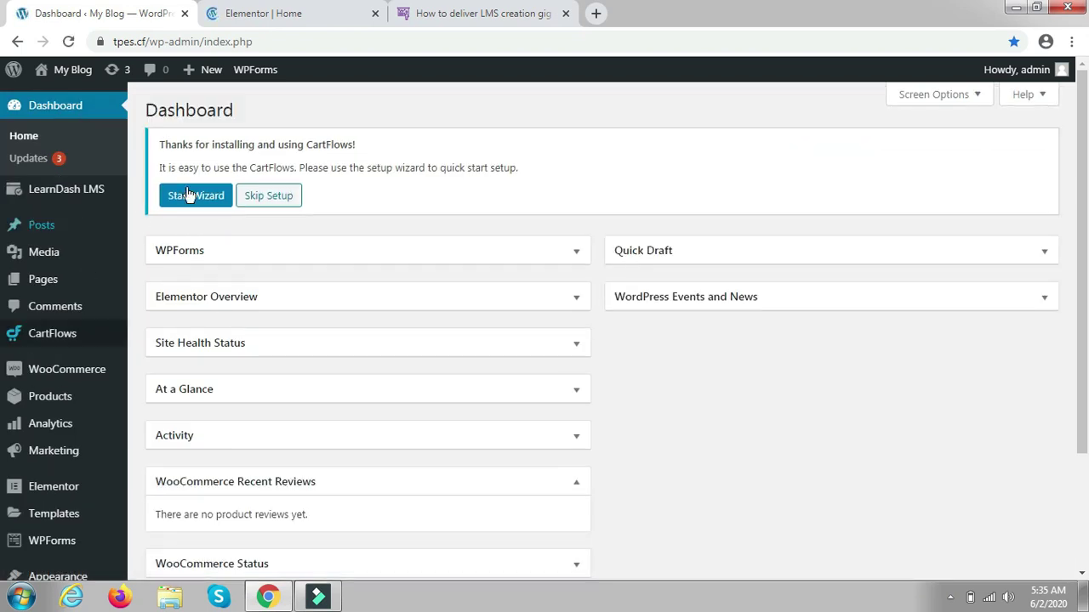
Open the live site in a new tab and check the course listings under Our Most Popular Courses
mouse_move(72, 75)
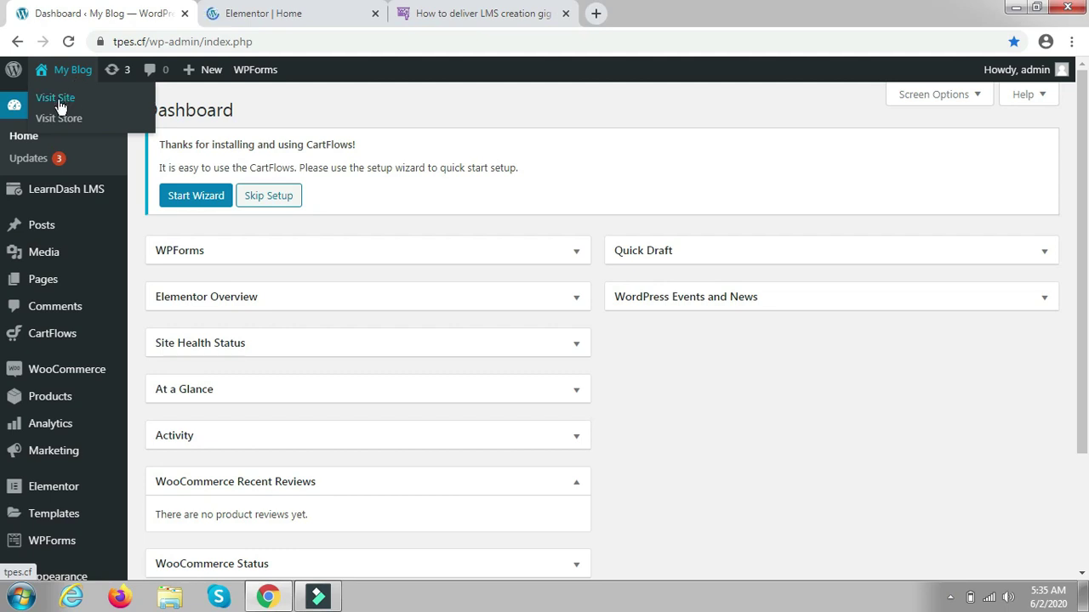
right_click(60, 99)
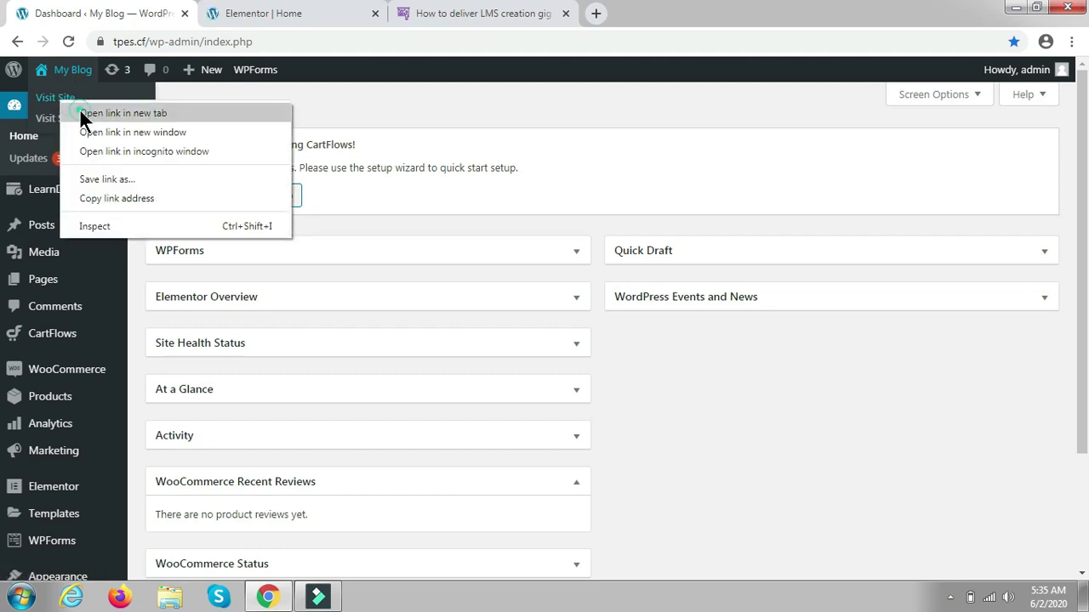
left_click(82, 116)
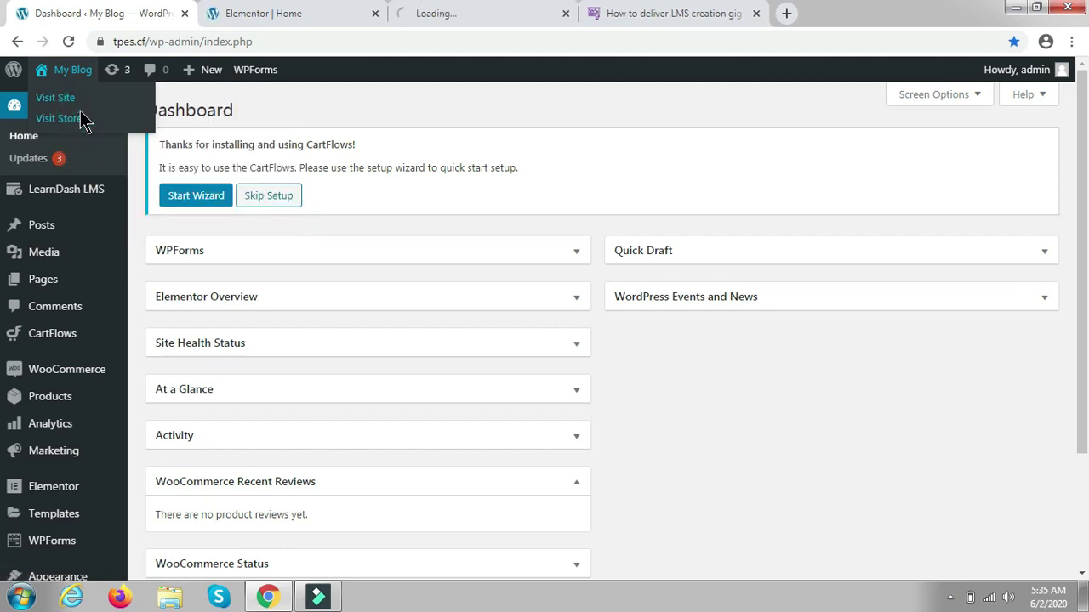
left_click(473, 13)
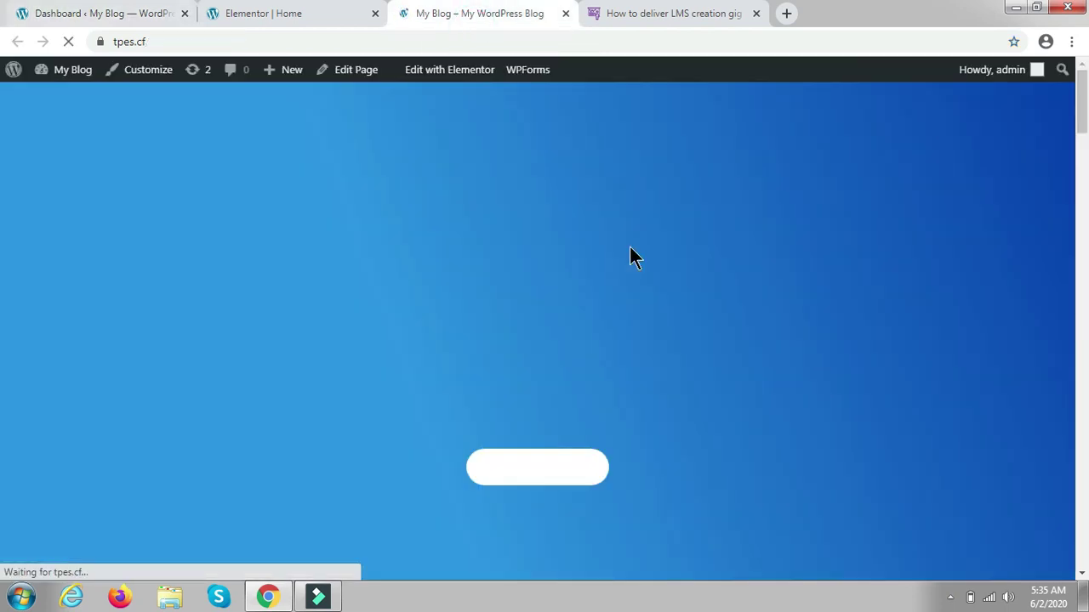
scroll(641, 248, "down", 10)
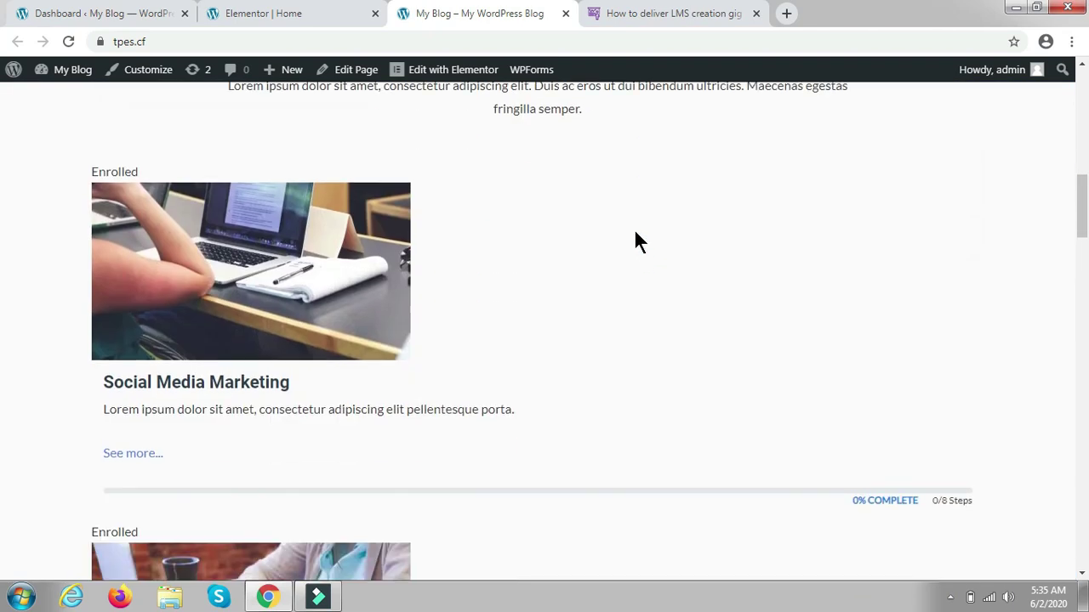
scroll(432, 344, "up", 1)
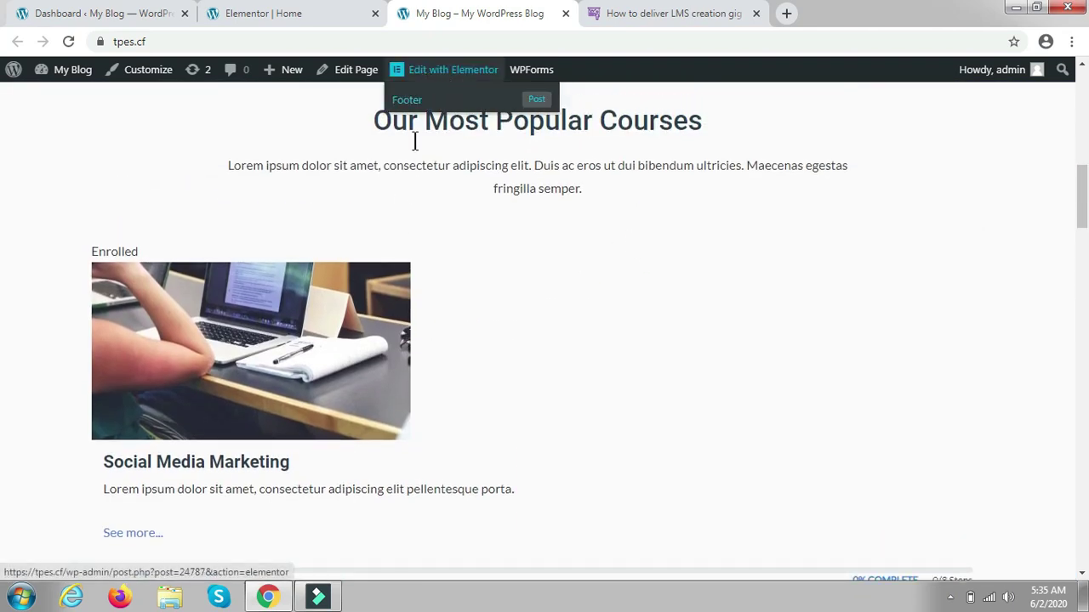
In the Elementor home page editor, shorten the Our Most Popular Courses shortcode to [ld_course_list] and update the page
left_click(286, 12)
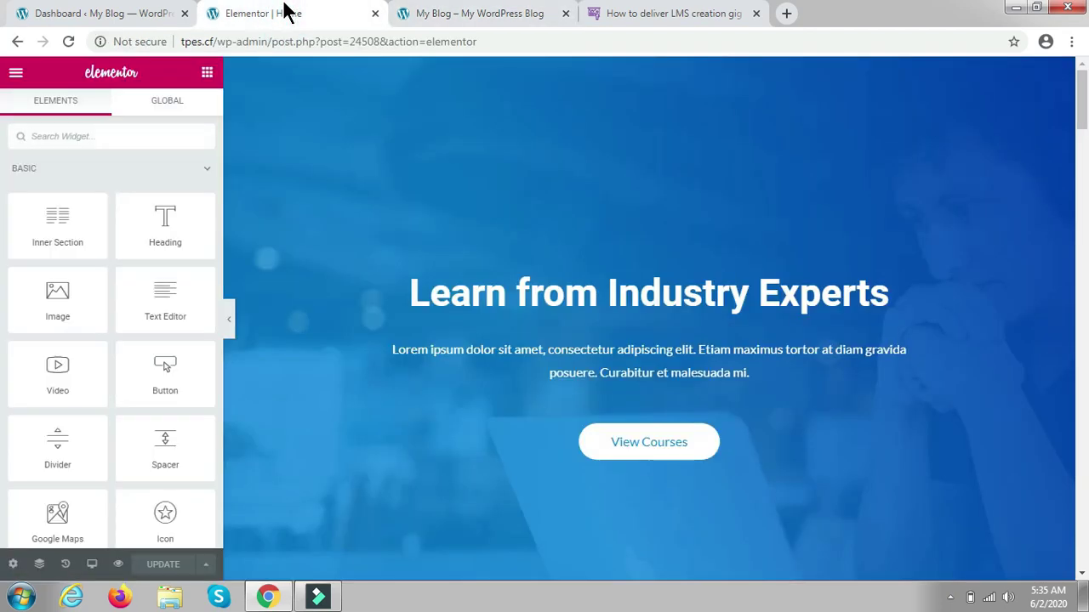
scroll(462, 413, "down", 7)
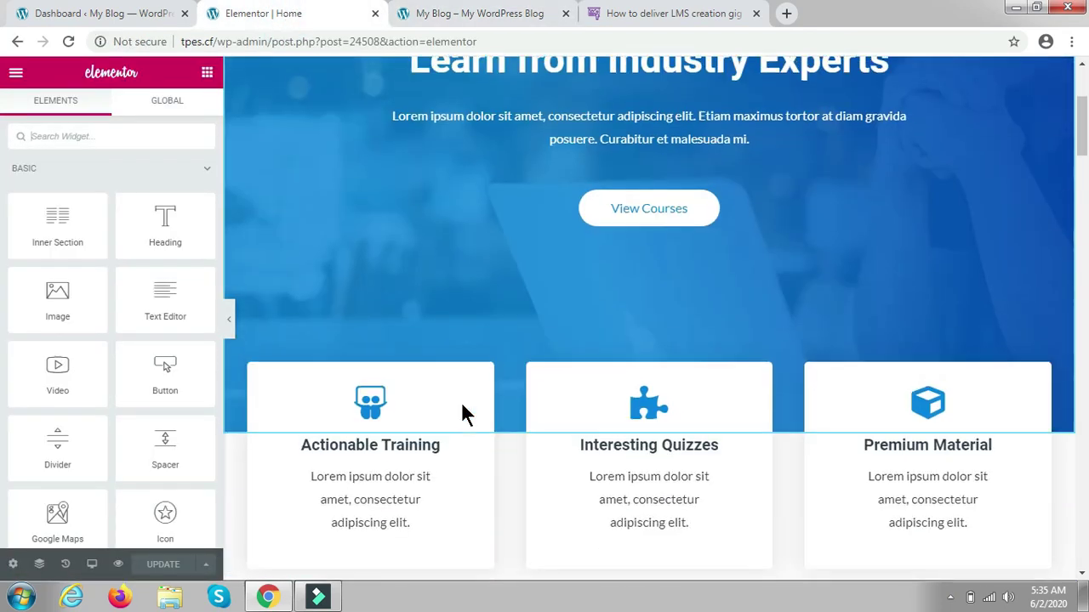
scroll(461, 415, "down", 2)
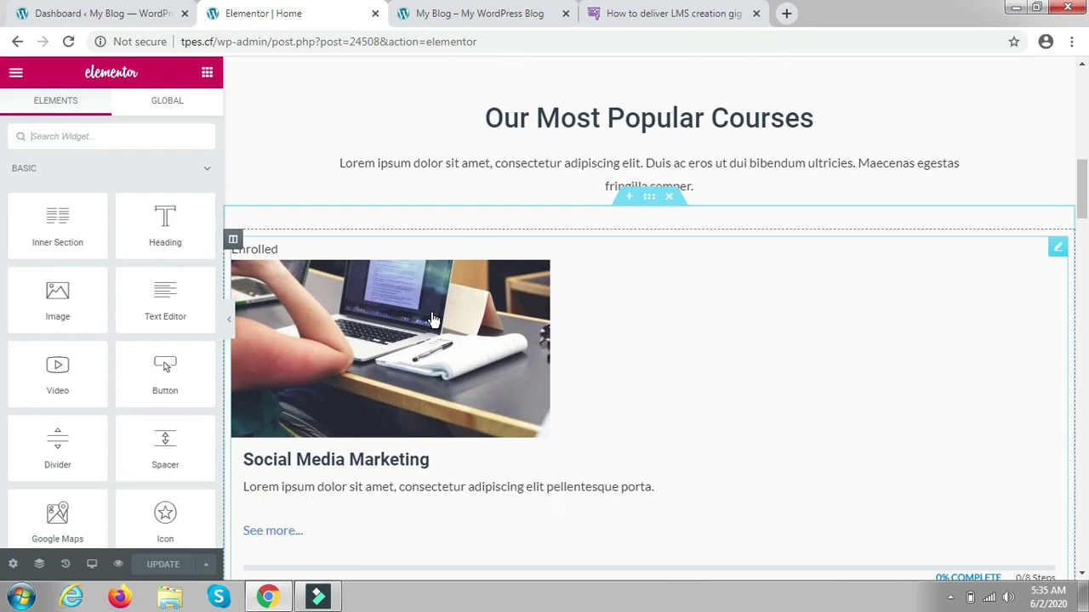
left_click(433, 319)
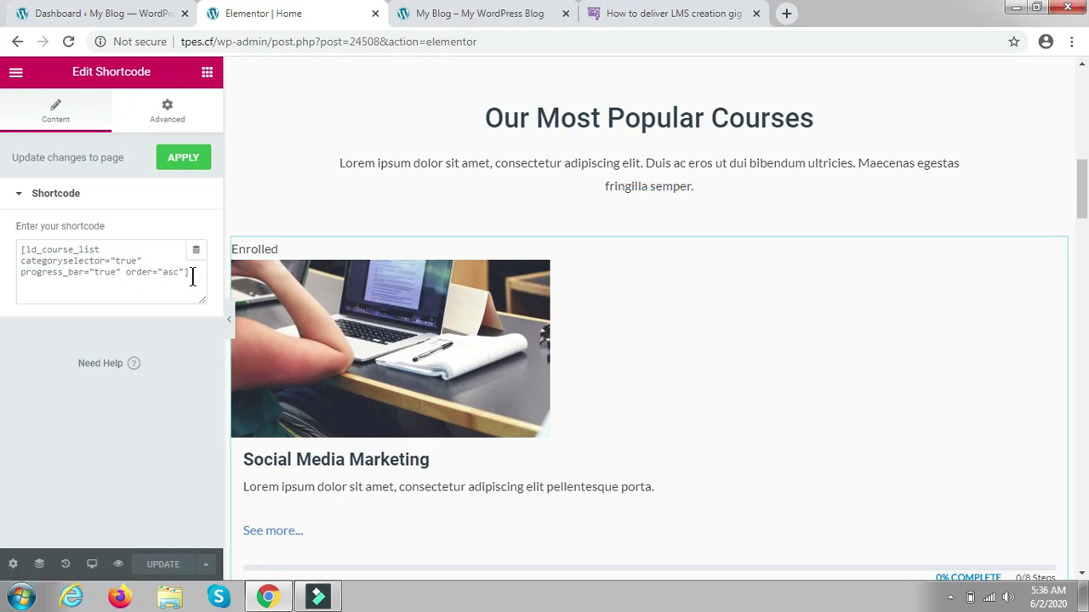
left_click_drag(181, 271, 24, 264)
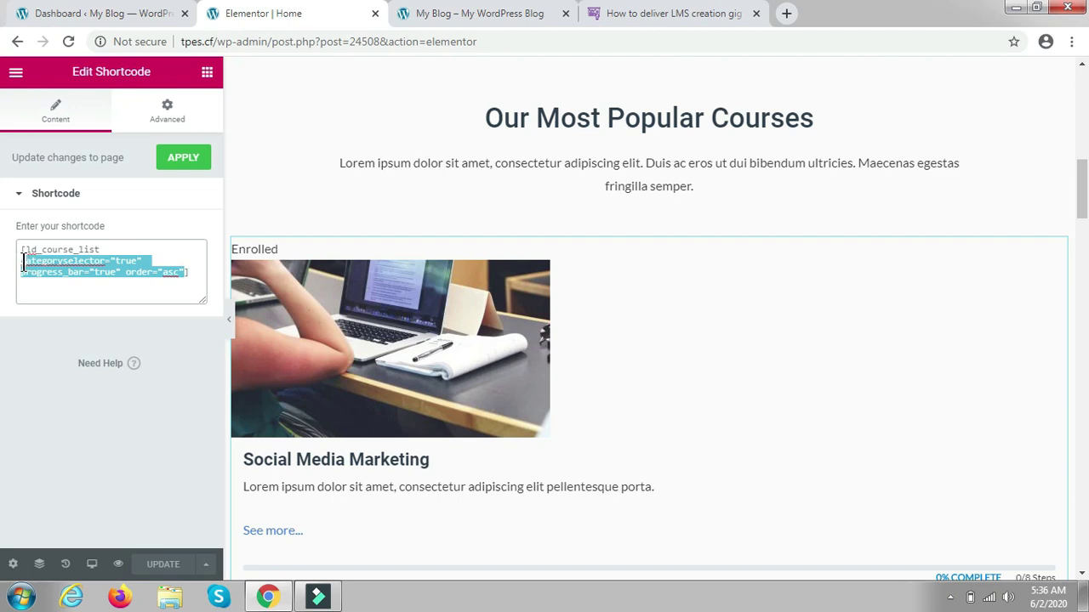
key("BackSpace")
key("BackSpace")
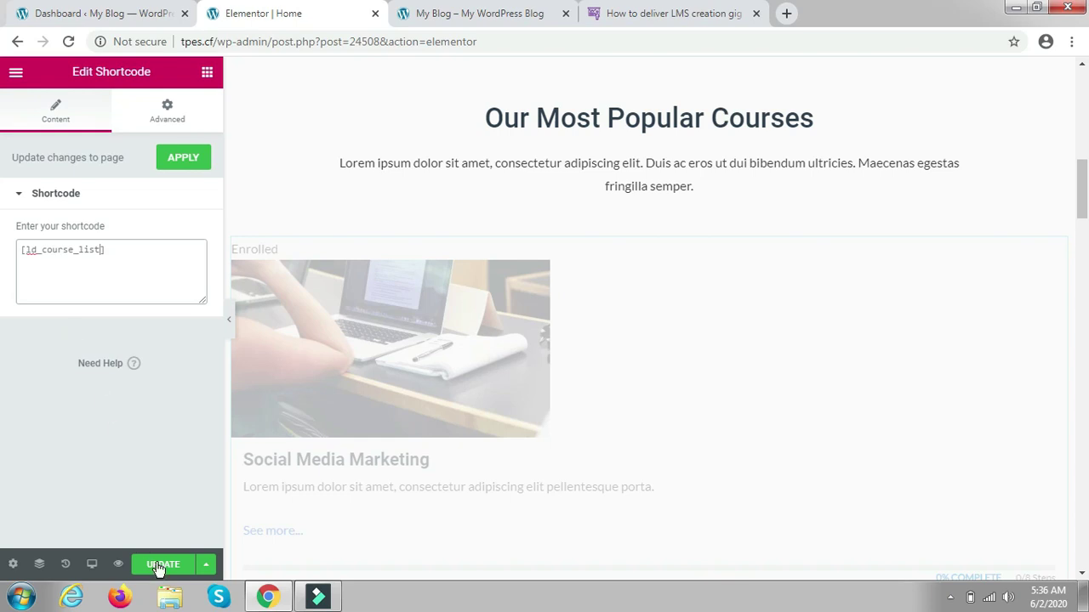
left_click(158, 567)
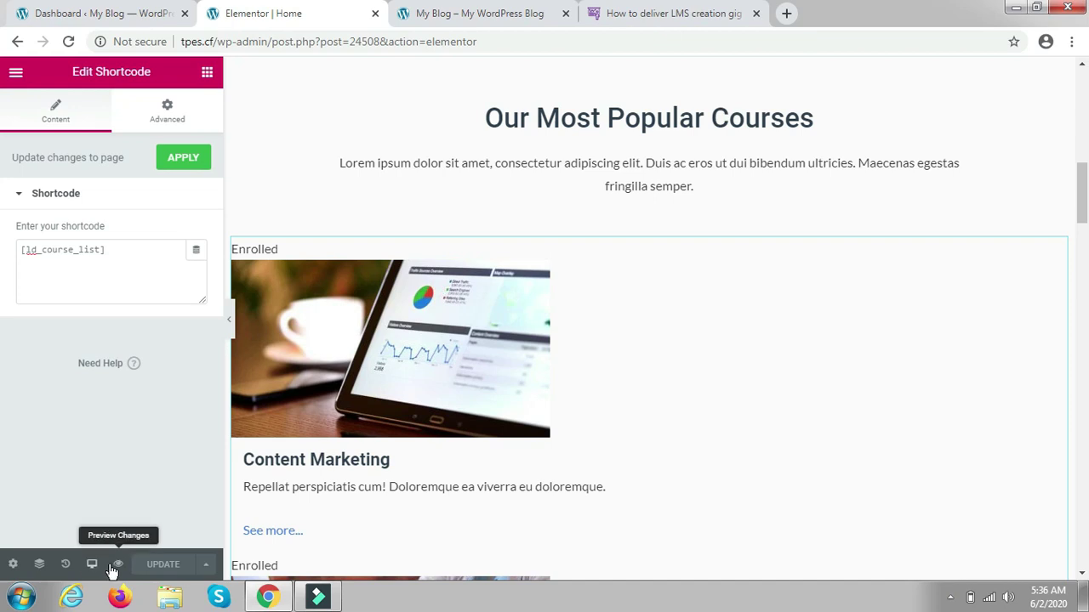
Preview the updated home page and examine the layout of the course cards under Our Most Popular Courses
right_click(118, 568)
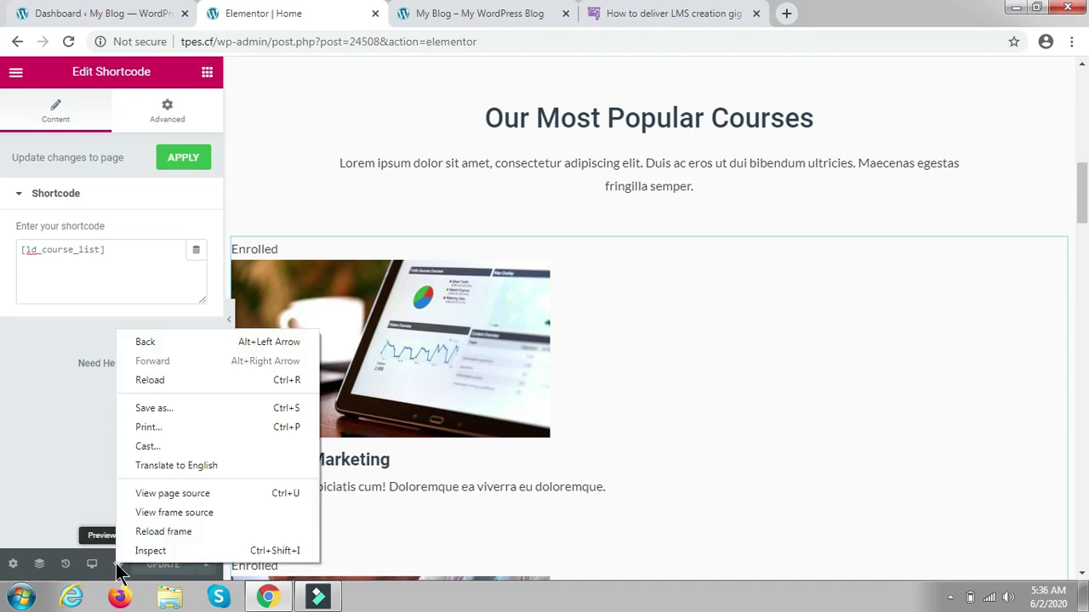
left_click(118, 569)
left_click(118, 568)
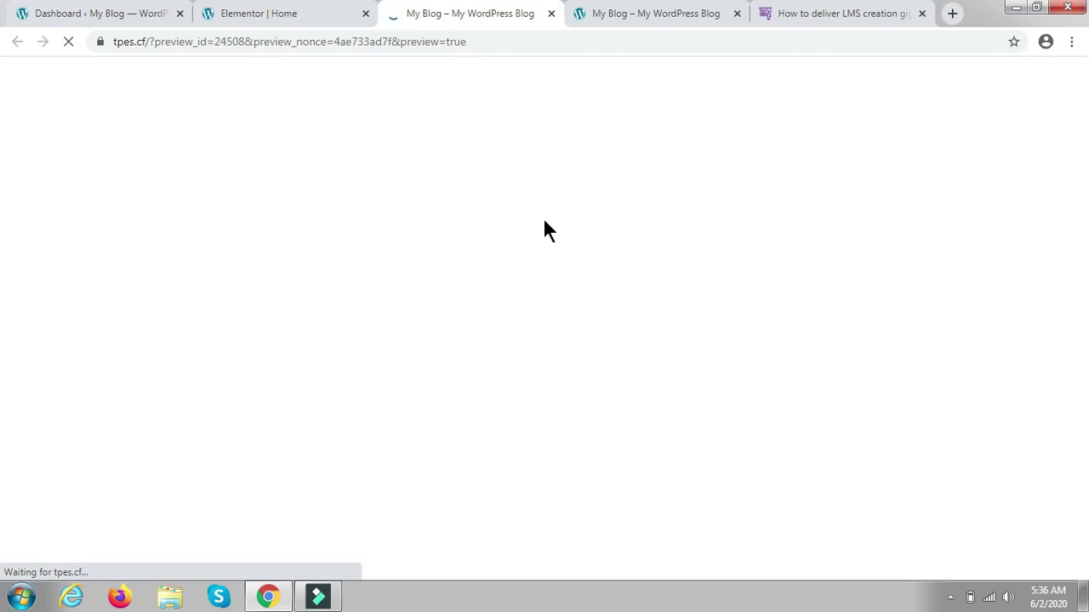
scroll(548, 230, "down", 3)
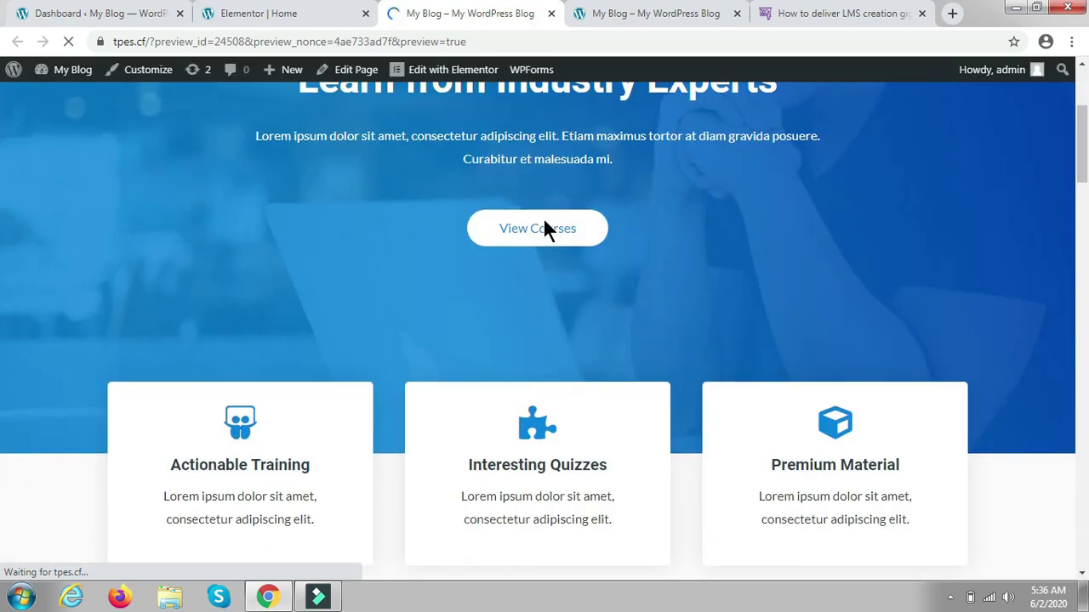
scroll(544, 221, "down", 6)
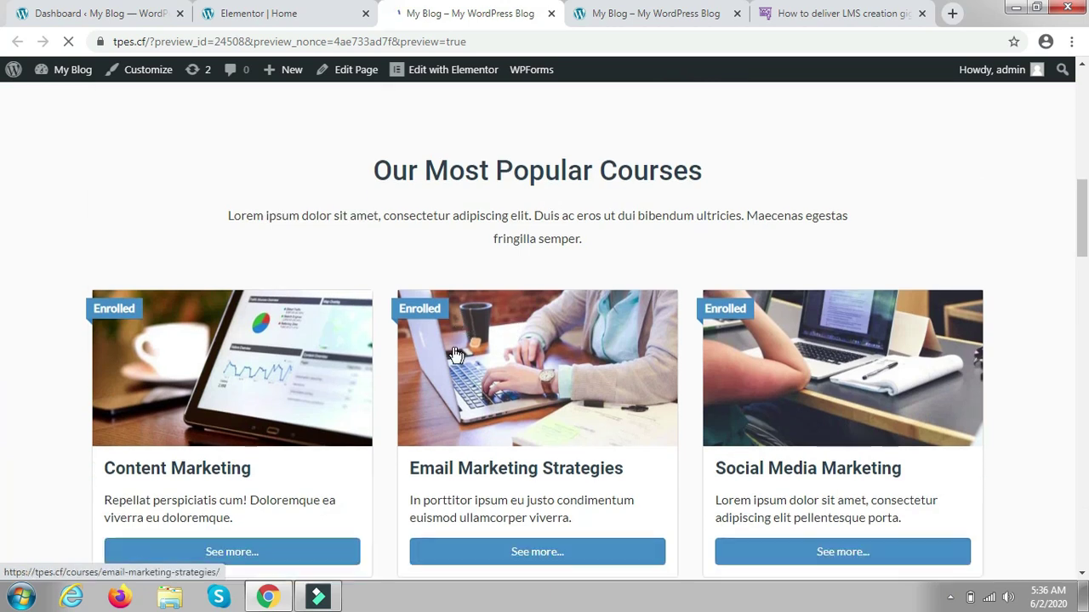
scroll(457, 356, "down", 1)
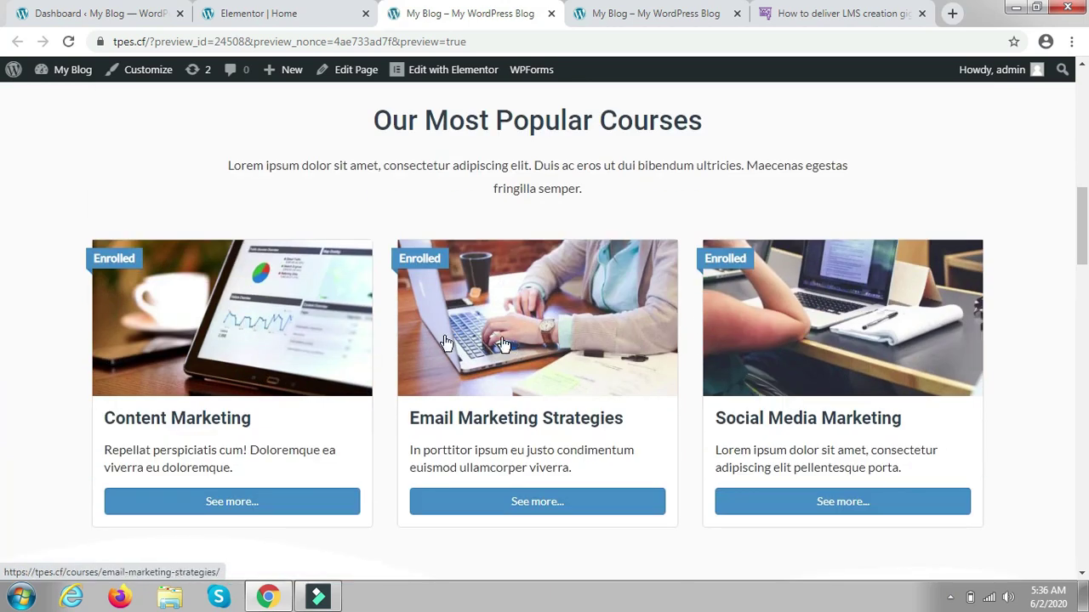
scroll(623, 319, "down", 3)
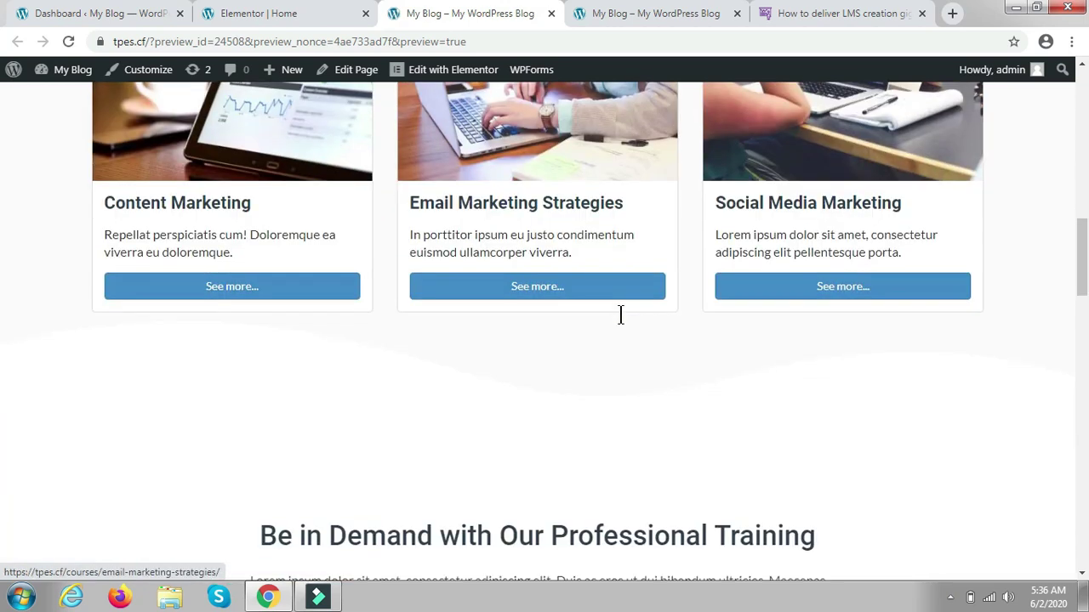
scroll(621, 317, "up", 3)
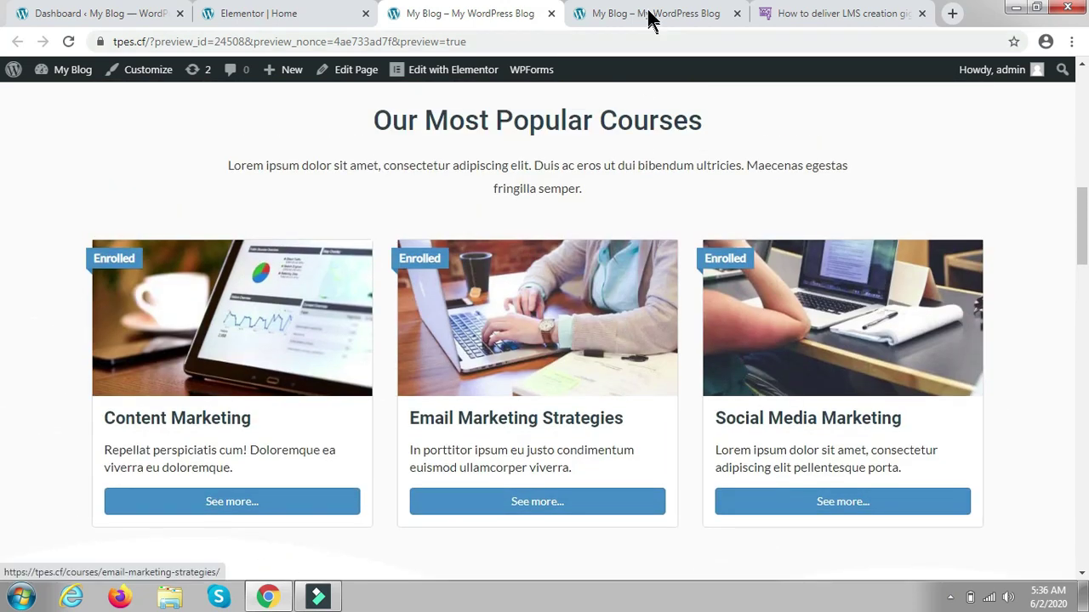
Reload the live home page and look through it from the course listings down to the Join section and back up to the header
left_click(648, 19)
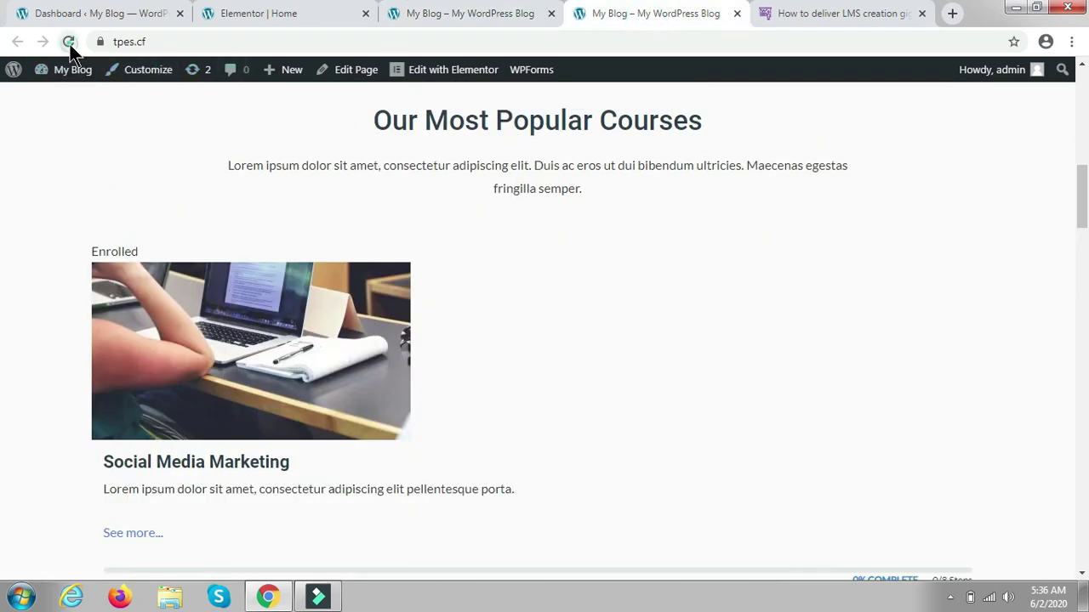
left_click(69, 42)
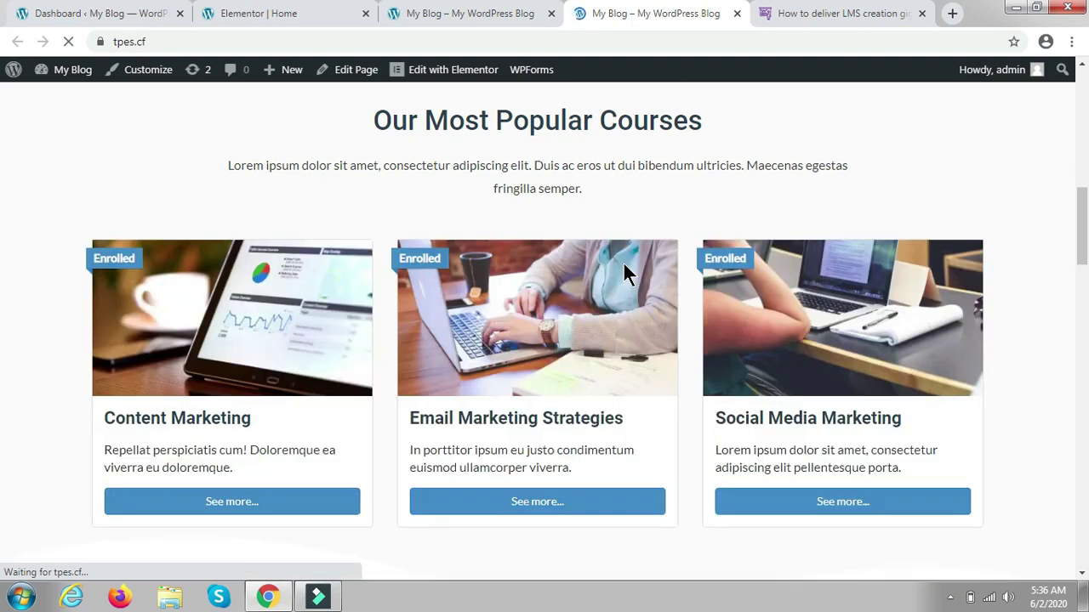
scroll(520, 336, "down", 8)
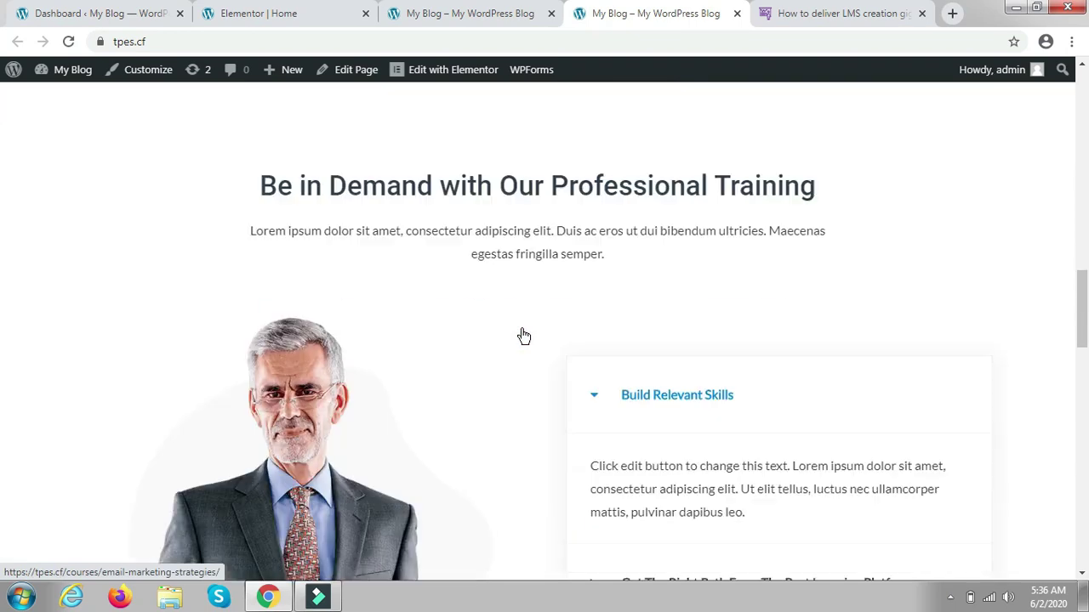
scroll(523, 336, "down", 10)
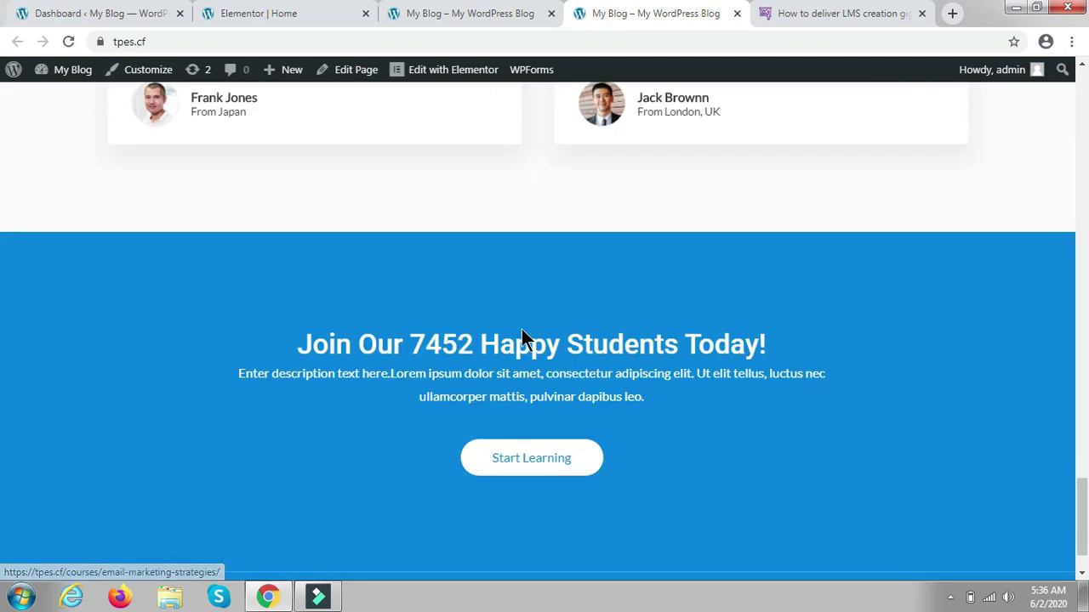
scroll(521, 329, "up", 15)
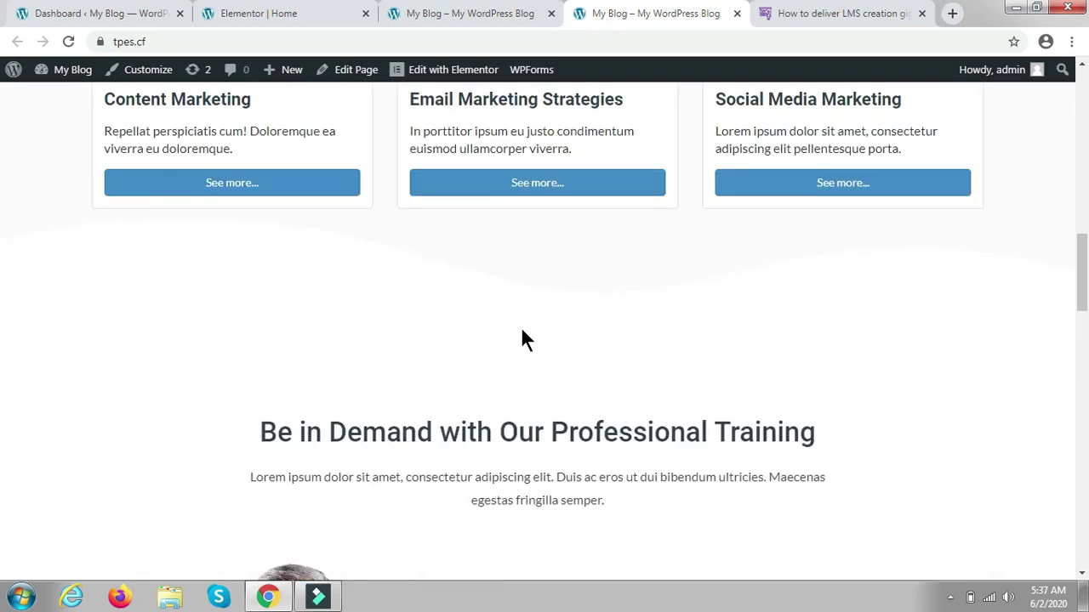
scroll(522, 338, "up", 5)
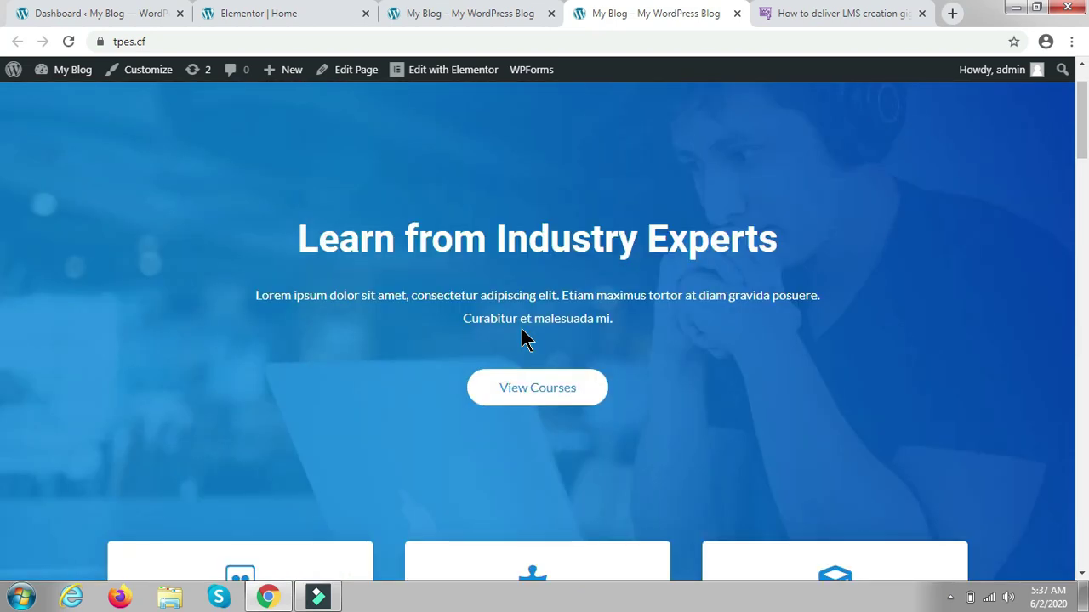
scroll(523, 336, "up", 1)
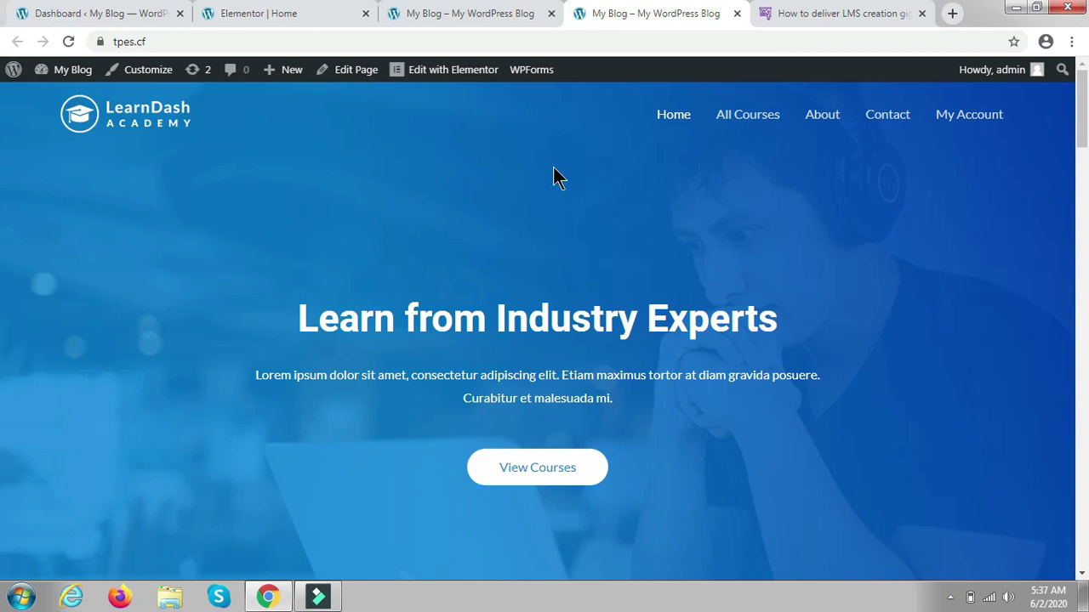
On the CourseWalls lesson page, review the plugin and theme downloads and select the whole message text under Note to Client
left_click(798, 15)
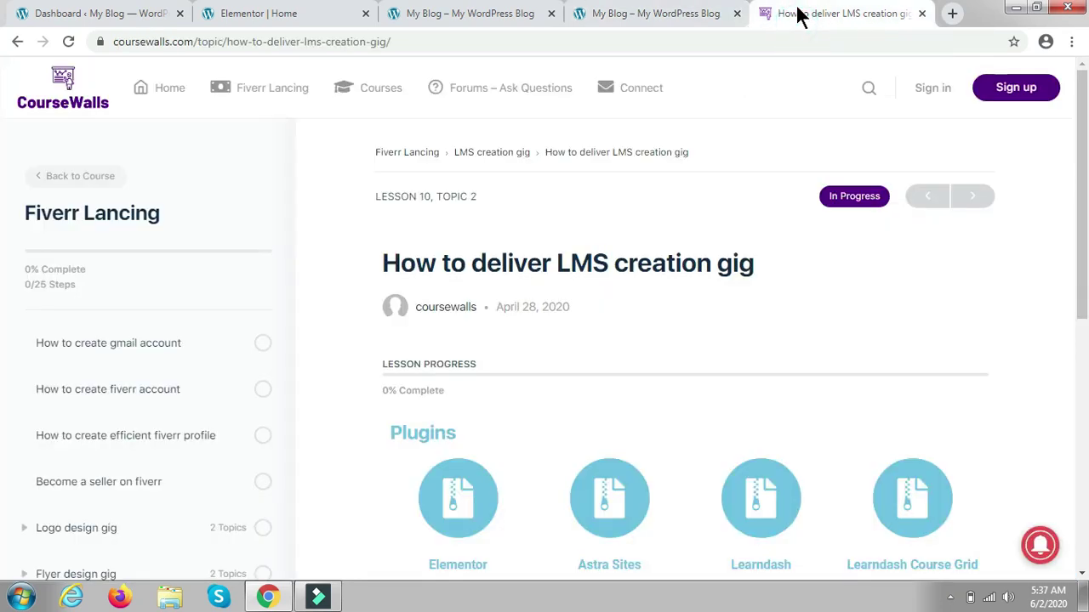
scroll(618, 321, "down", 2)
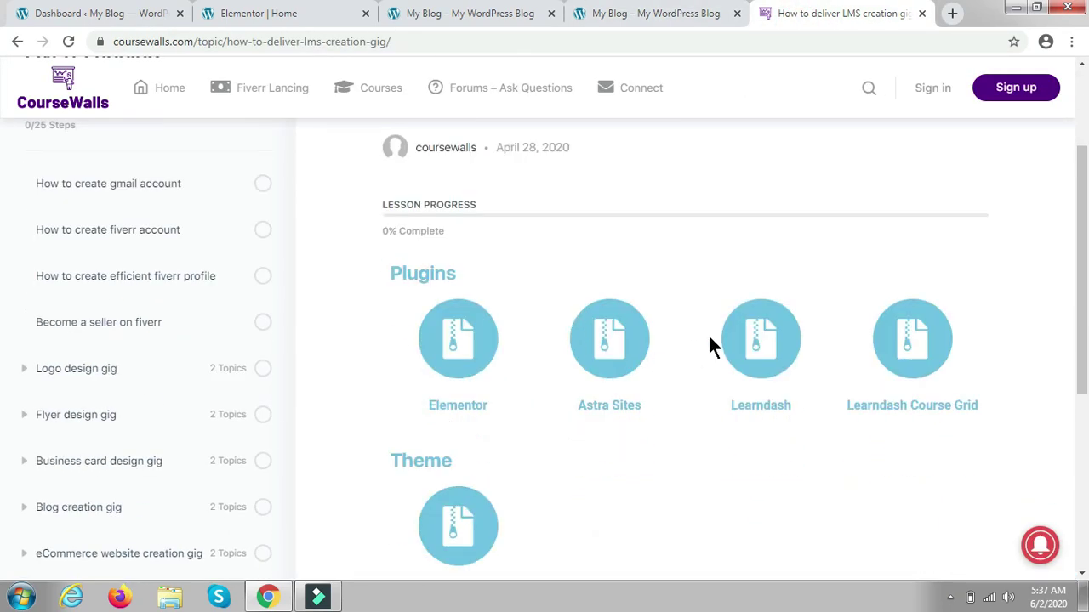
scroll(571, 406, "down", 4)
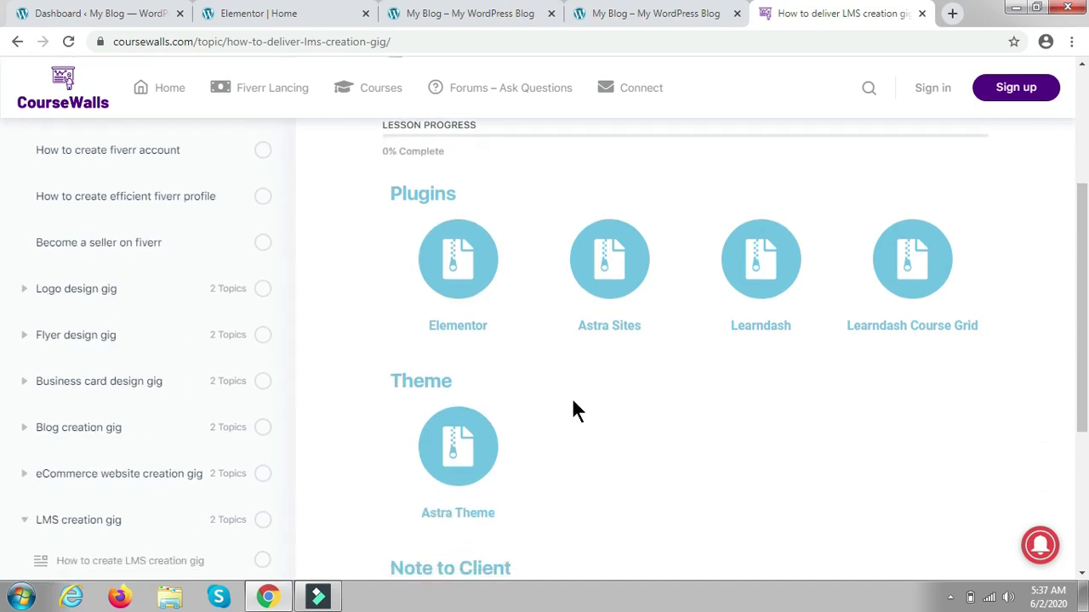
scroll(568, 400, "down", 1)
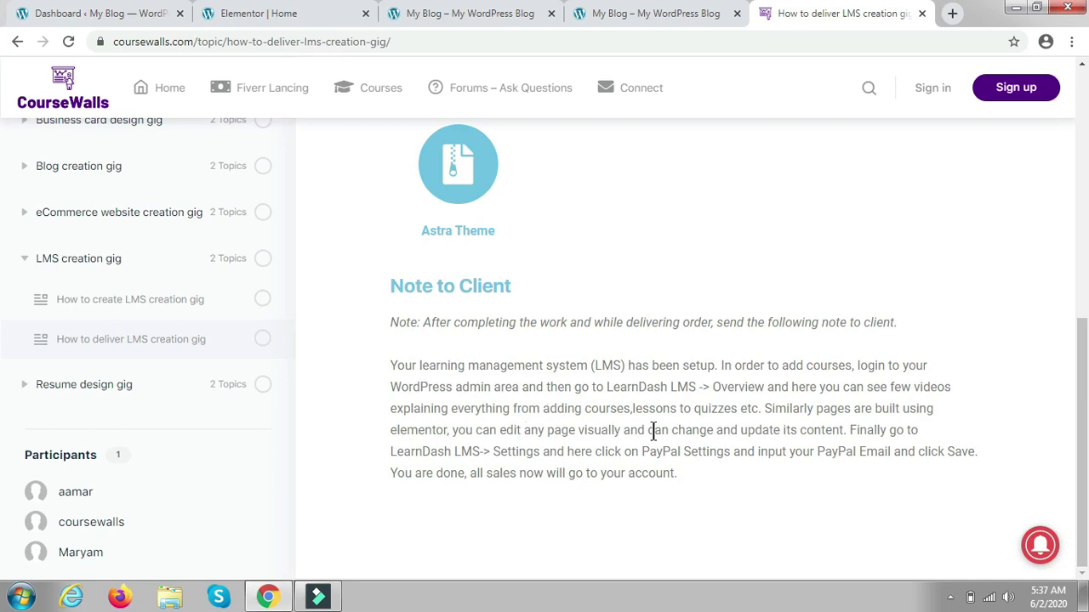
left_click_drag(590, 408, 741, 412)
left_click(561, 405)
left_click_drag(390, 372, 693, 479)
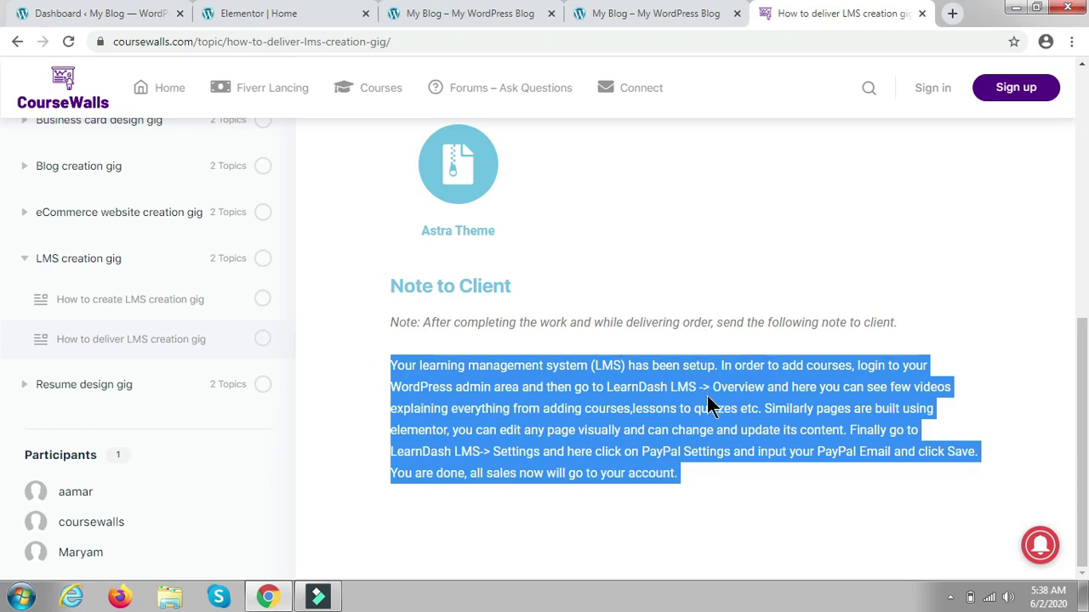
Switch to the WordPress admin dashboard and open the LearnDash LMS Overview page
left_click(737, 129)
left_click(122, 15)
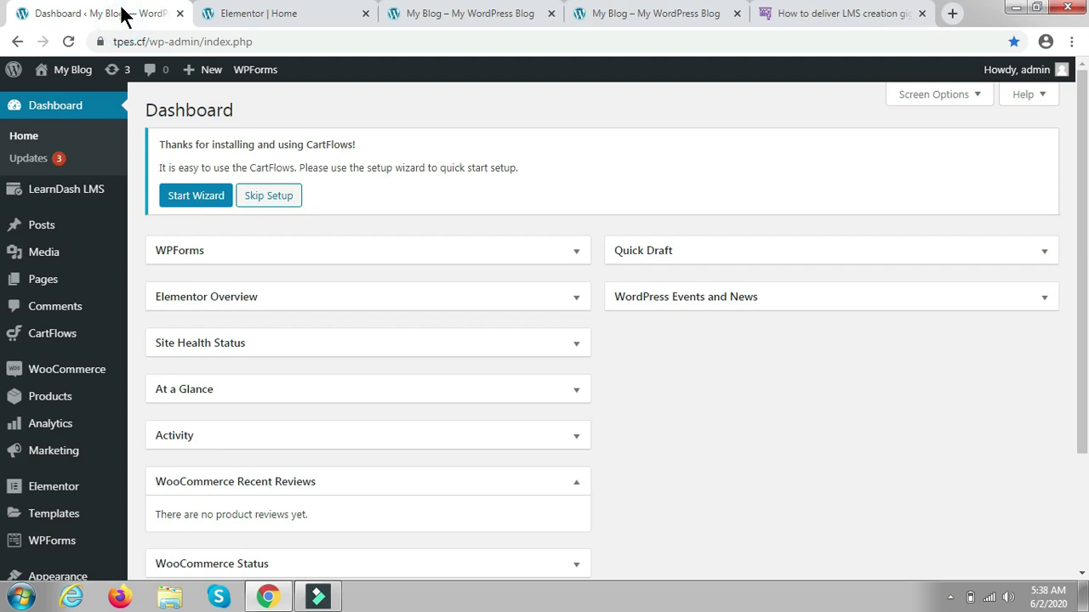
mouse_move(98, 202)
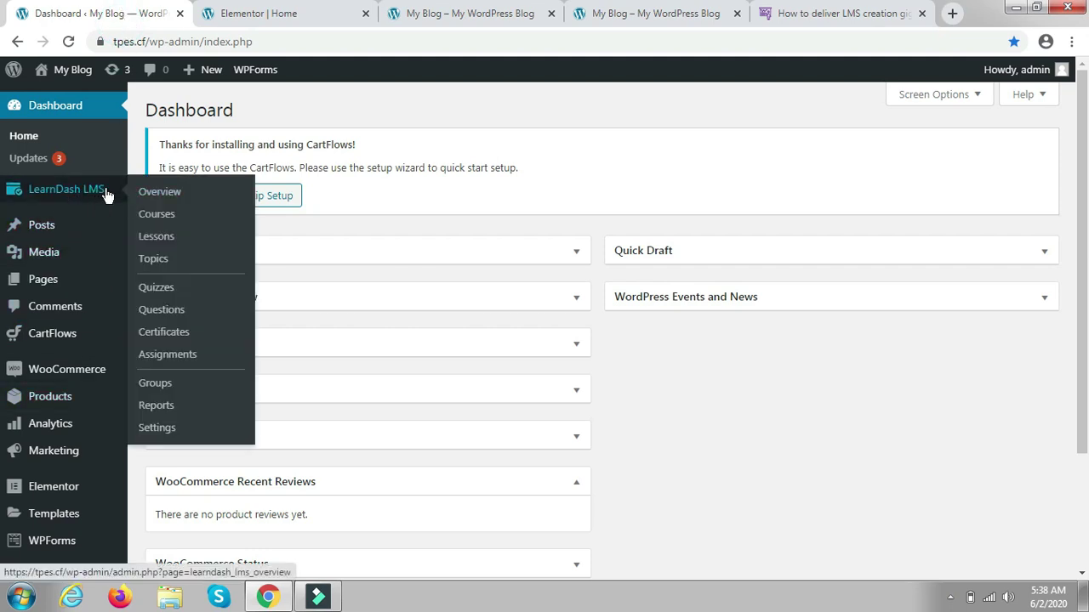
left_click(156, 196)
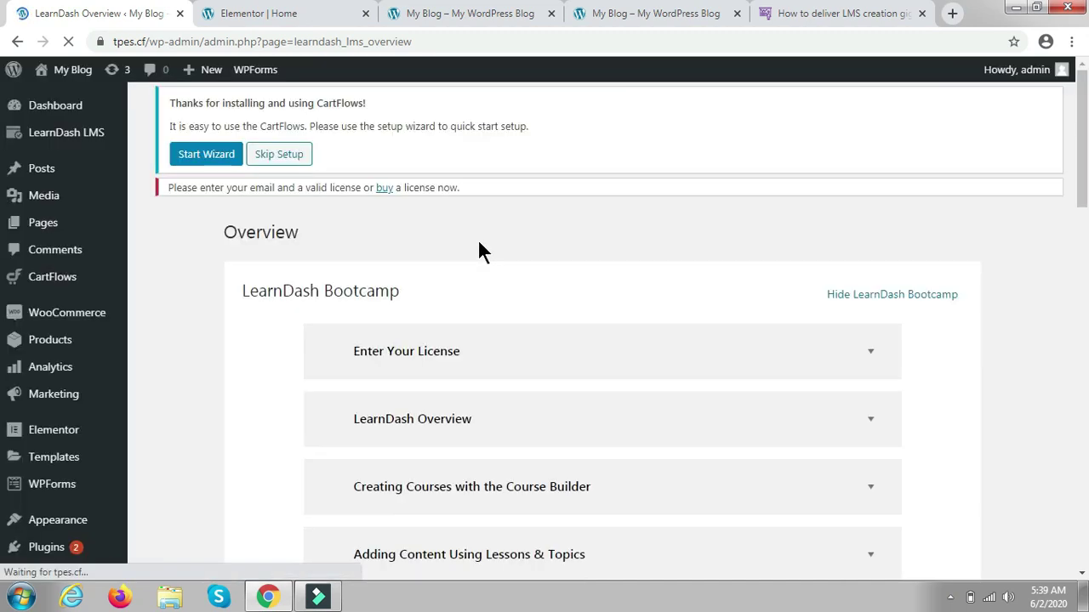
Collapse the Enter Your License section and look through the list of LearnDash Bootcamp topics
scroll(465, 283, "down", 1)
scroll(465, 292, "down", 1)
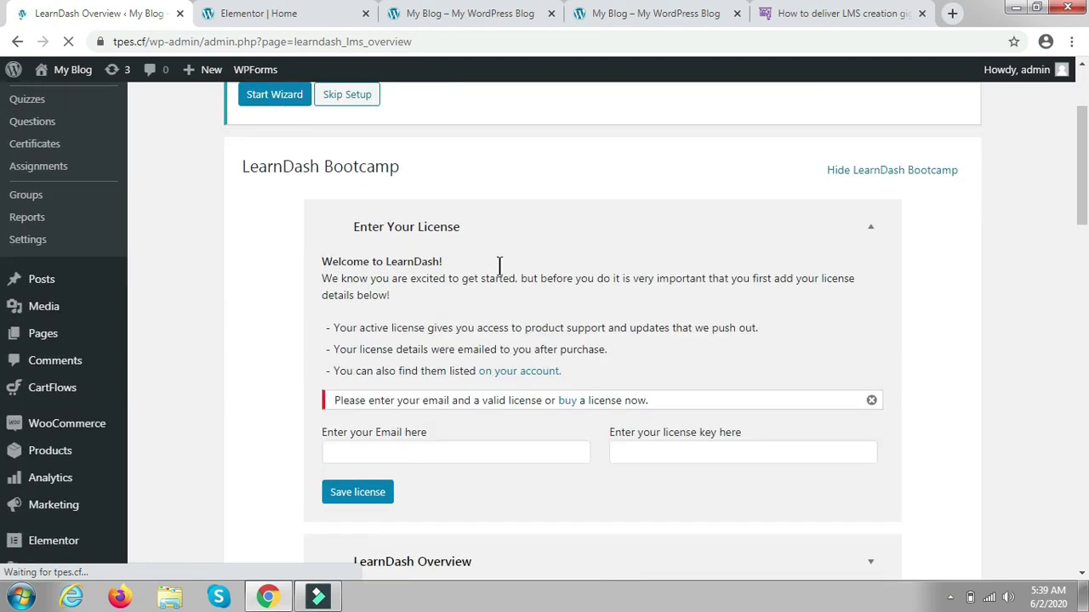
left_click(862, 227)
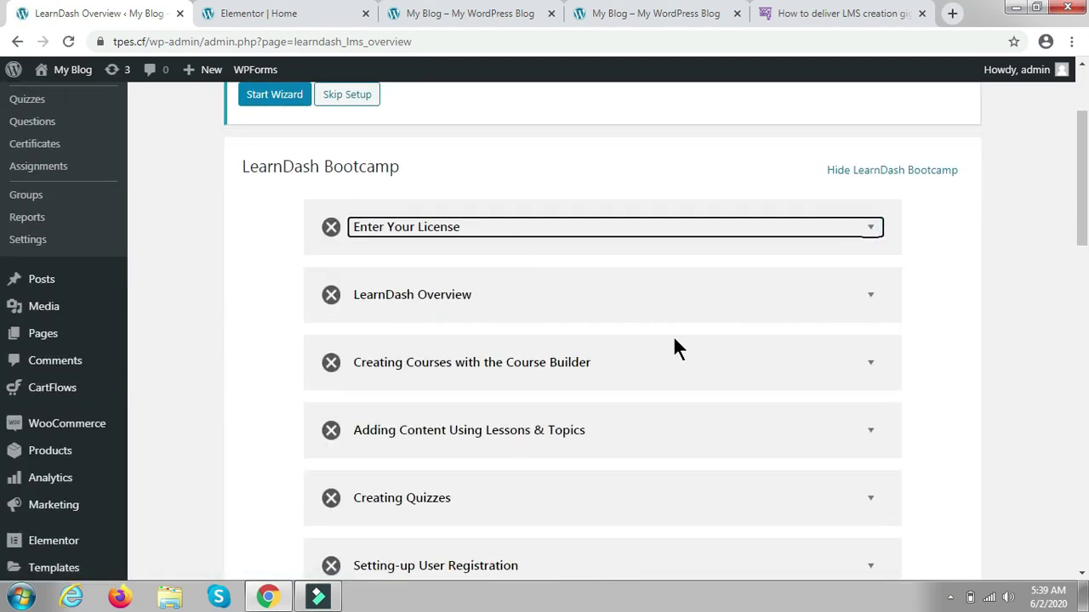
left_click(962, 310)
scroll(651, 338, "down", 4)
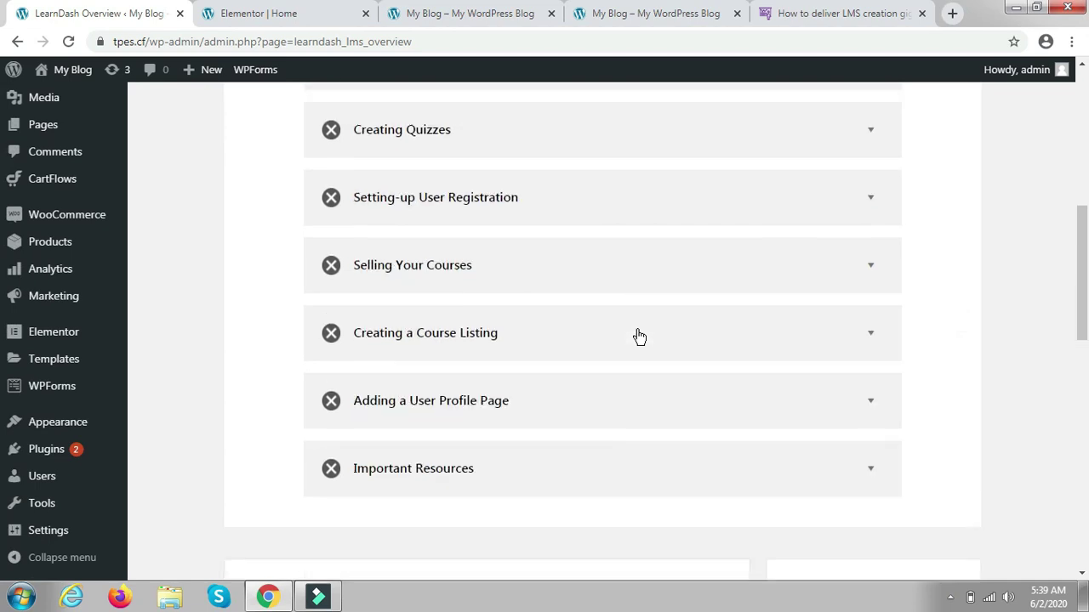
scroll(636, 337, "up", 3)
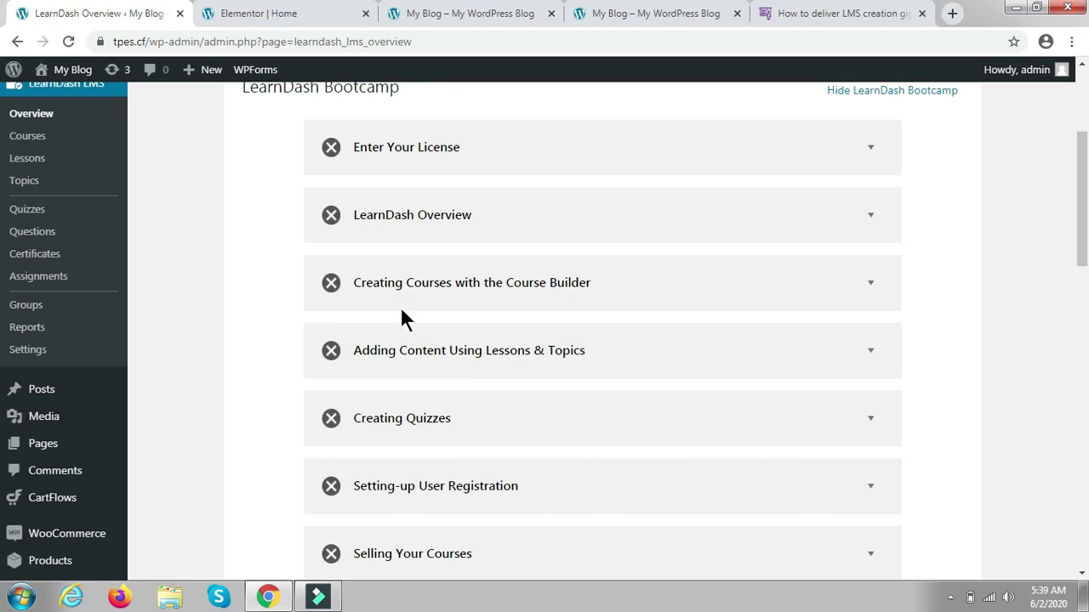
scroll(423, 396, "up", 1)
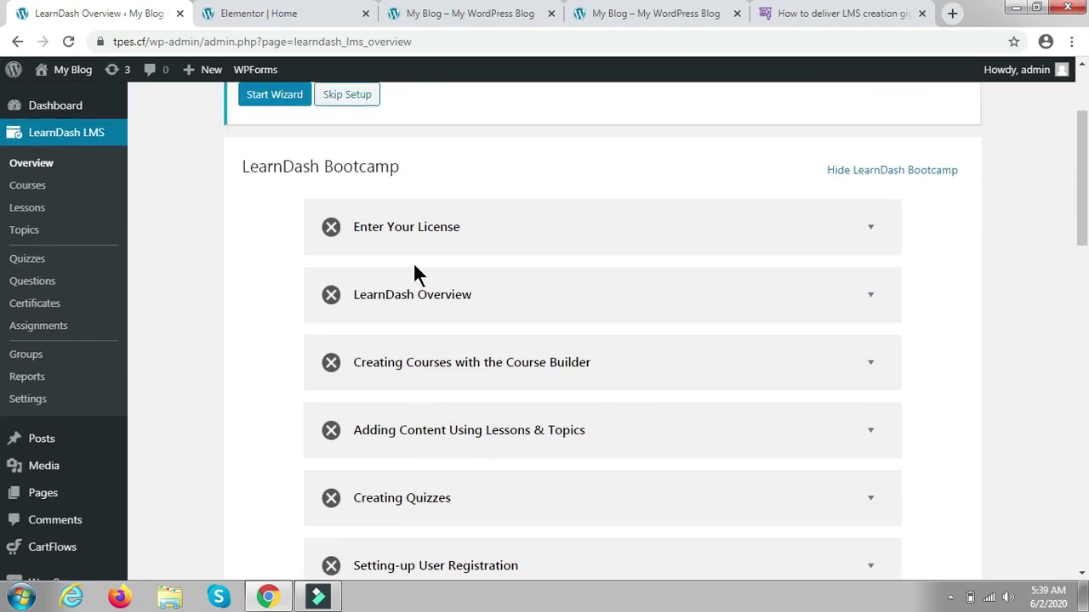
Expand the LearnDash Overview topic in the Bootcamp and examine its video and additional resources
left_click(499, 293)
scroll(502, 302, "down", 2)
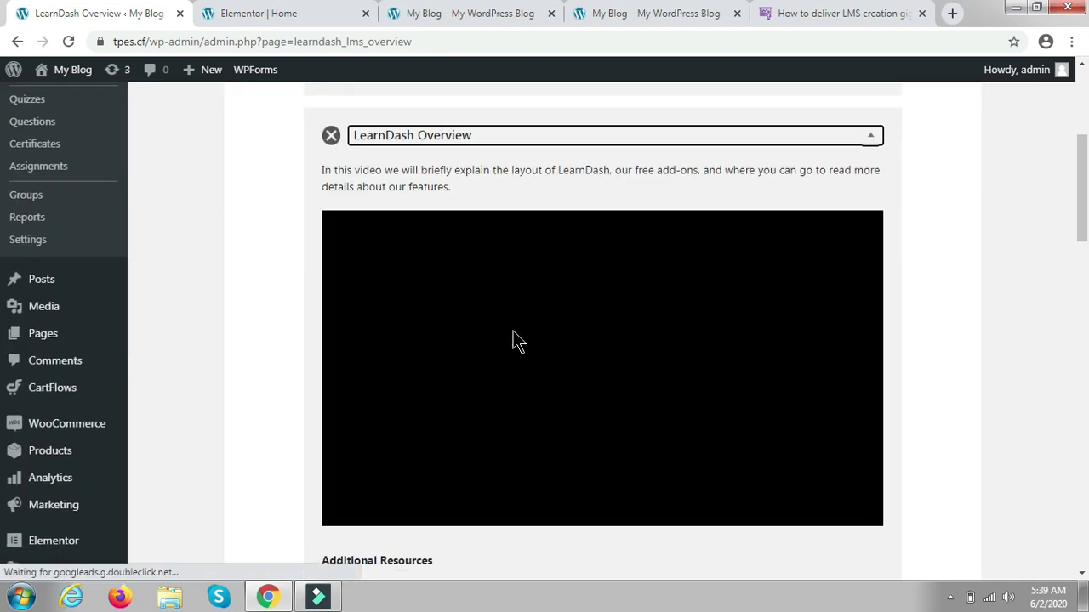
scroll(512, 341, "down", 1)
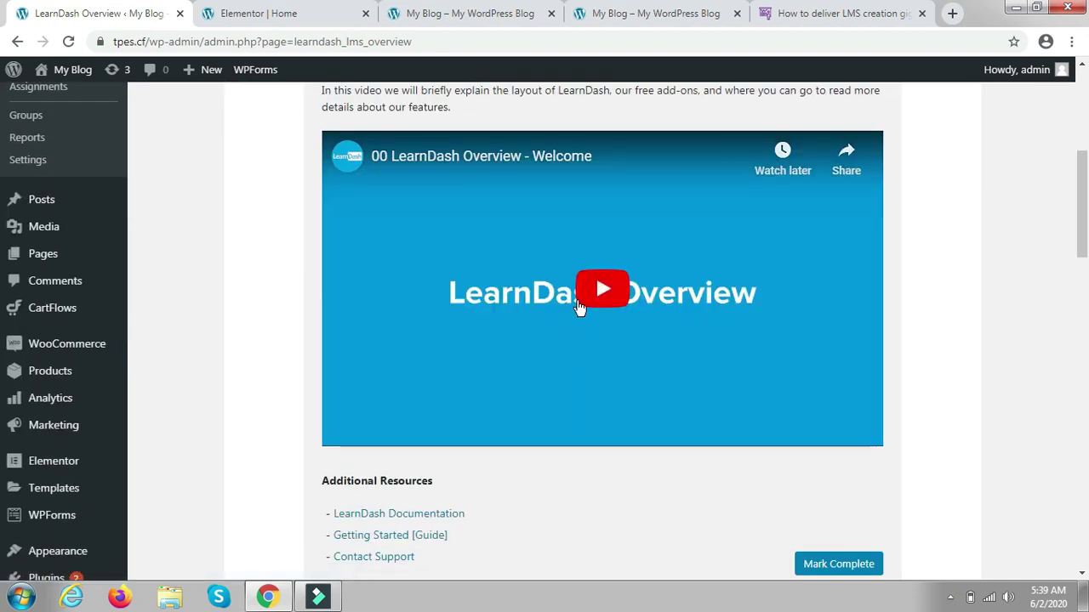
scroll(577, 308, "up", 1)
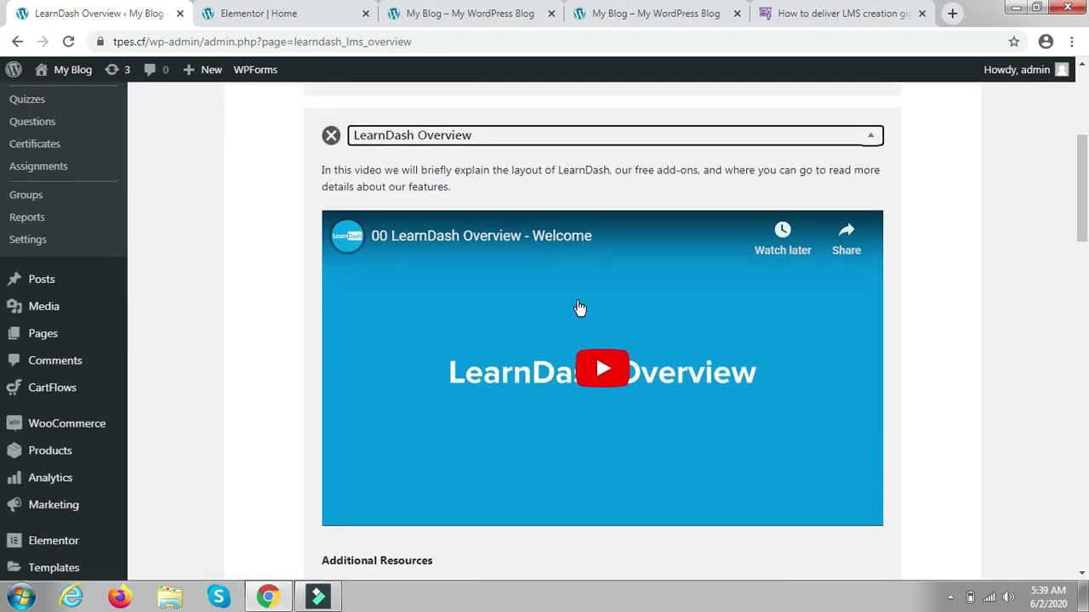
On the CourseWalls lesson page, read the Note to Client, marking its mentions of lessons, elementor, PayPal Settings and LearnDash LMS -> Settings
left_click(820, 15)
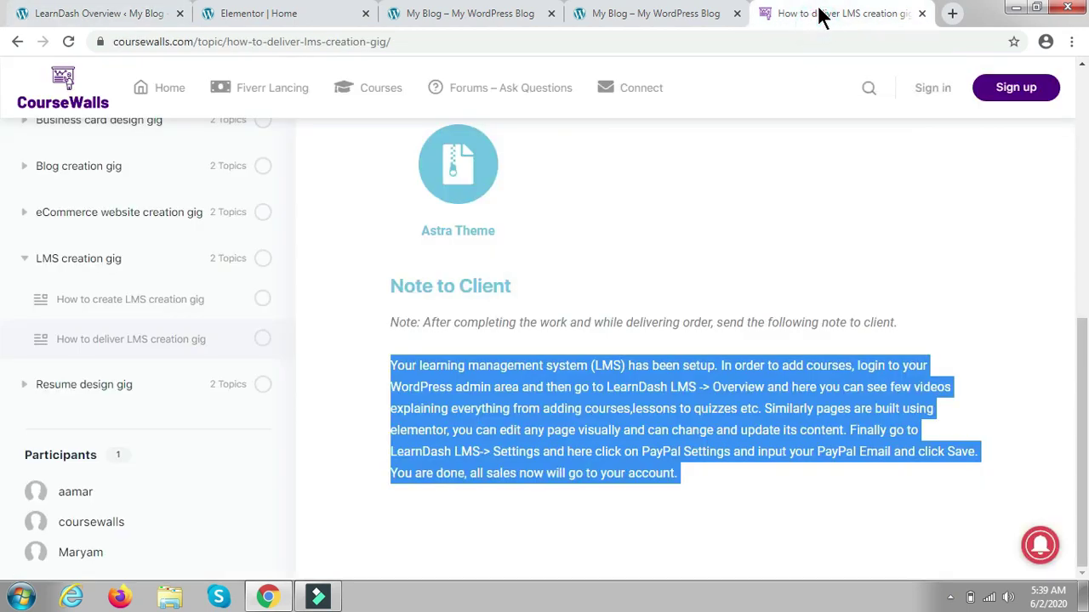
left_click(699, 402)
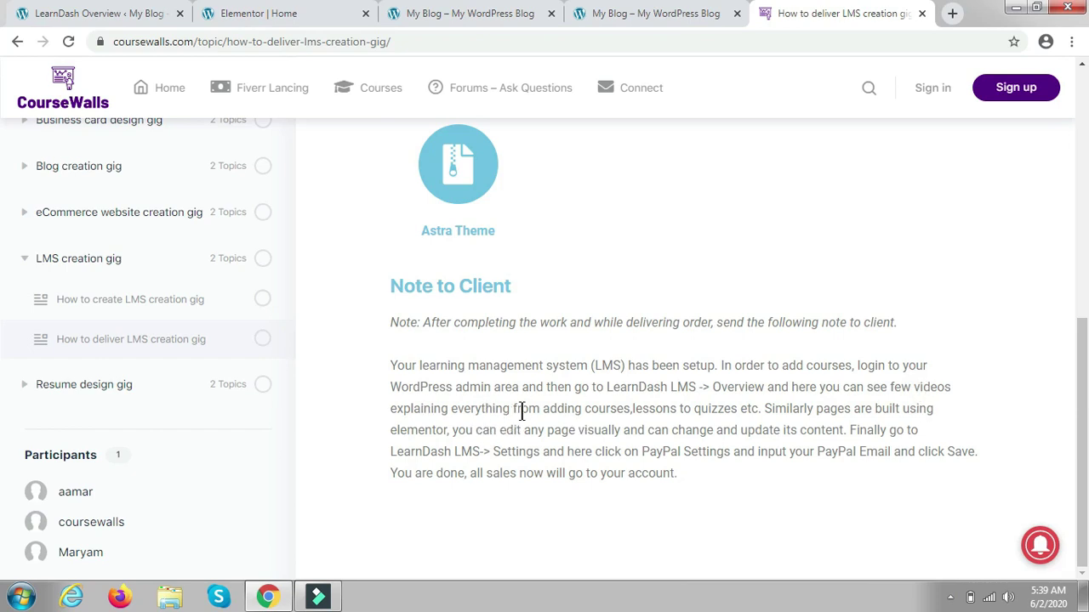
double_click(650, 410)
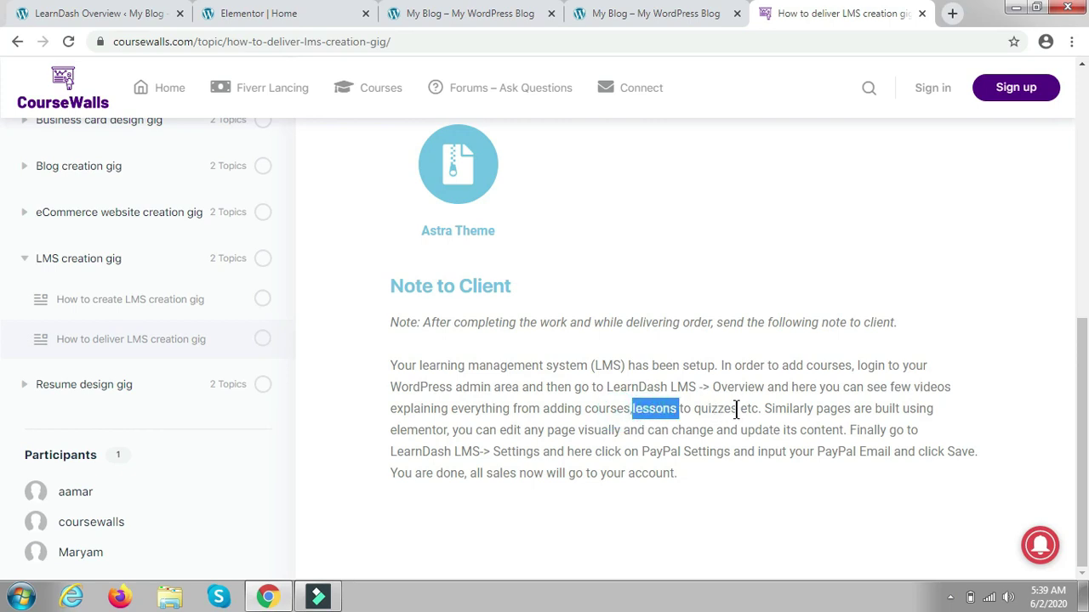
left_click(421, 432)
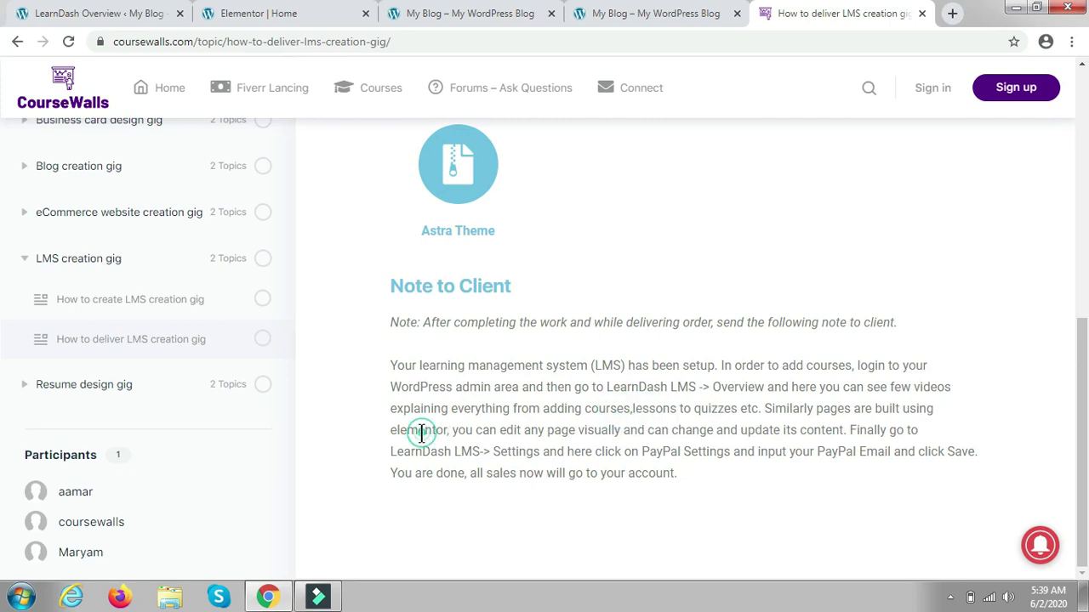
double_click(421, 432)
left_click_drag(642, 451, 724, 450)
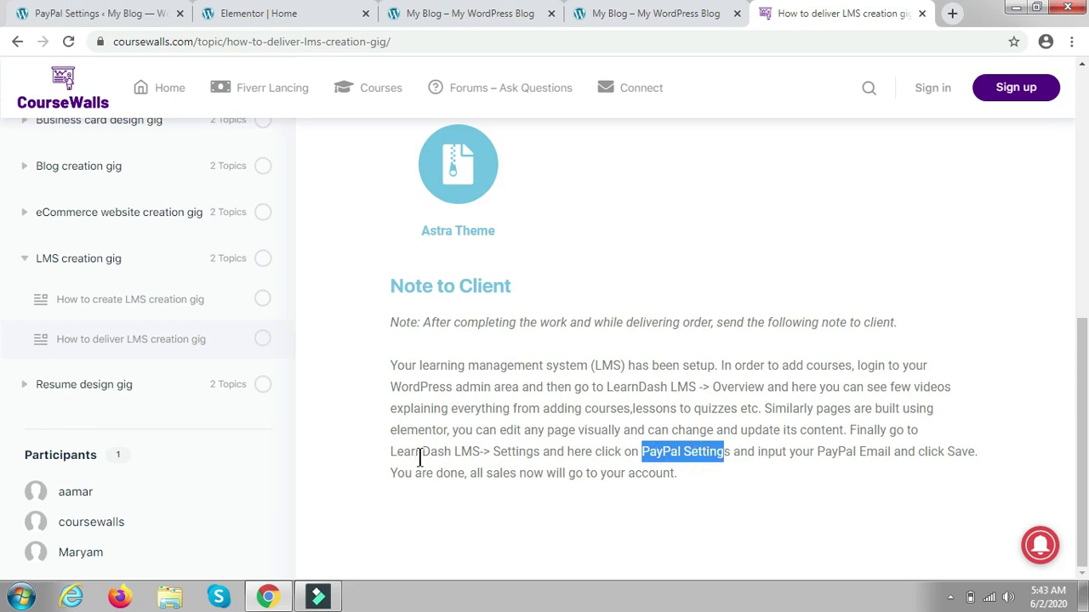
left_click_drag(401, 451, 481, 452)
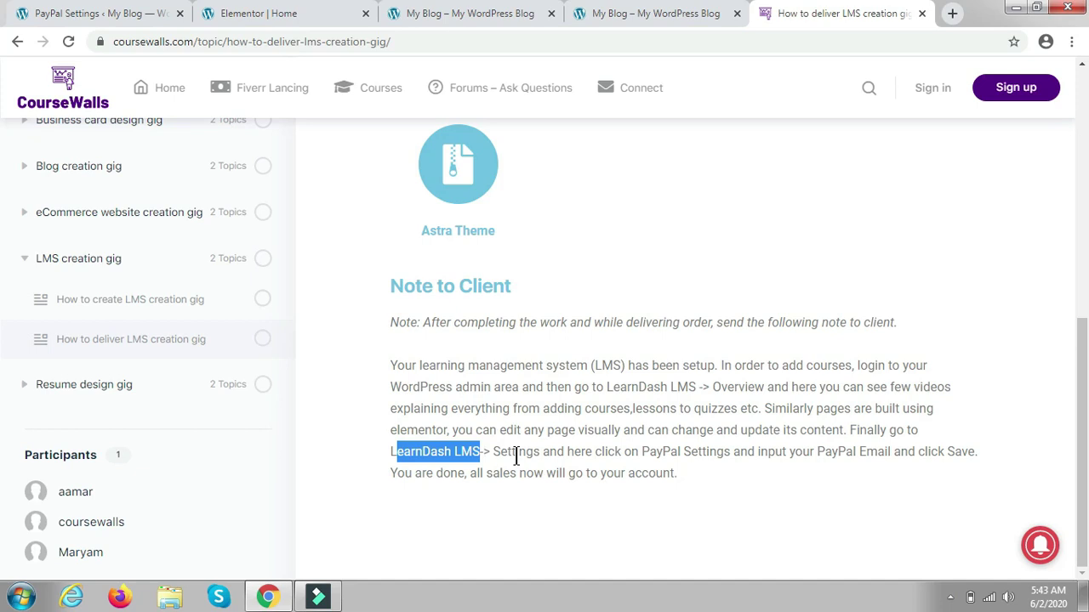
double_click(516, 453)
Switch to the LearnDash PayPal Settings page in WordPress and examine the PayPal Email field, the other payment fields and the Save option
left_click(82, 13)
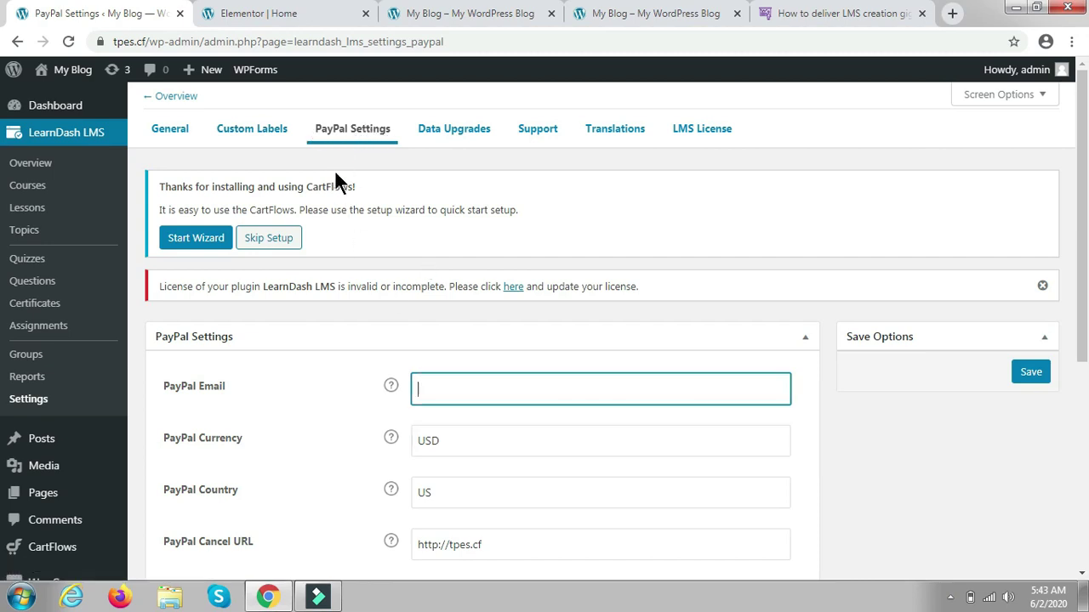
scroll(442, 425, "down", 1)
scroll(433, 389, "down", 1)
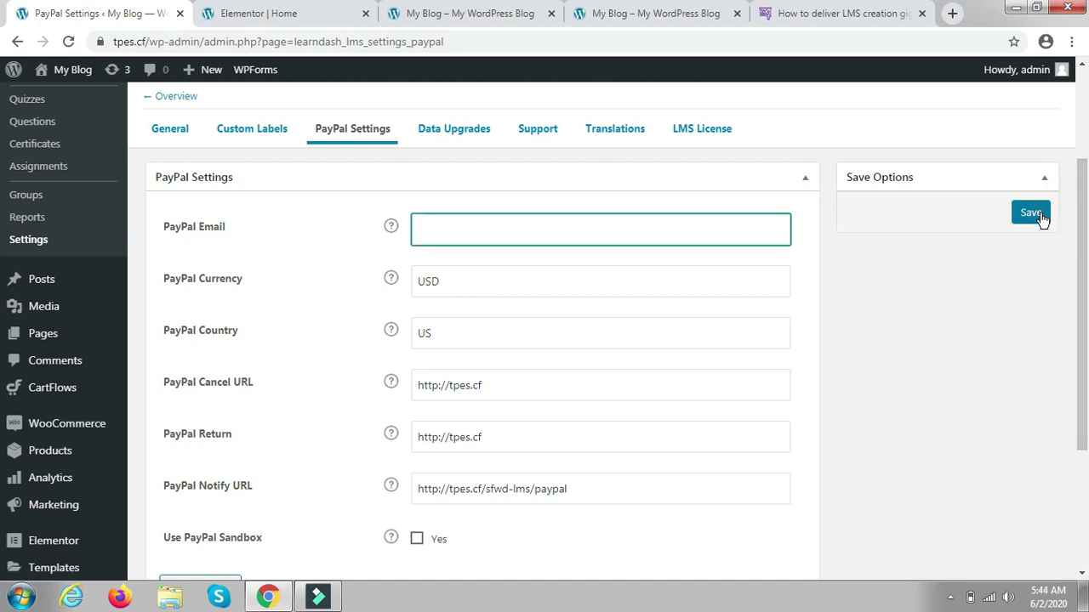
scroll(958, 315, "down", 2)
scroll(957, 322, "up", 2)
Return to the CourseWalls lesson page and review the full Note to Client through its last sentence on sales
left_click(783, 12)
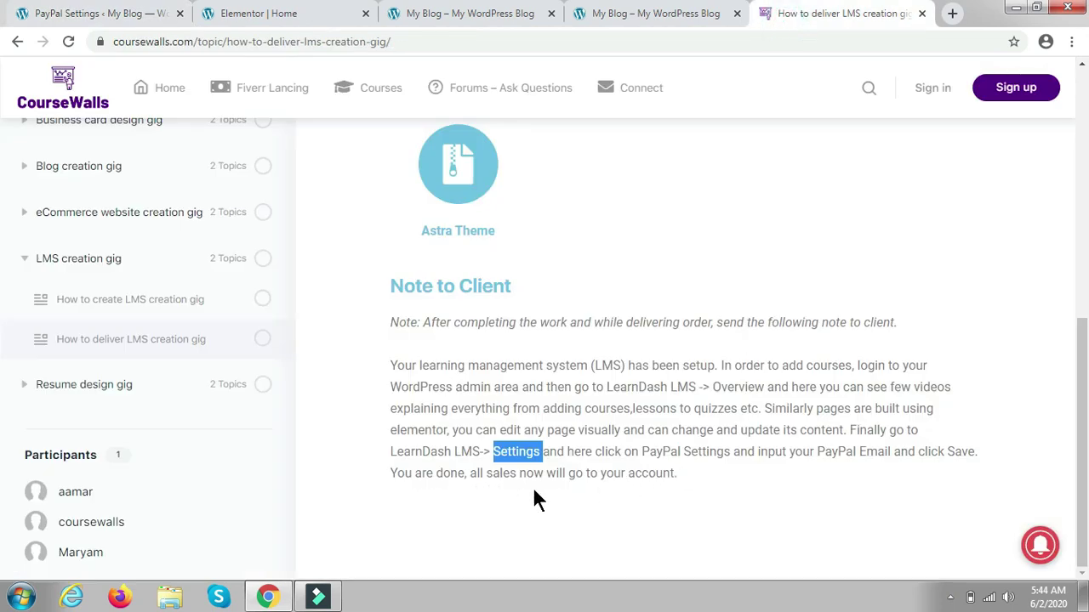
left_click(693, 477)
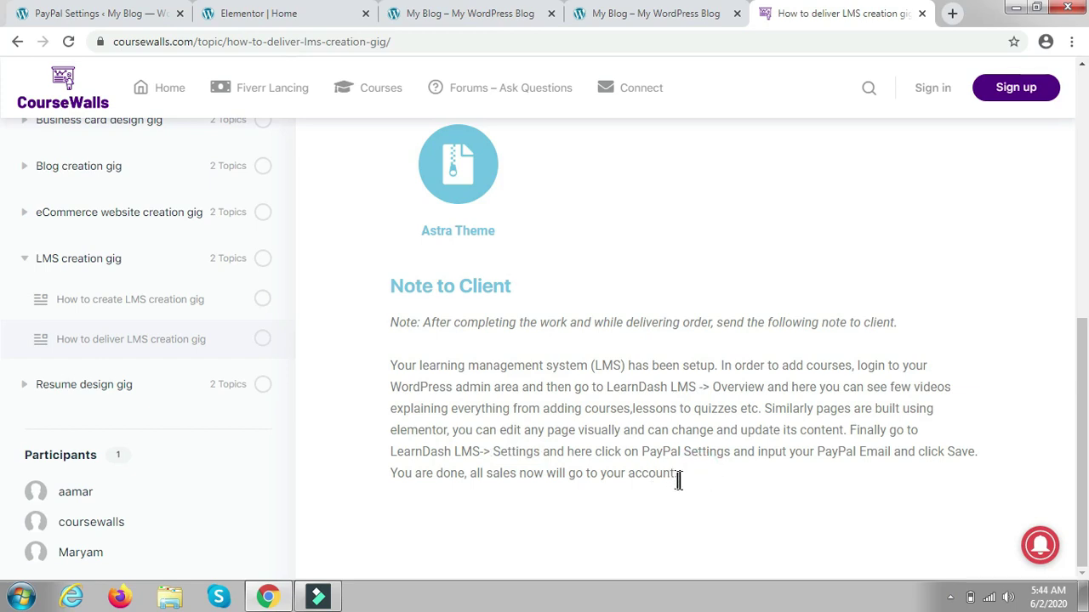
left_click_drag(667, 484, 394, 366)
left_click(513, 408)
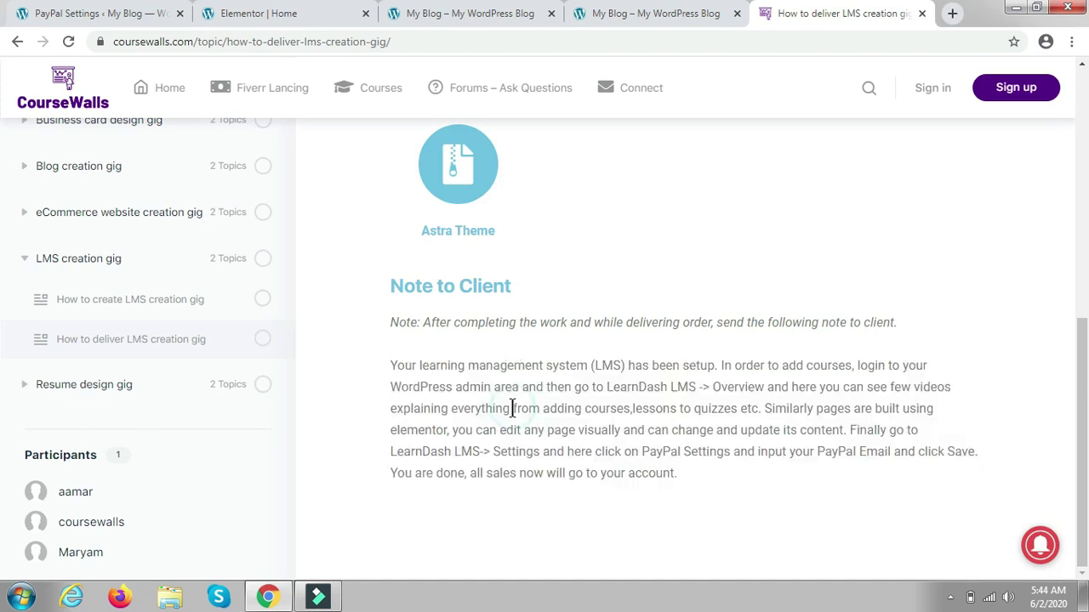